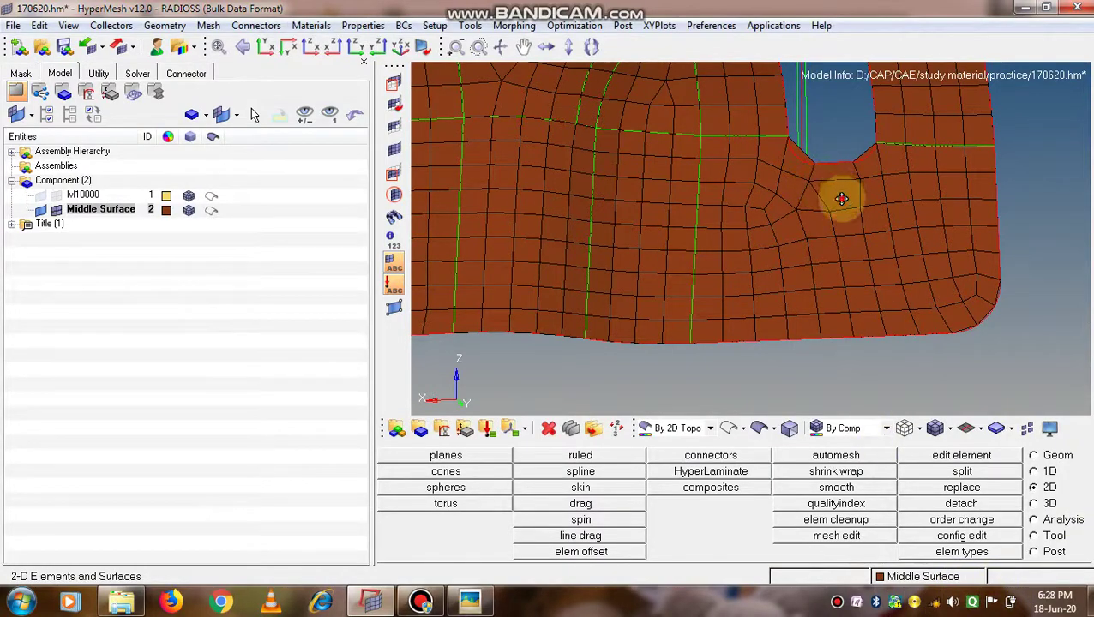
Split the quad element directly below the slot's flat end in two with a vertical splitting line through its middle
ctrl+drag(842, 198, 911, 333)
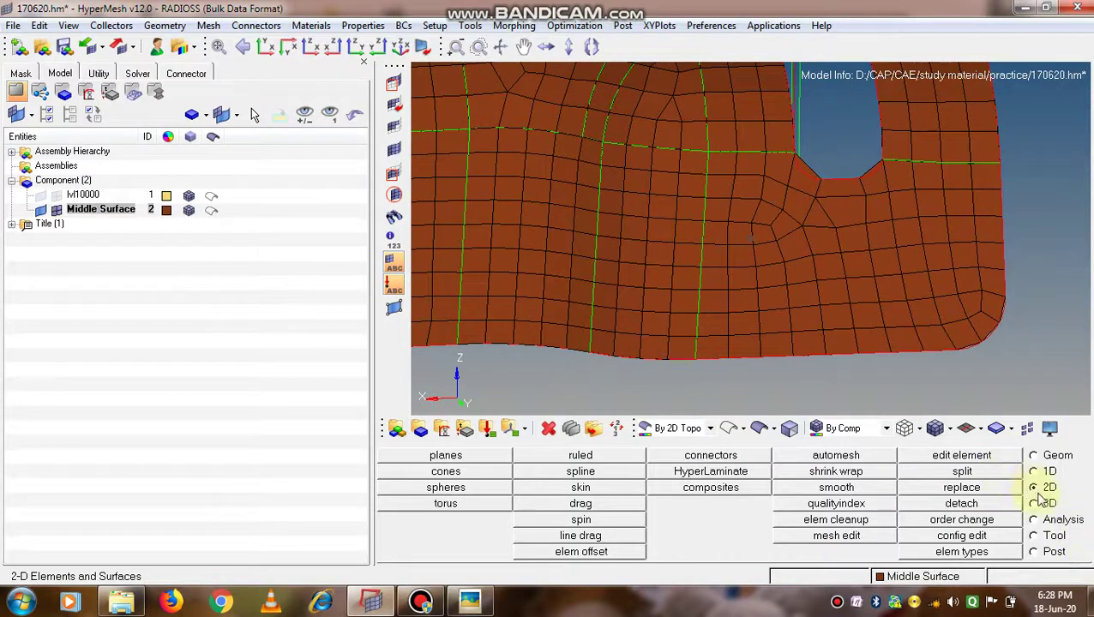
click(958, 457)
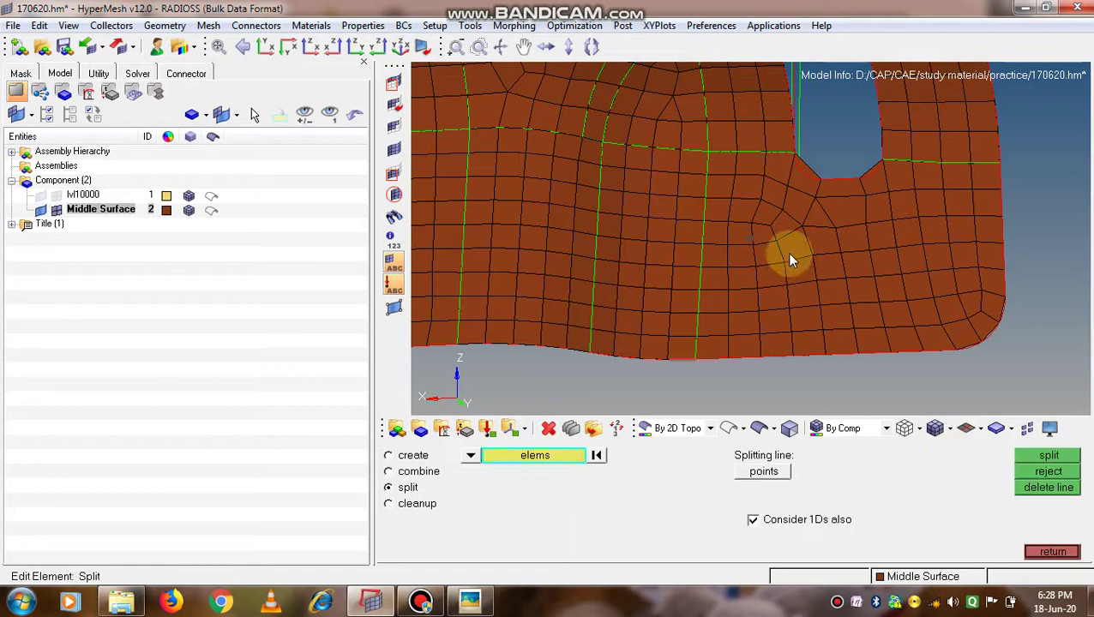
scroll(789, 248, up, 1)
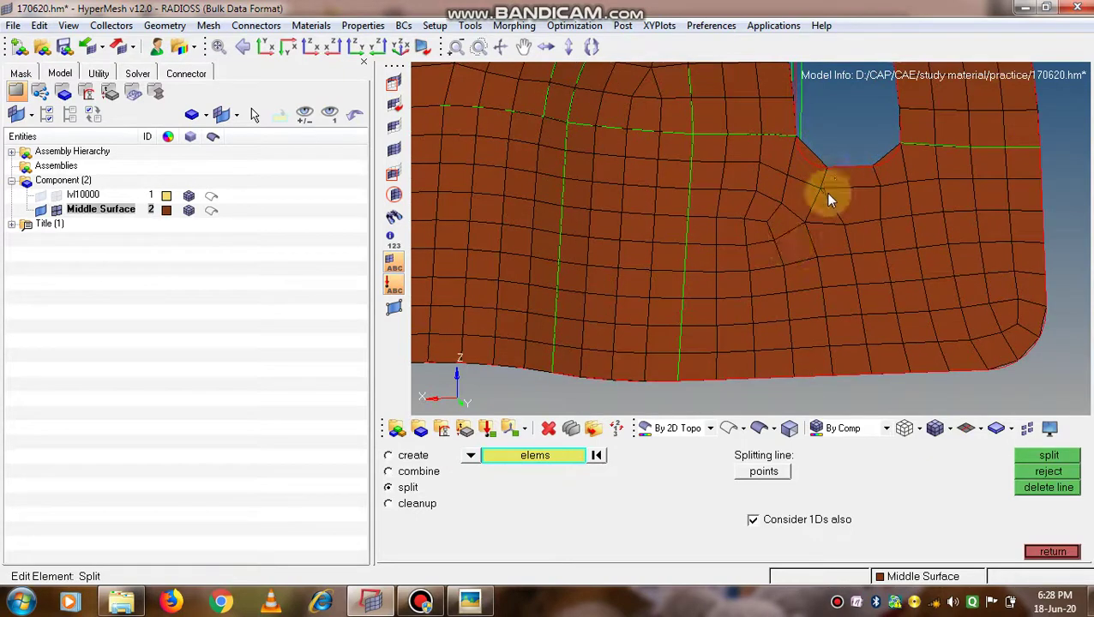
click(389, 473)
click(390, 489)
scroll(867, 193, up, 2)
scroll(866, 191, down, 4)
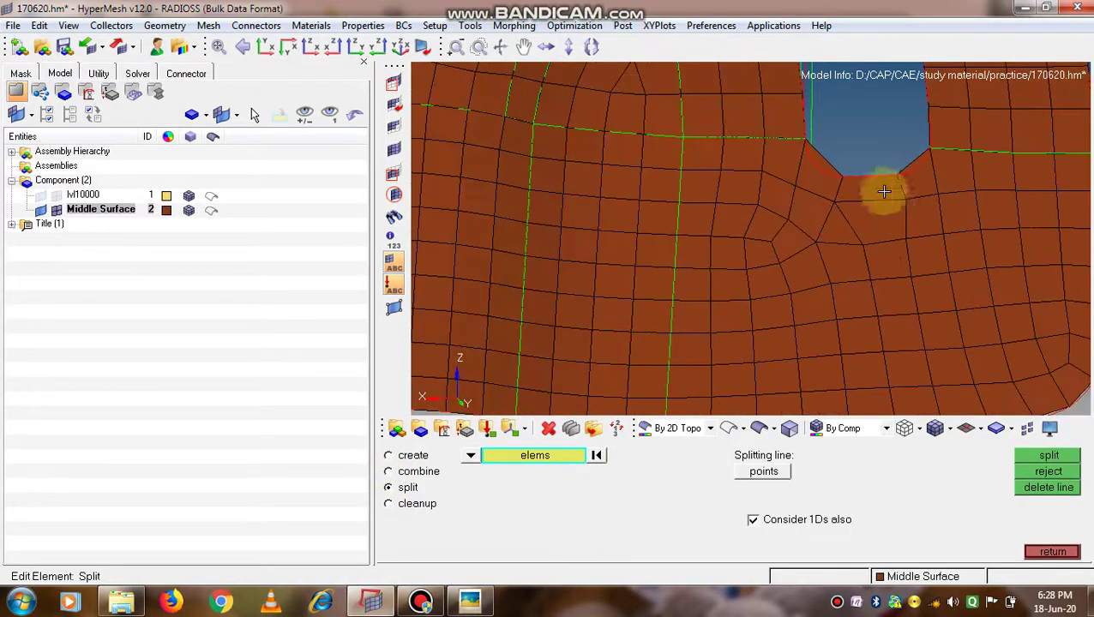
ctrl+scroll(867, 158, up, 1)
ctrl+scroll(867, 158, down, 2)
ctrl+scroll(842, 182, up, 1)
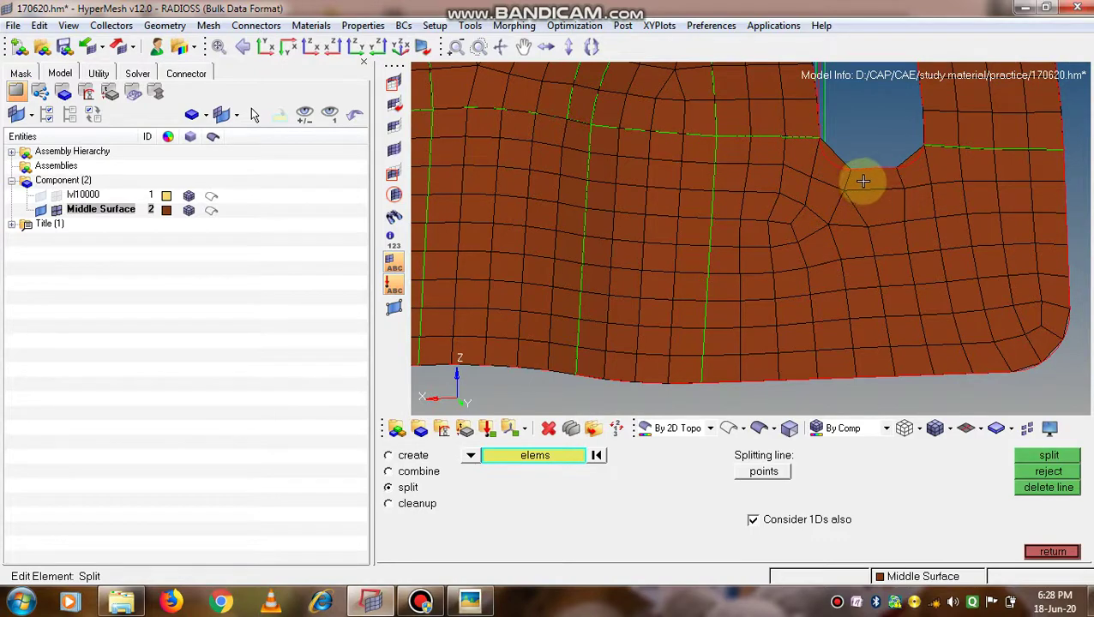
click(863, 181)
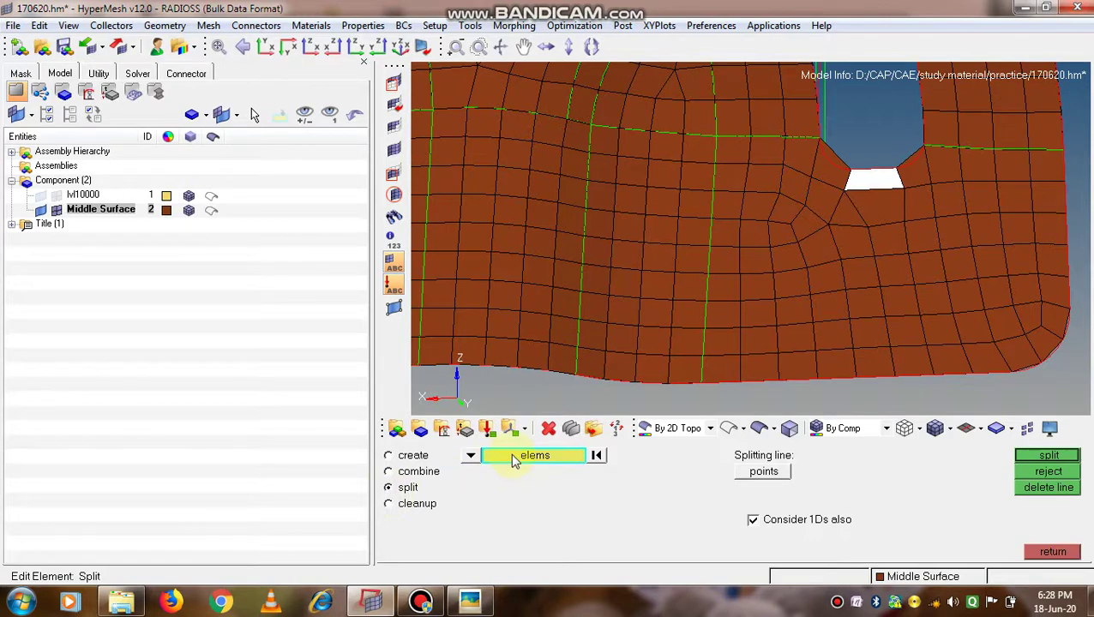
click(752, 476)
click(875, 176)
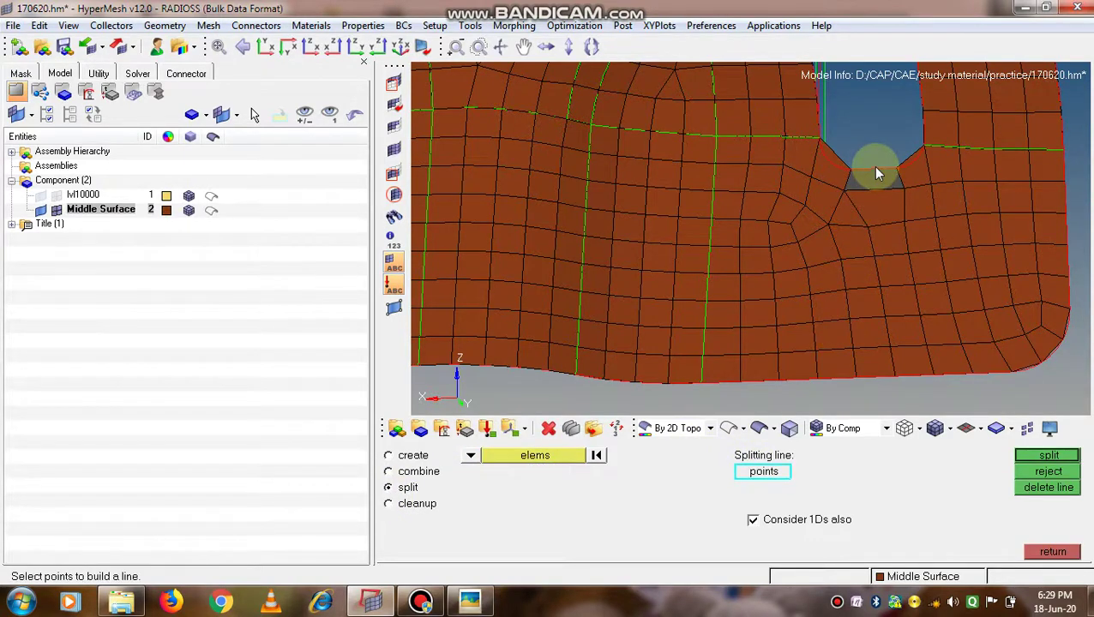
middle_click(871, 169)
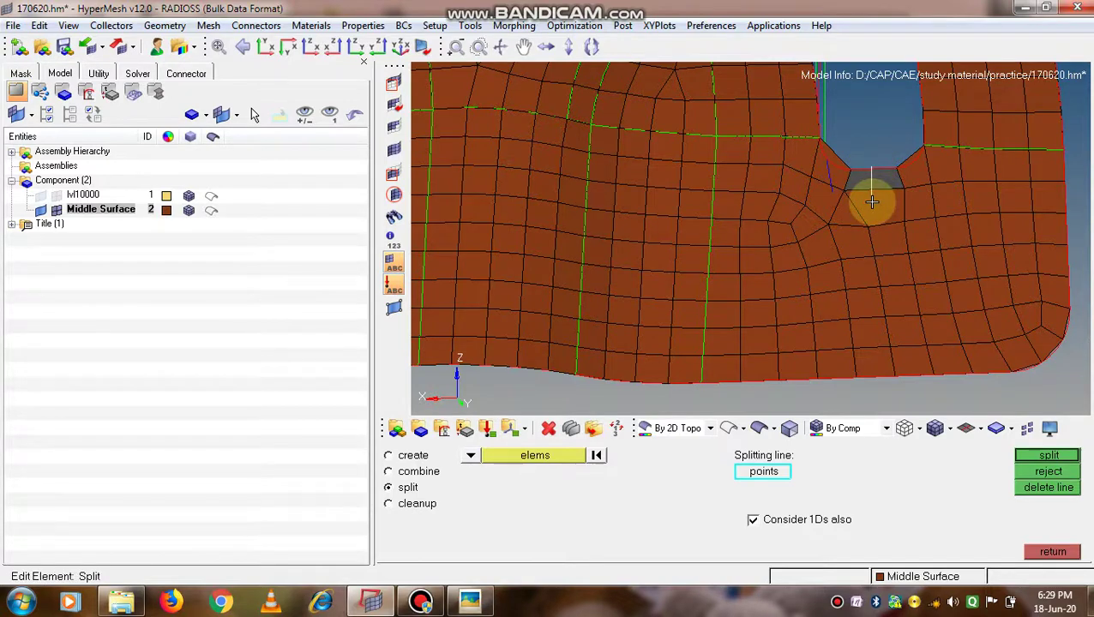
middle_click(871, 202)
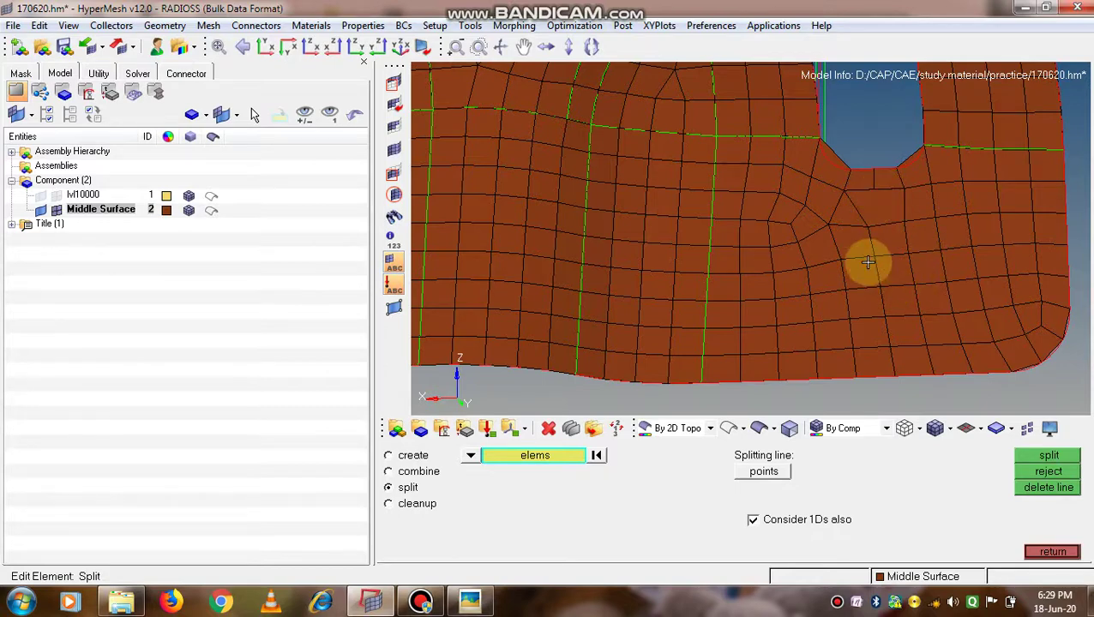
Open Automesh and switch its selection from surfaces to elements, keeping the size and bias method
scroll(881, 176, up, 3)
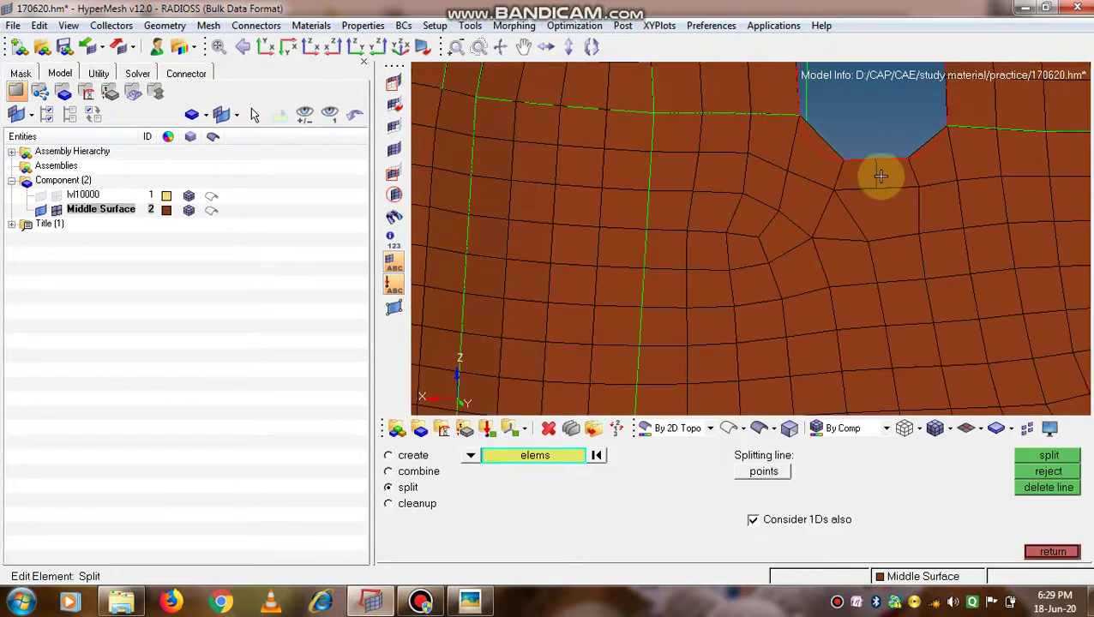
scroll(881, 175, up, 1)
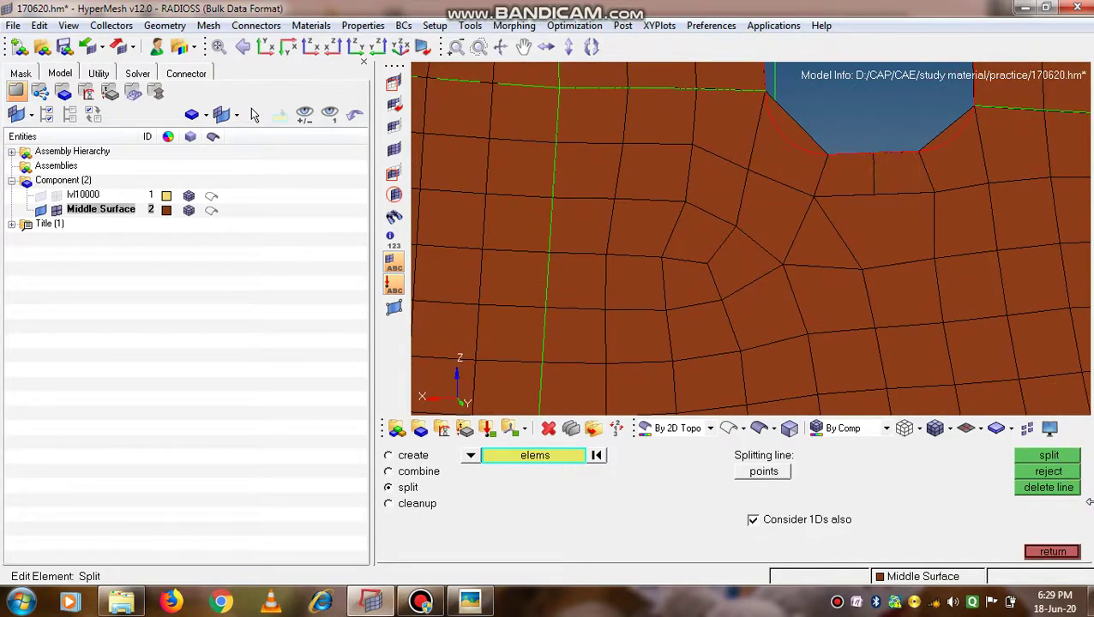
click(1053, 551)
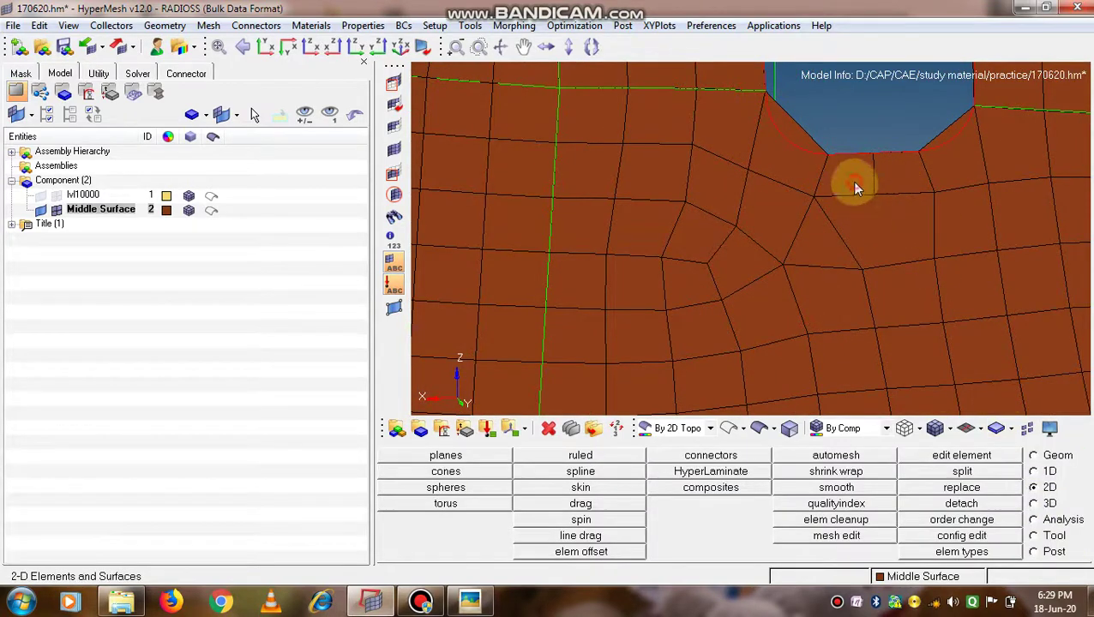
click(1034, 521)
click(863, 460)
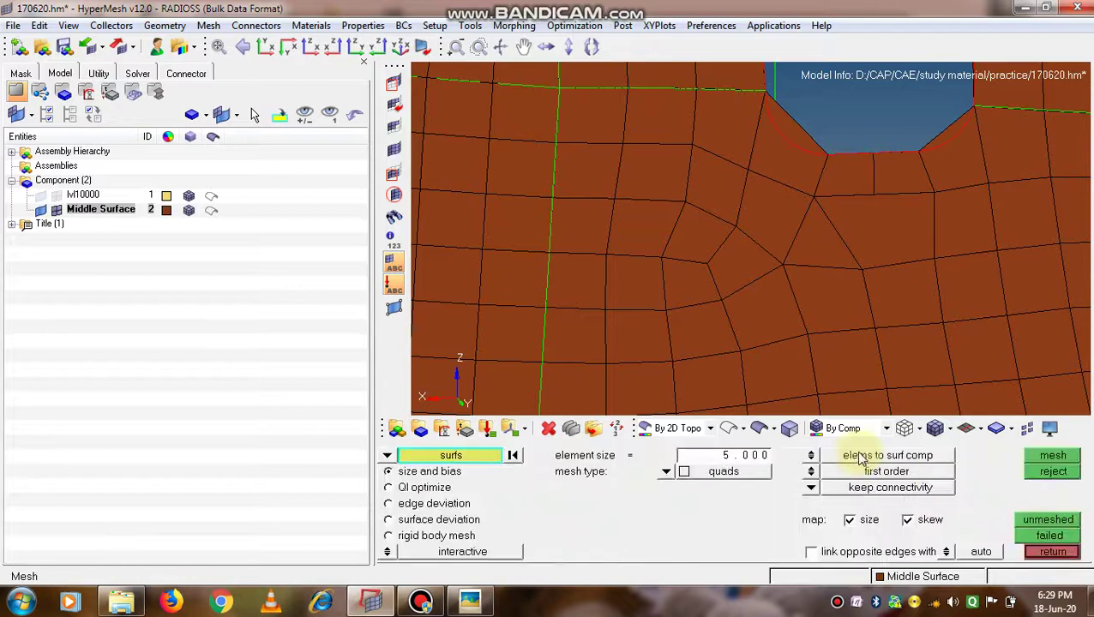
click(872, 171)
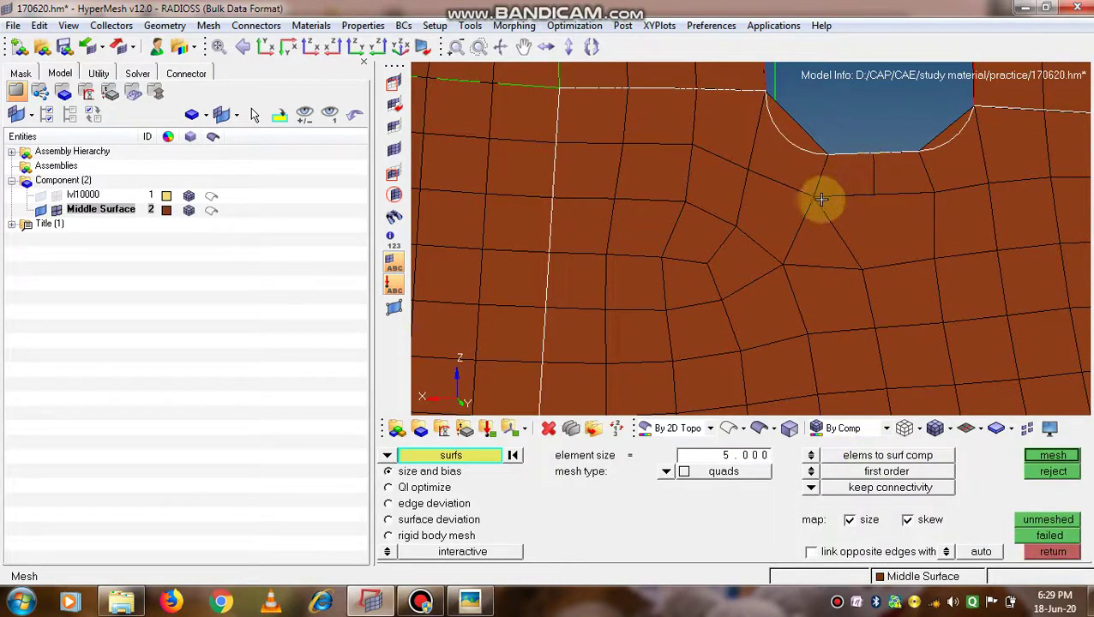
click(826, 98)
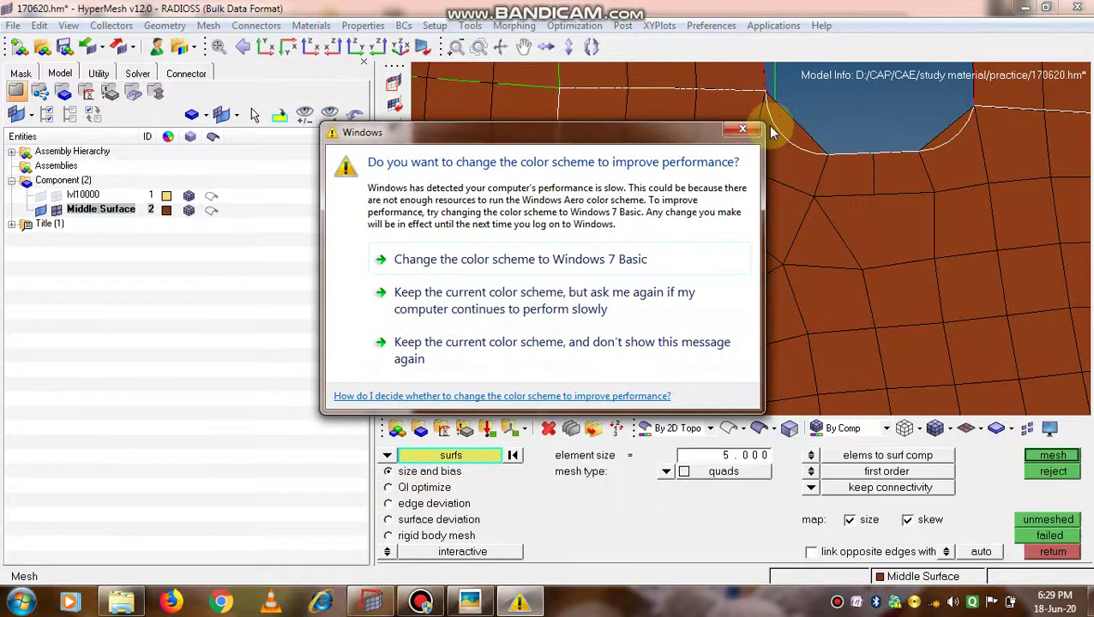
click(742, 129)
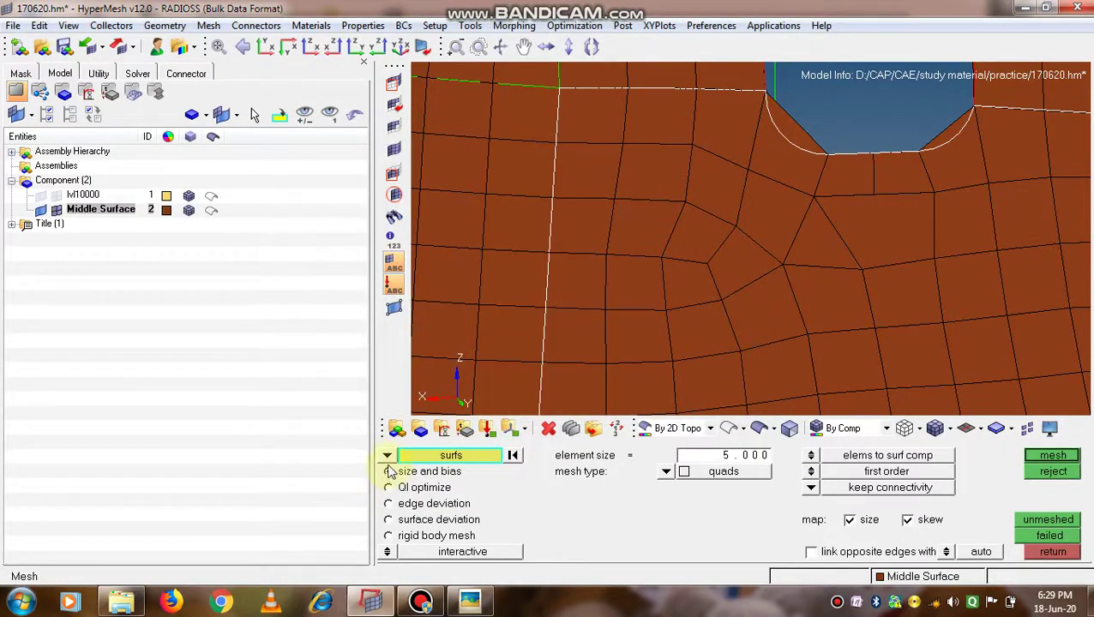
click(387, 460)
click(425, 471)
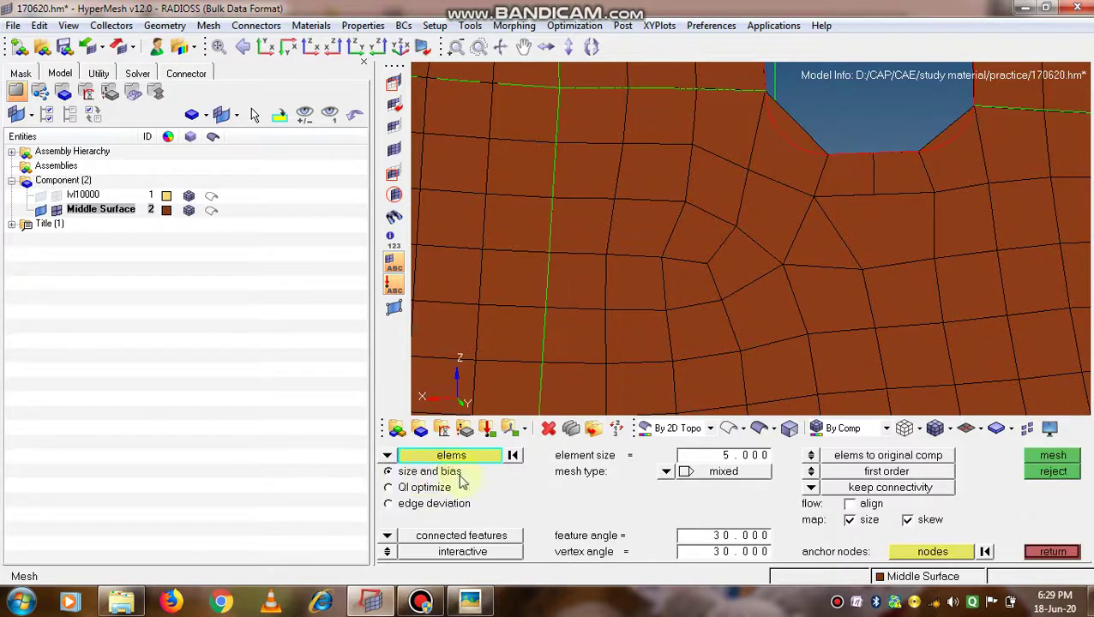
Remesh the elements from the slot's end down to the plate's lower edge with element size 5 and mixed mesh type
mouse_move(844, 180)
mouse_down()
mouse_move(908, 176)
mouse_move(838, 237)
mouse_move(930, 234)
mouse_move(960, 192)
mouse_move(952, 165)
mouse_move(751, 153)
mouse_move(776, 213)
mouse_up()
click(776, 212)
ctrl+scroll(857, 233, down, 3)
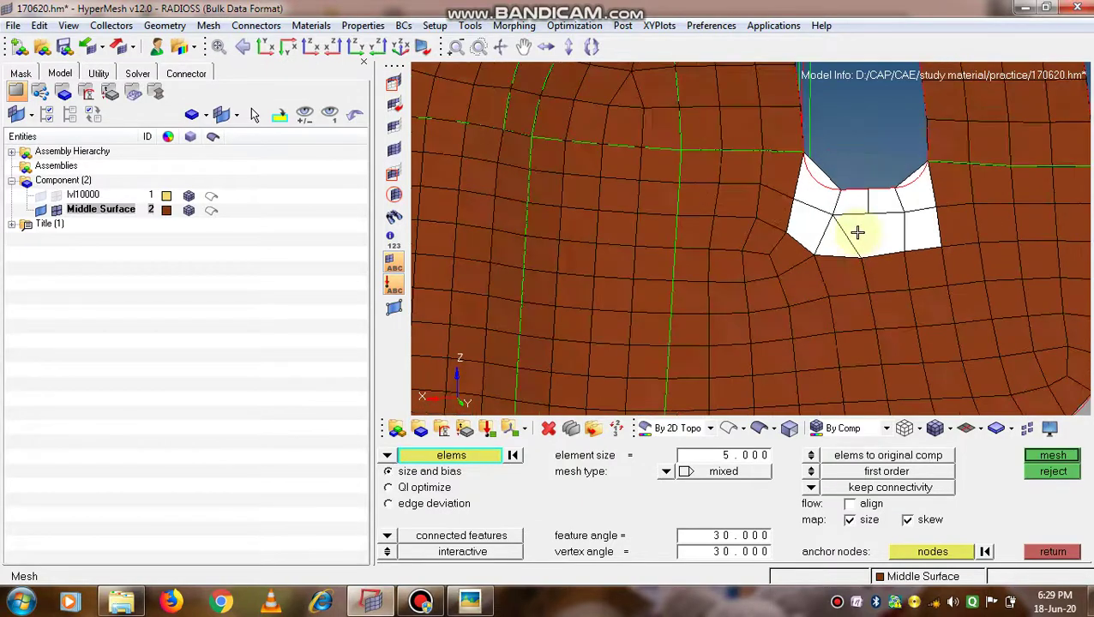
ctrl+scroll(869, 290, down, 1)
ctrl+right_drag(867, 289, 807, 204)
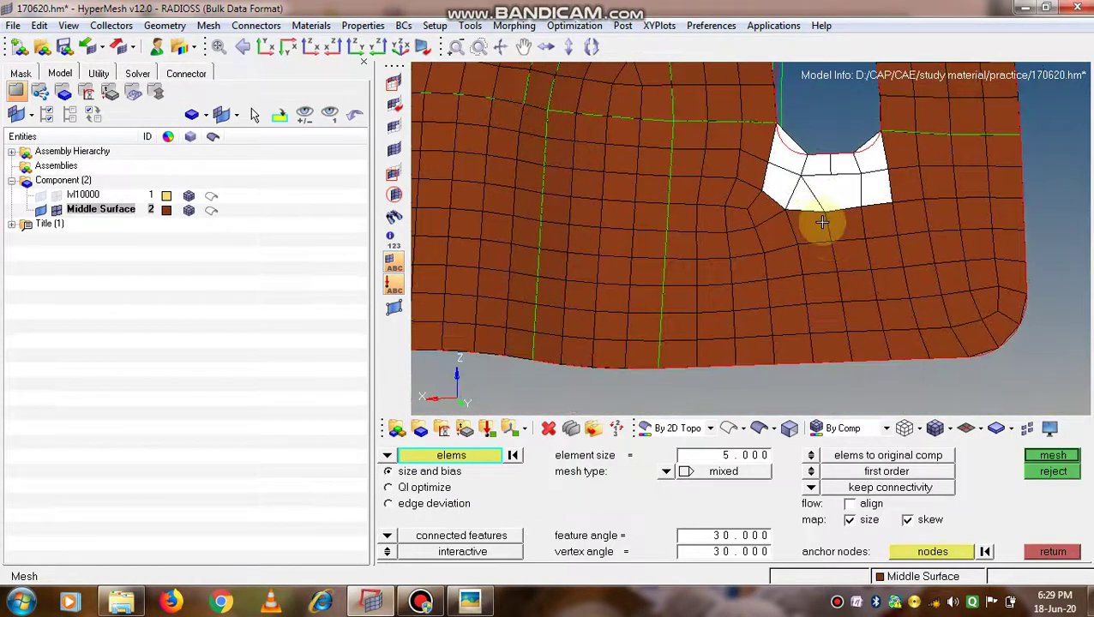
click(815, 225)
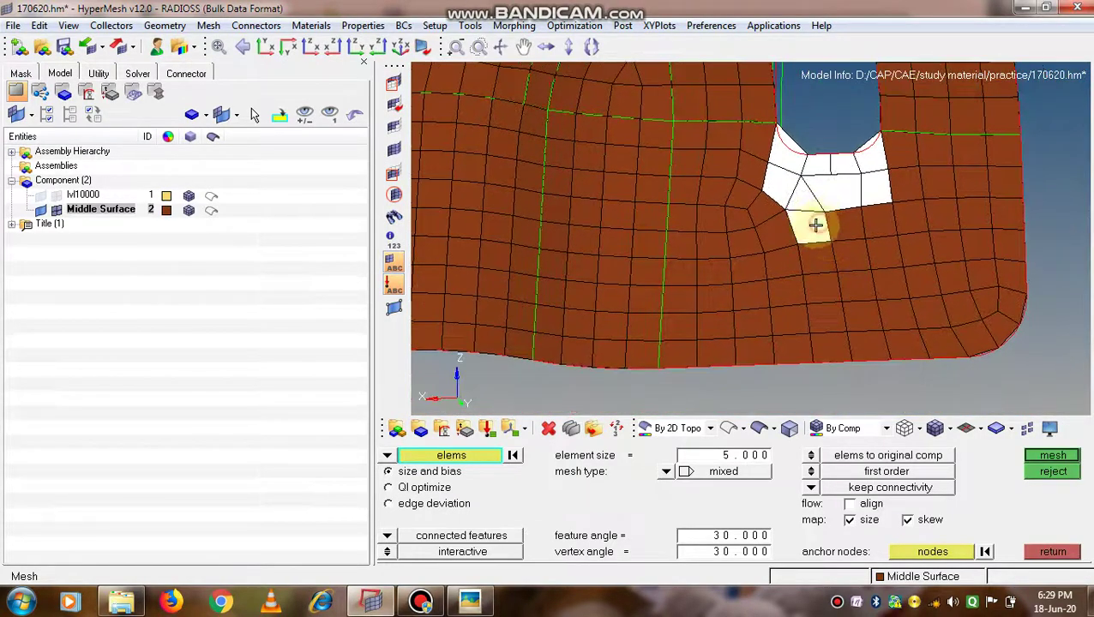
drag(778, 221, 912, 366)
click(768, 214)
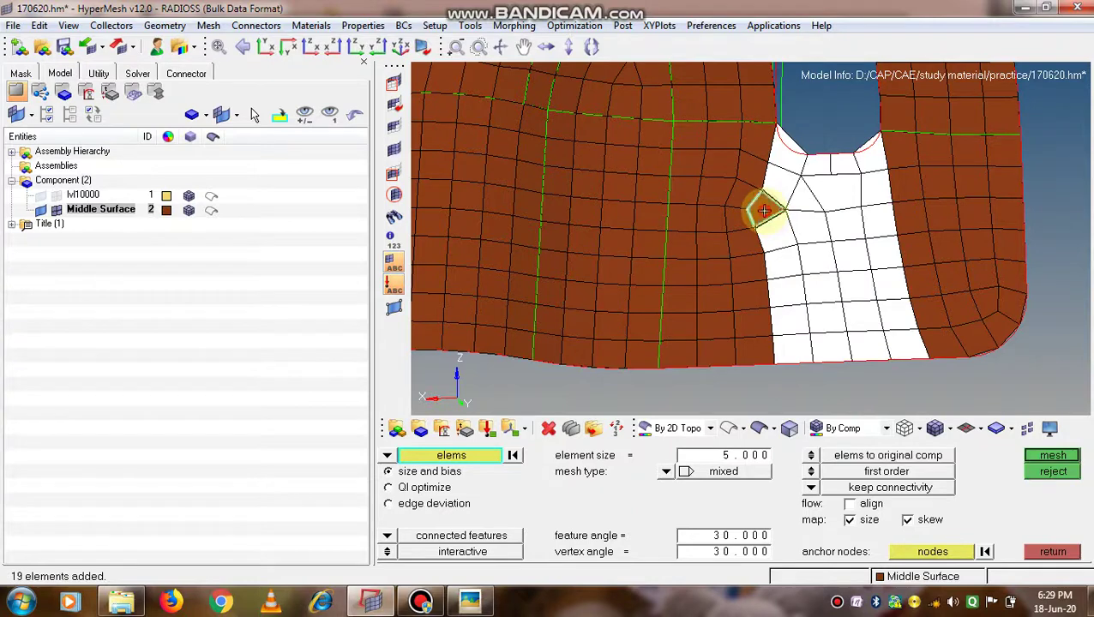
middle_click(838, 248)
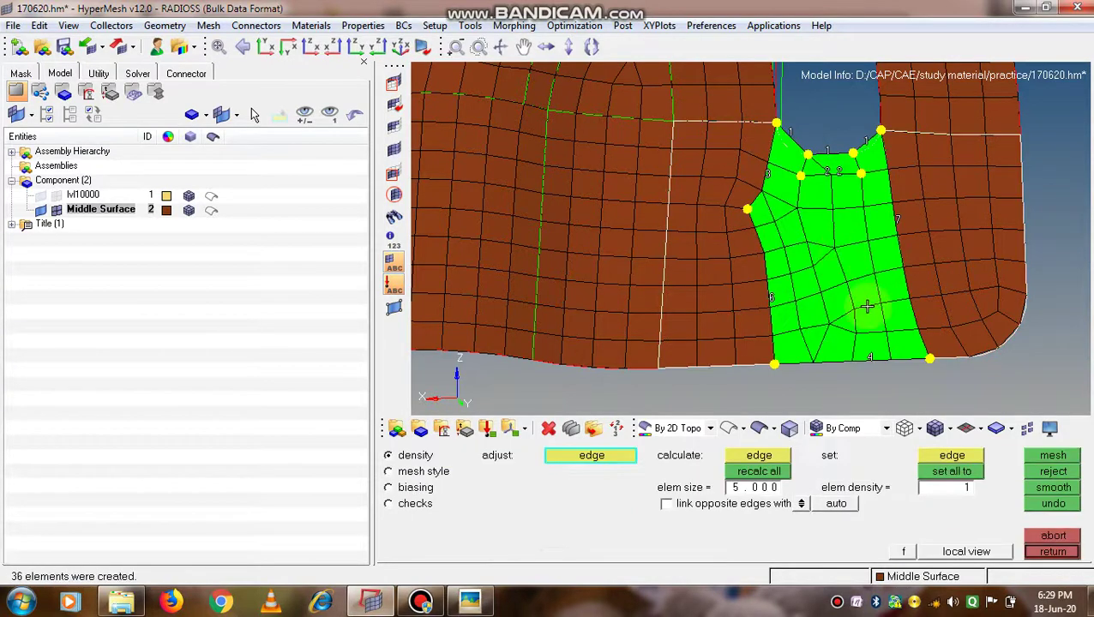
Set the density to 2 on the slot's flat end and 6 on the plate's lower edge, and accept the remesh
click(871, 361)
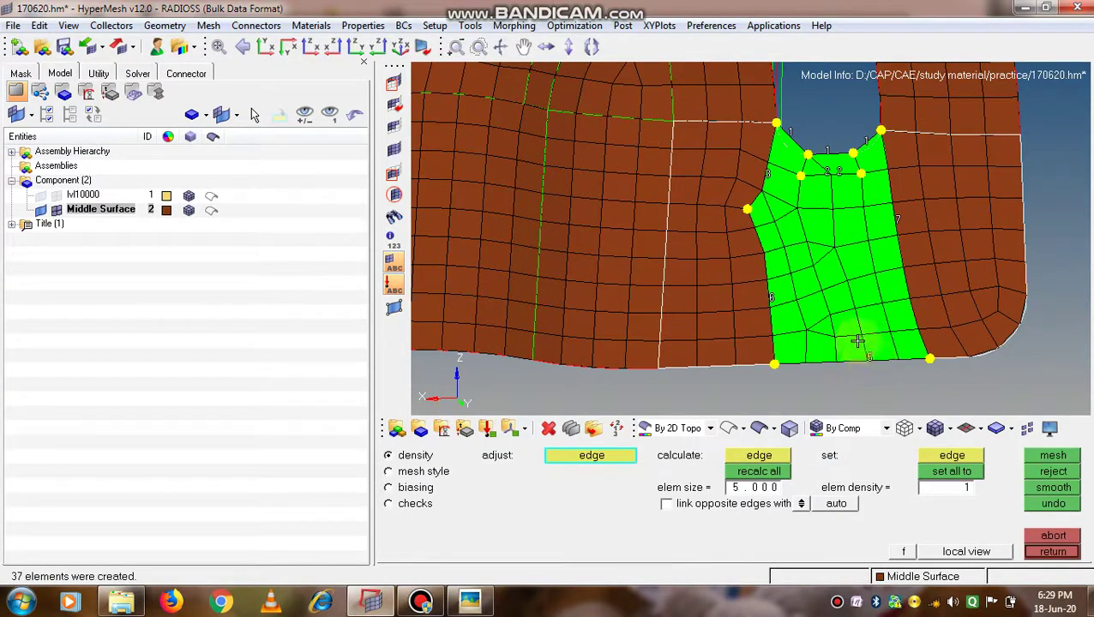
click(830, 152)
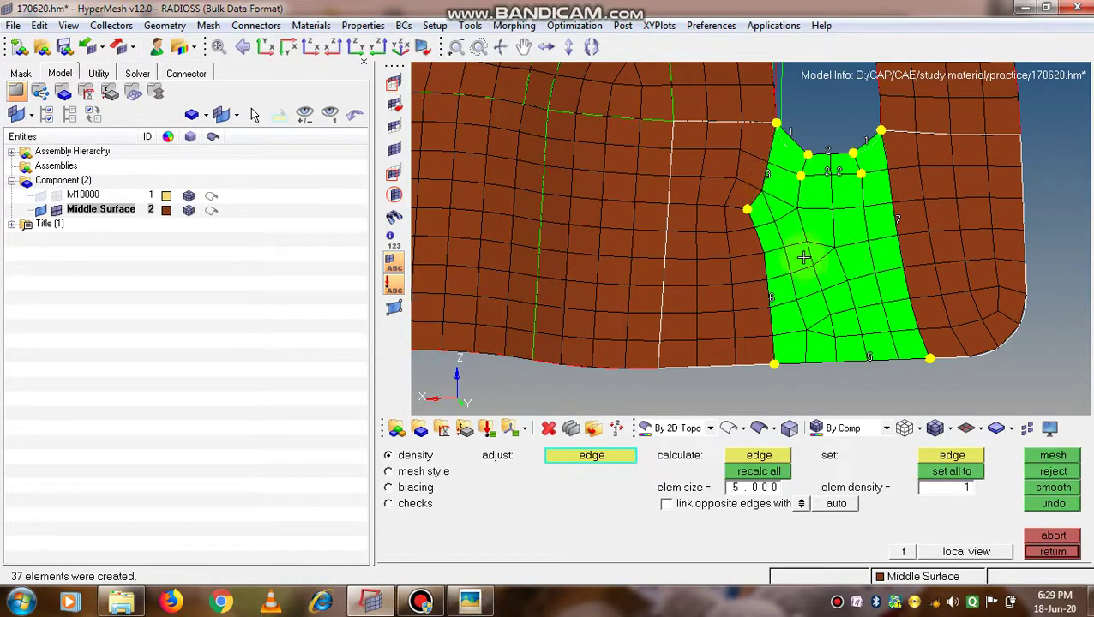
click(869, 355)
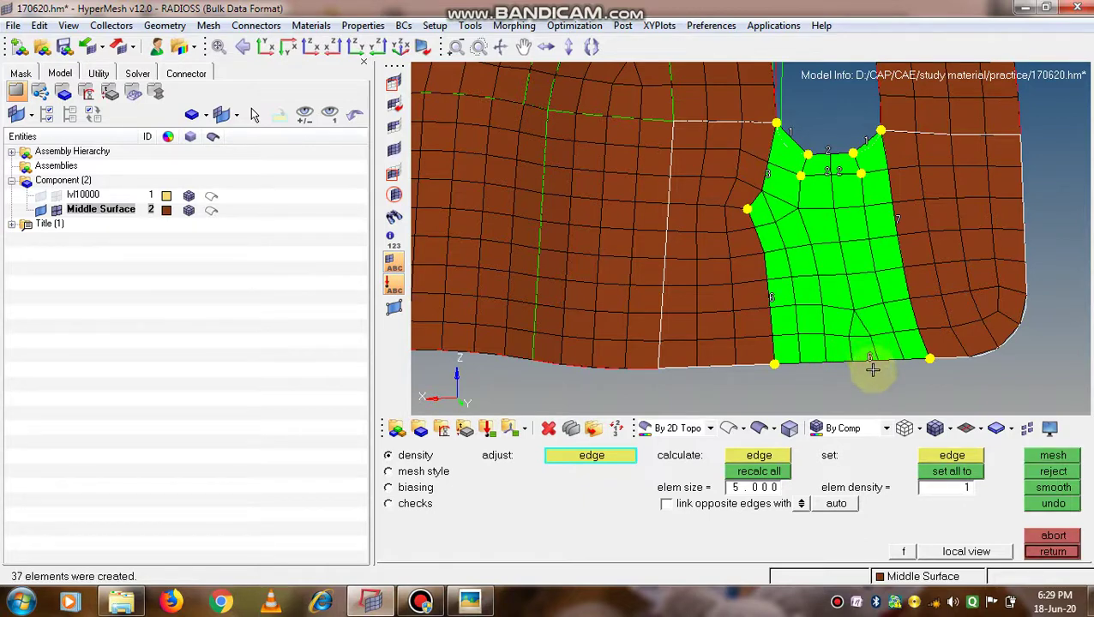
right_click(871, 362)
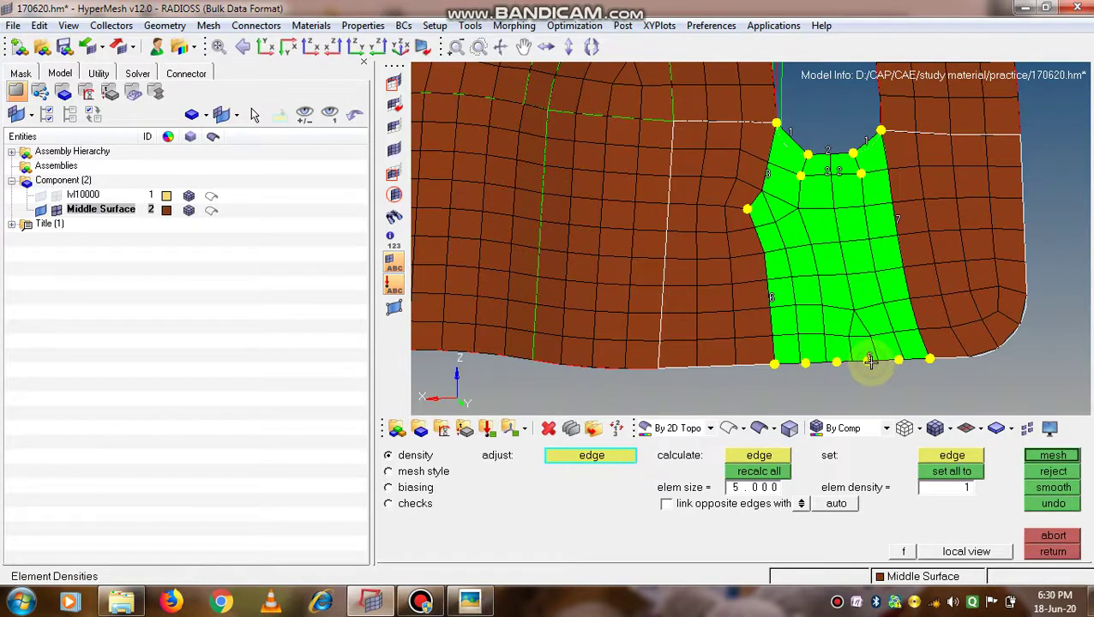
click(871, 363)
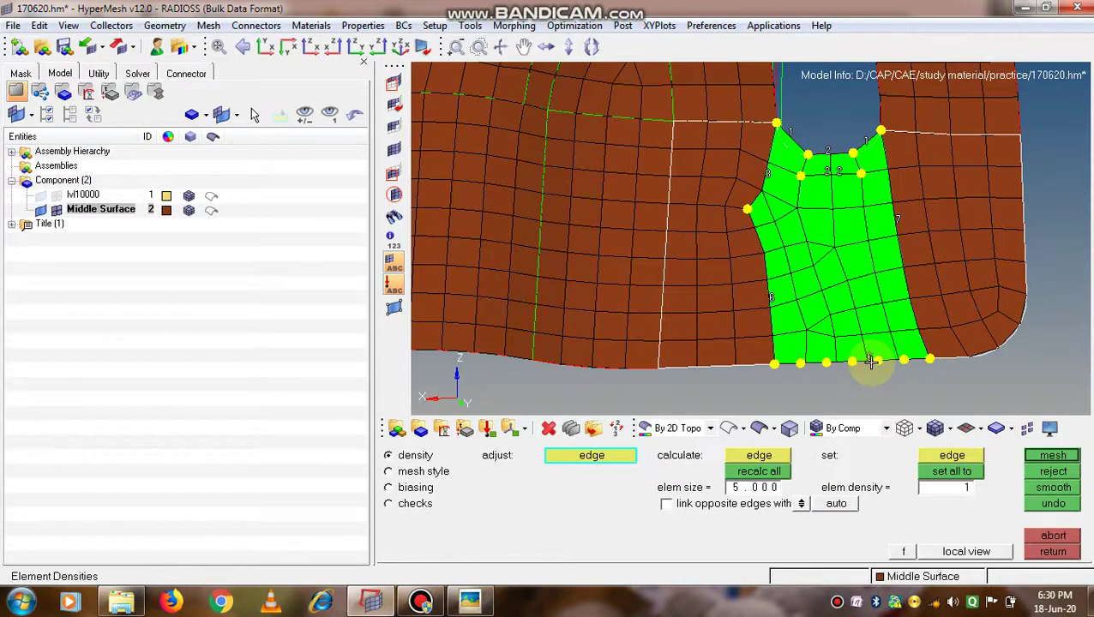
middle_click(871, 362)
middle_click(860, 355)
ctrl+drag(858, 354, 850, 276)
ctrl+scroll(882, 282, up, 2)
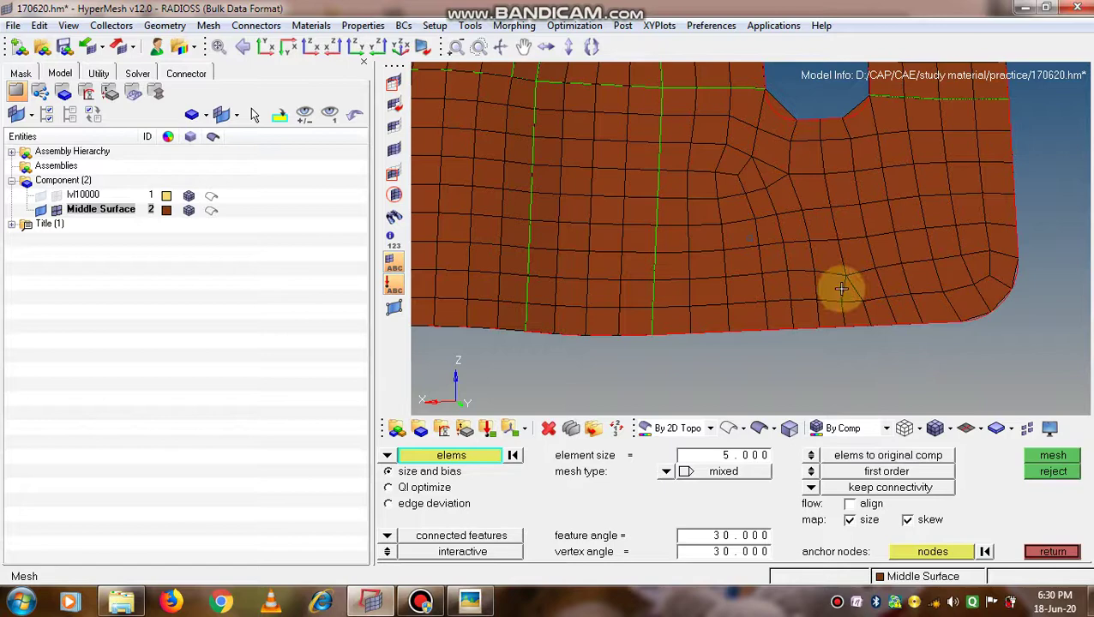
click(1055, 553)
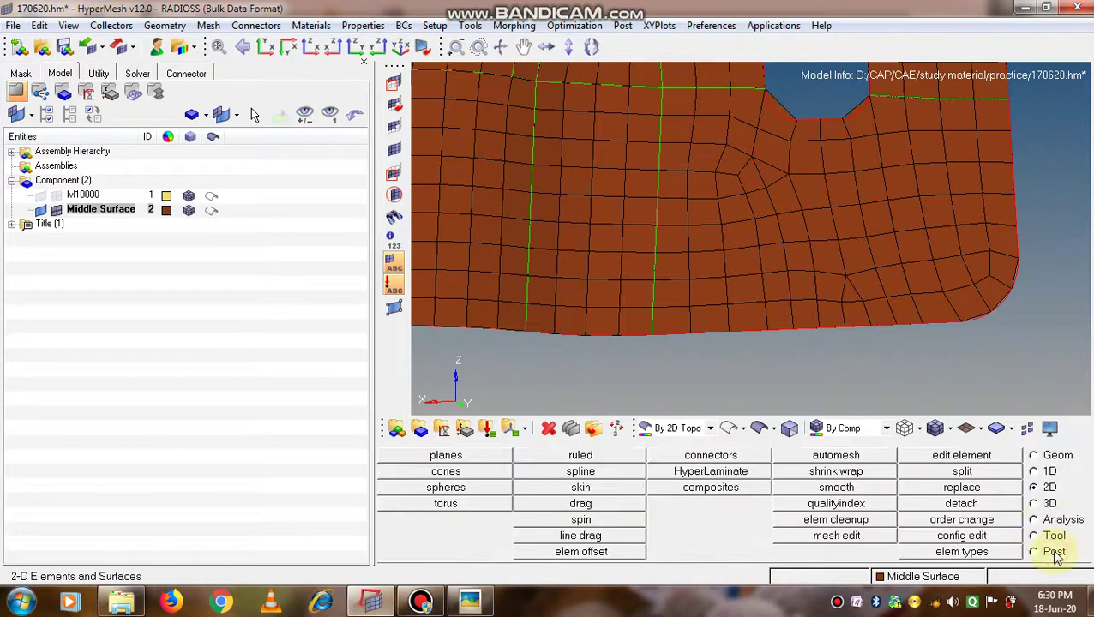
Combine the two neighbouring elements on the plate's lower edge beneath the slot into one quad
click(962, 456)
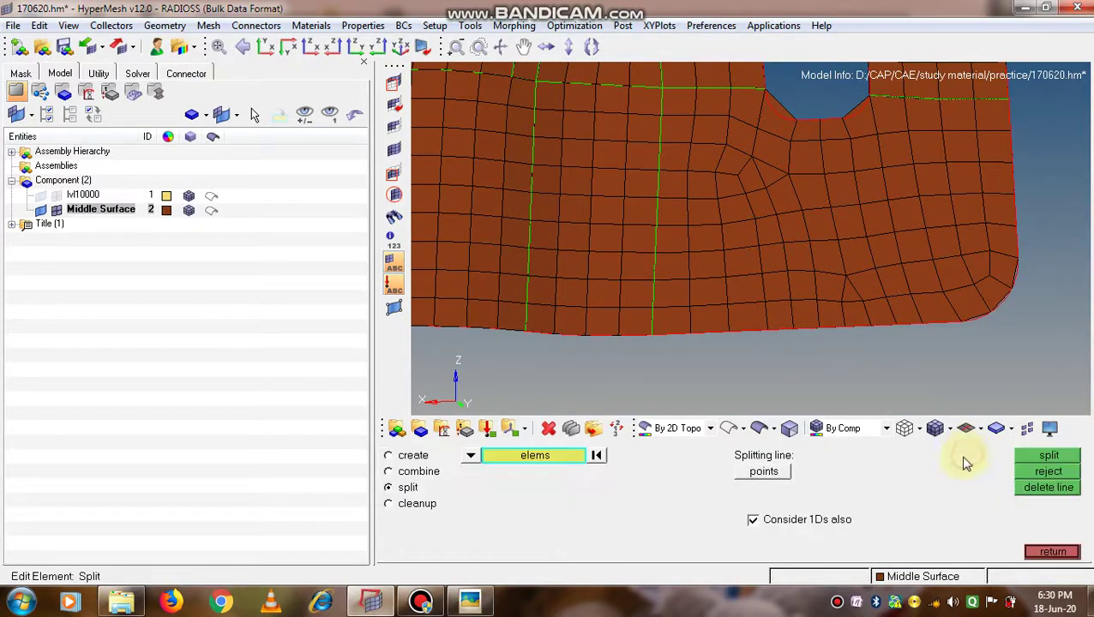
click(390, 472)
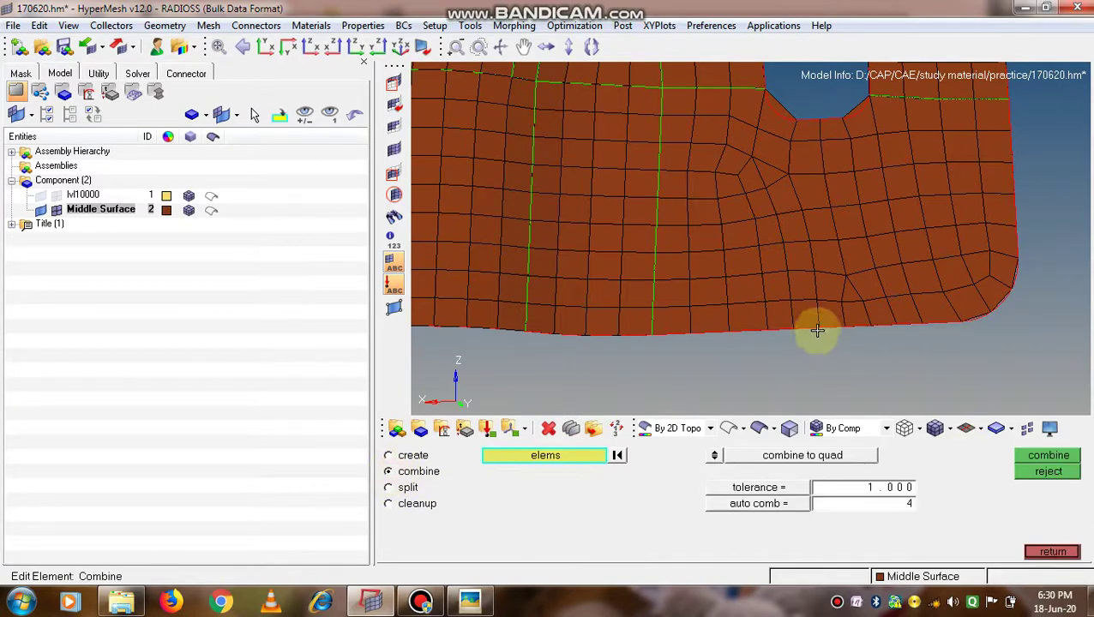
click(826, 287)
right_click(850, 299)
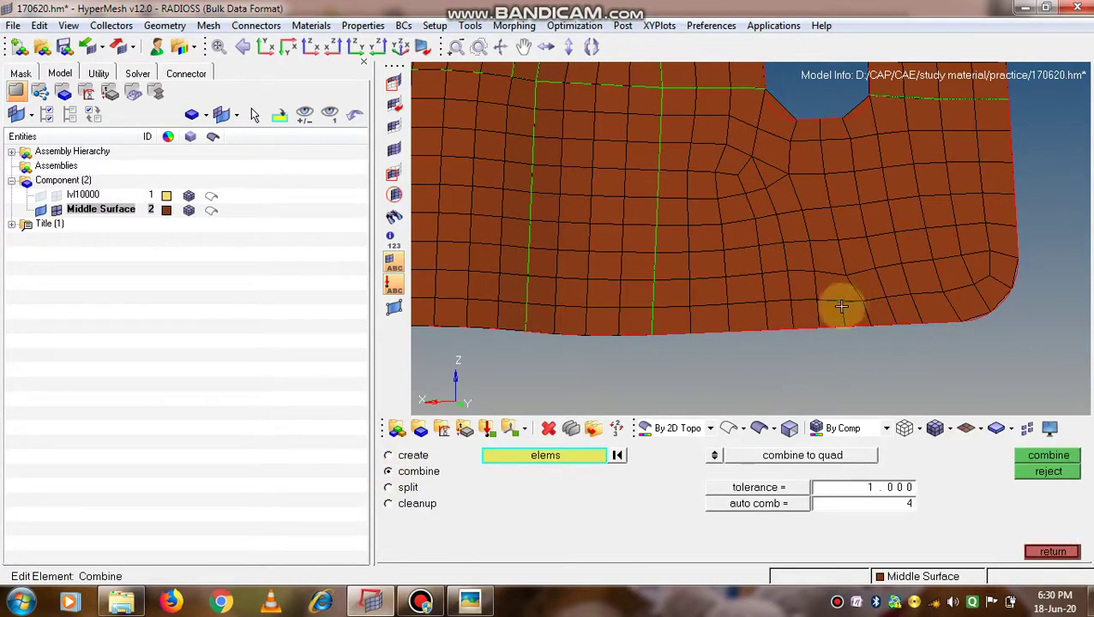
click(840, 314)
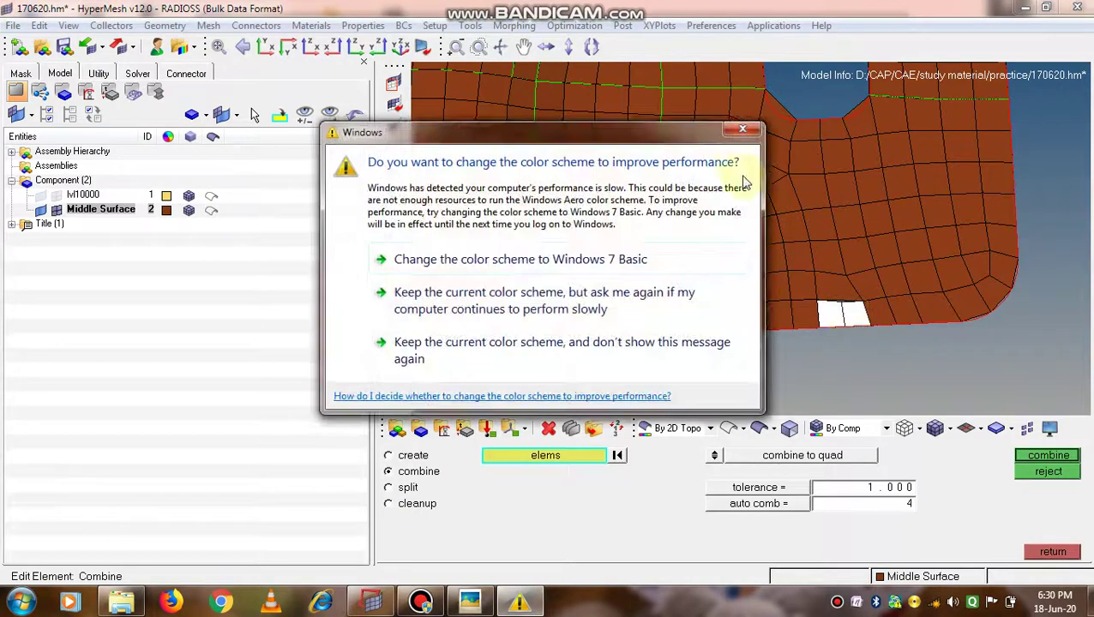
click(840, 324)
middle_click(842, 323)
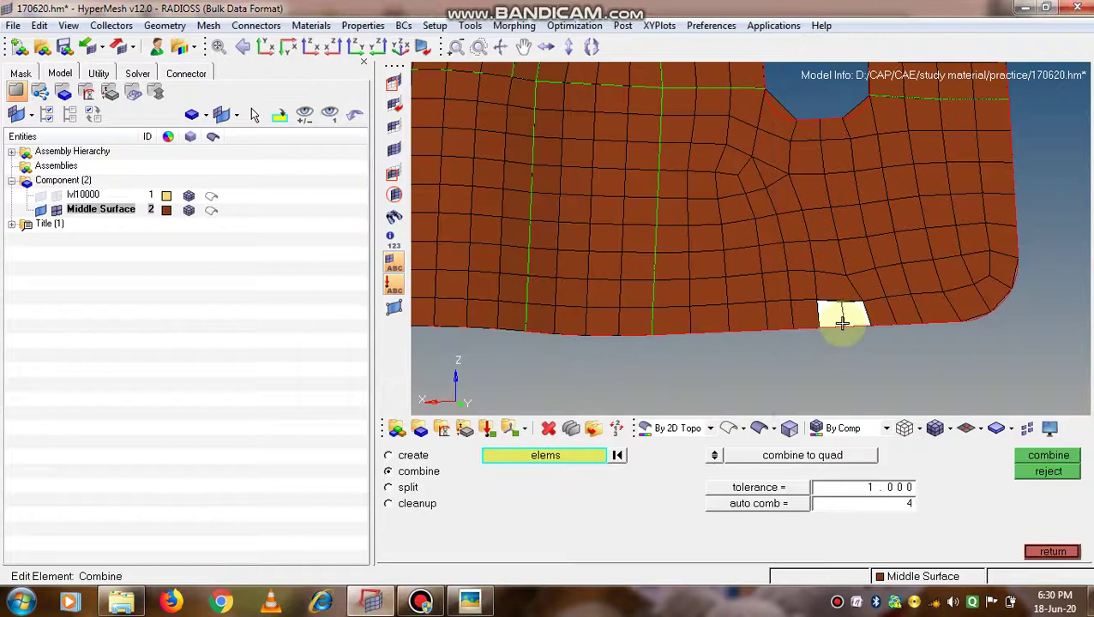
ctrl+scroll(847, 329, up, 1)
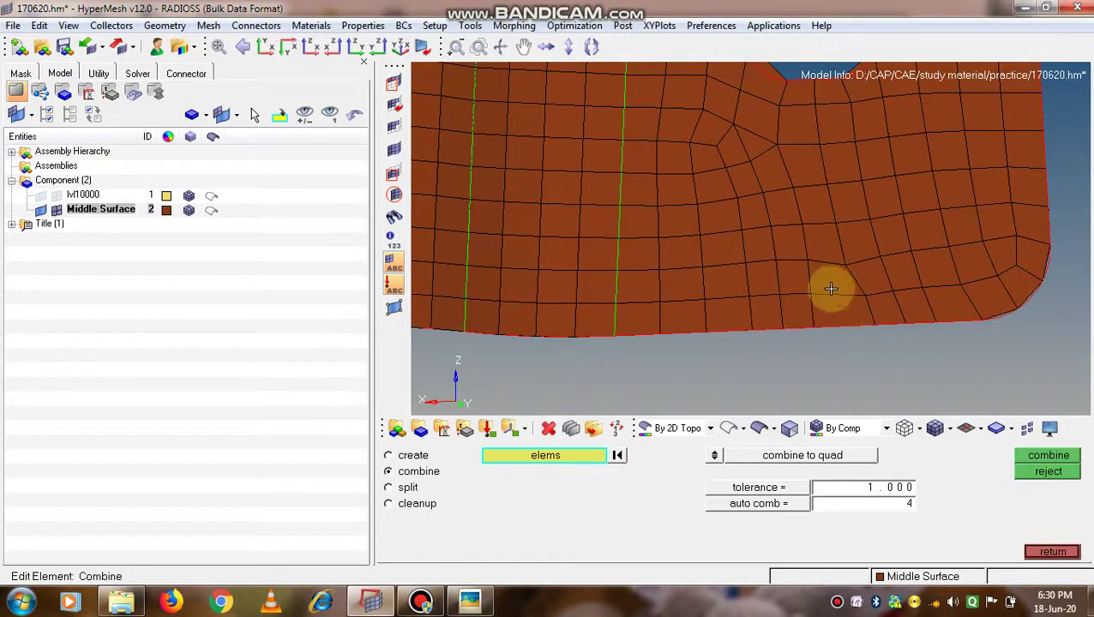
Try to combine the distorted elements between the slot's end and the plate's lower edge into quads, rejecting the combination
scroll(836, 327, down, 3)
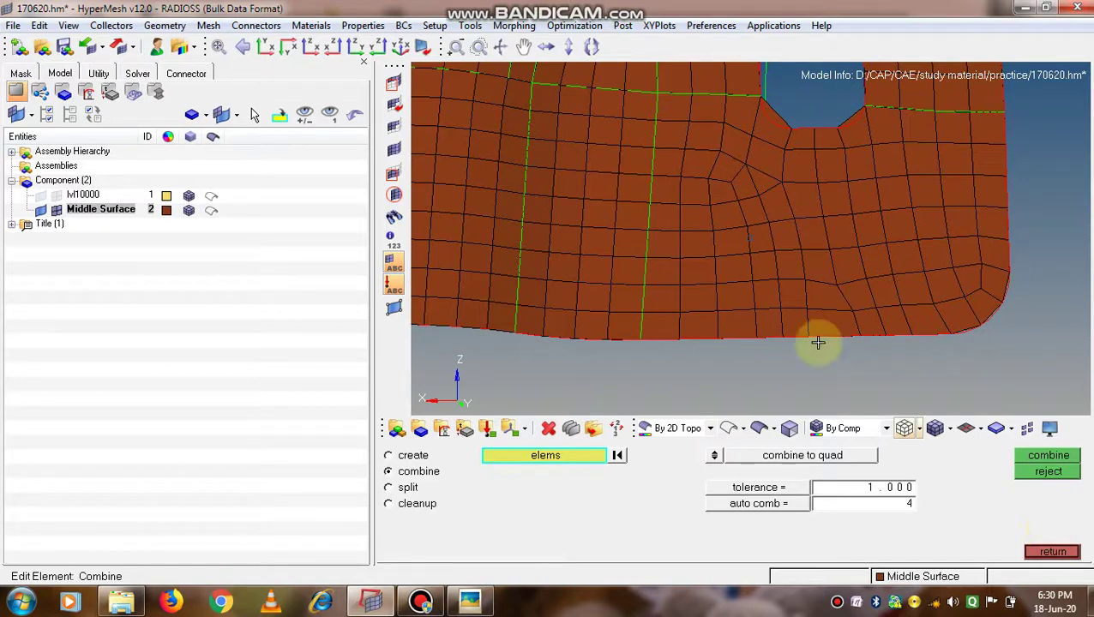
click(810, 262)
click(846, 264)
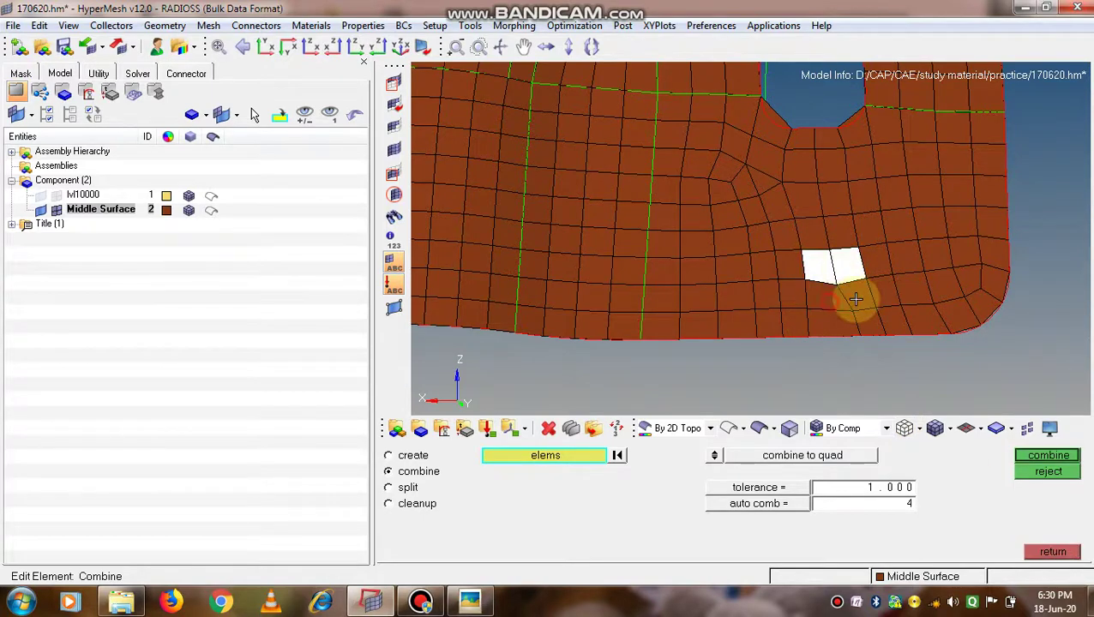
click(854, 299)
click(823, 299)
click(828, 329)
click(871, 331)
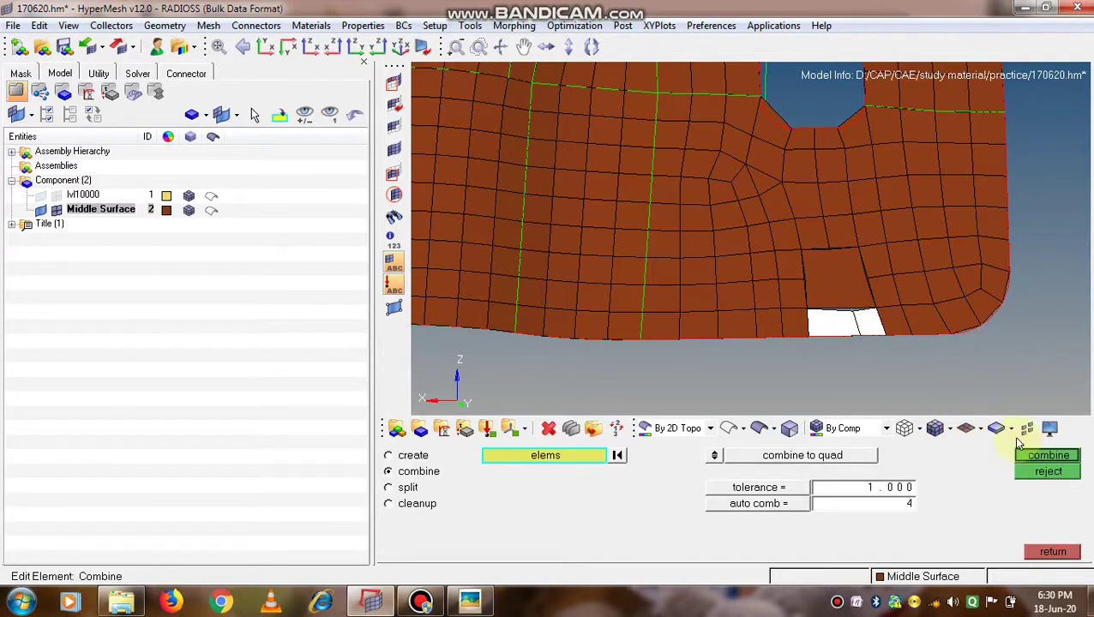
click(1048, 471)
click(1053, 551)
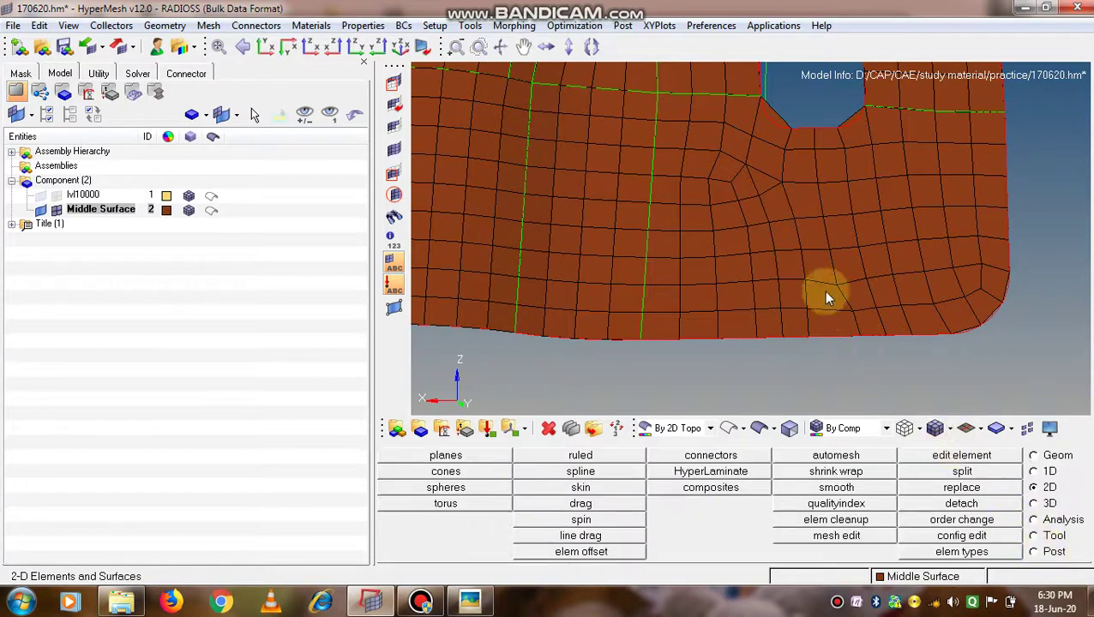
Remesh the six distorted elements at the plate's lower edge beneath the slot with Automesh, element size 5 and mixed type, and accept the mesh
click(836, 455)
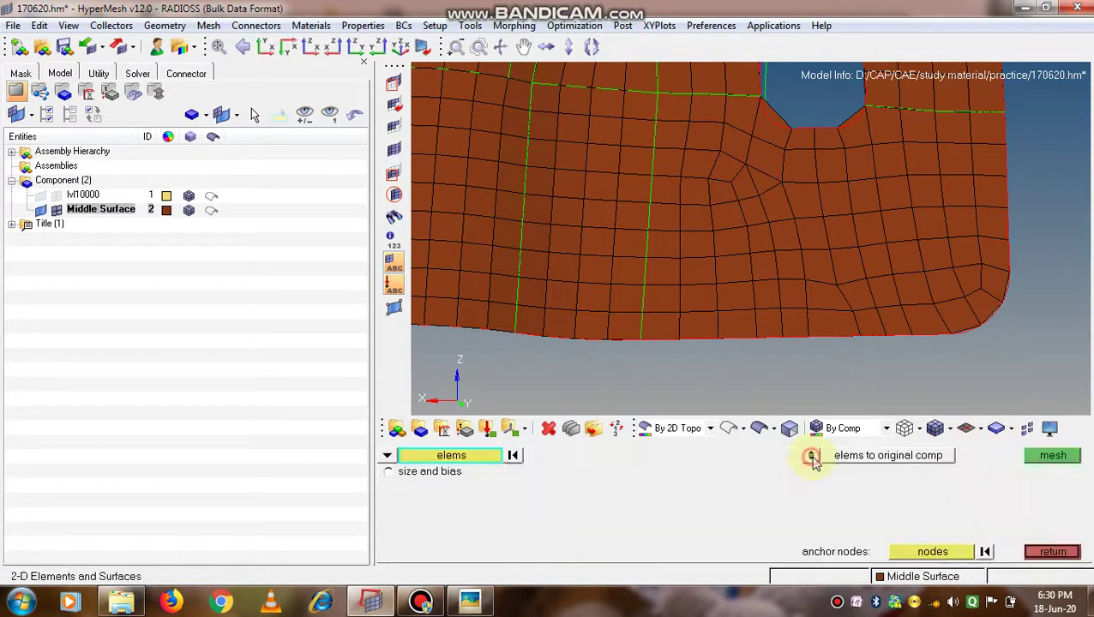
click(815, 284)
click(824, 266)
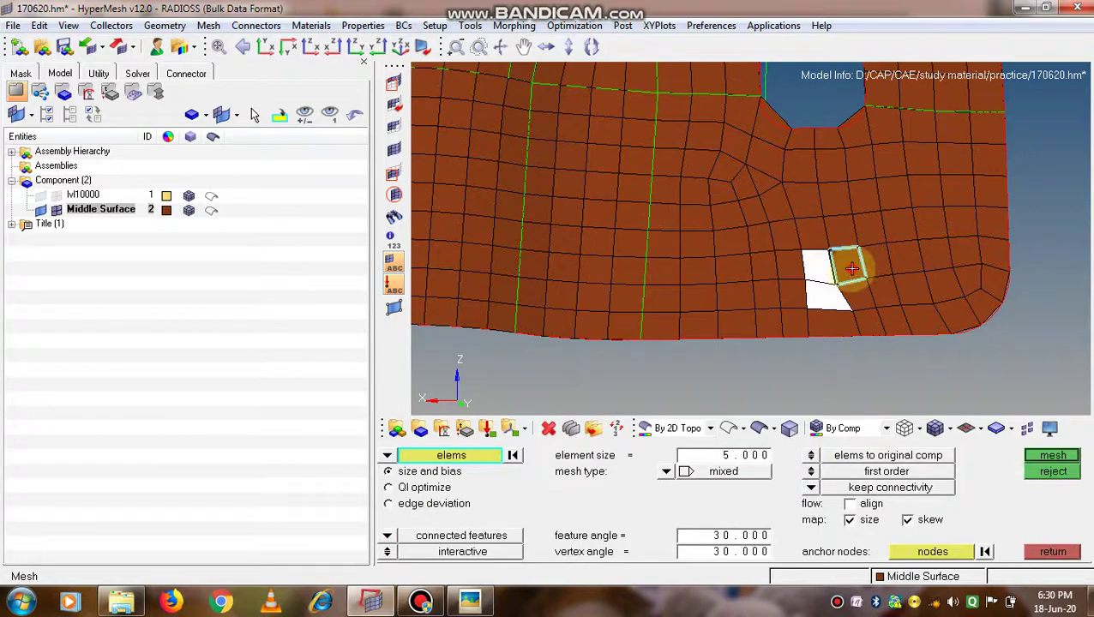
click(849, 266)
click(862, 297)
click(849, 330)
click(862, 324)
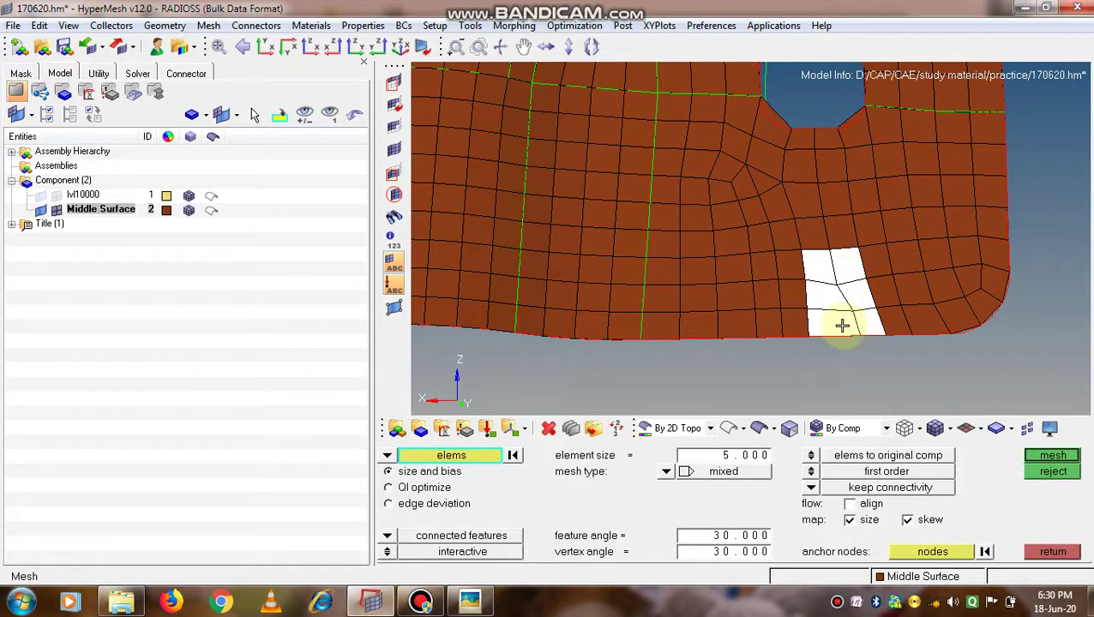
middle_click(840, 285)
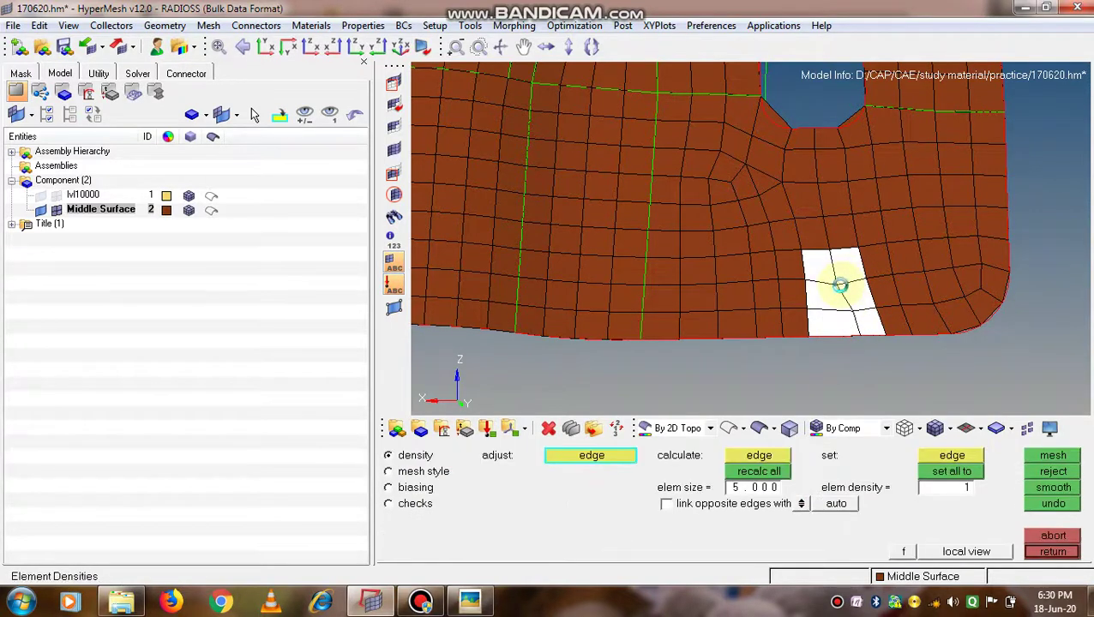
scroll(844, 320, up, 2)
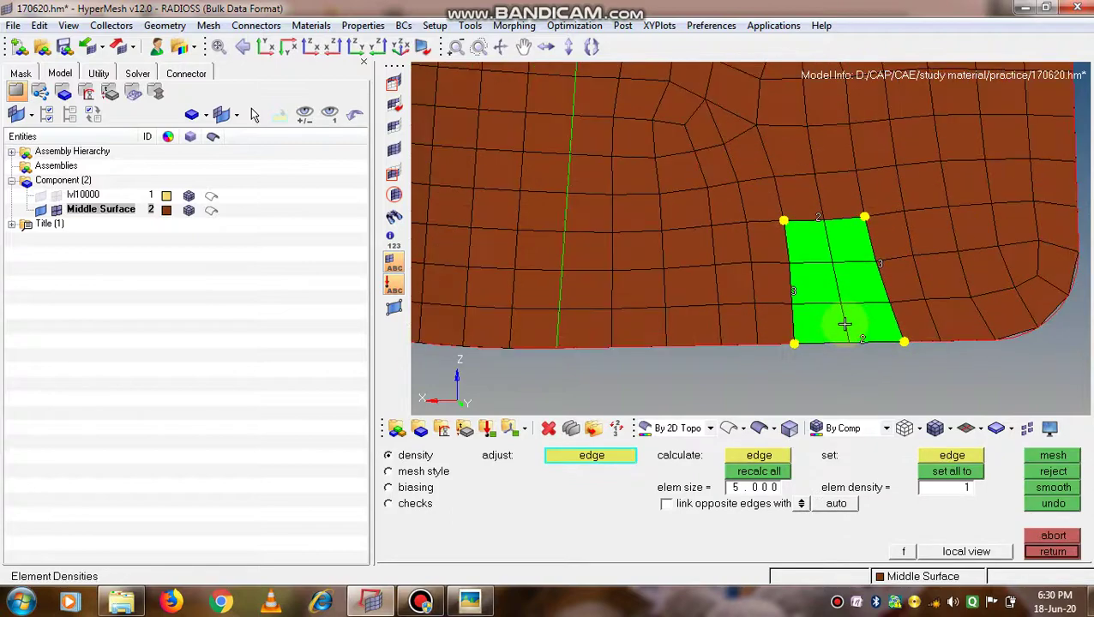
middle_click(853, 356)
Inspect the mesh flow around the slot's end, the plate's lower edge and the neighbouring corner
scroll(807, 319, down, 3)
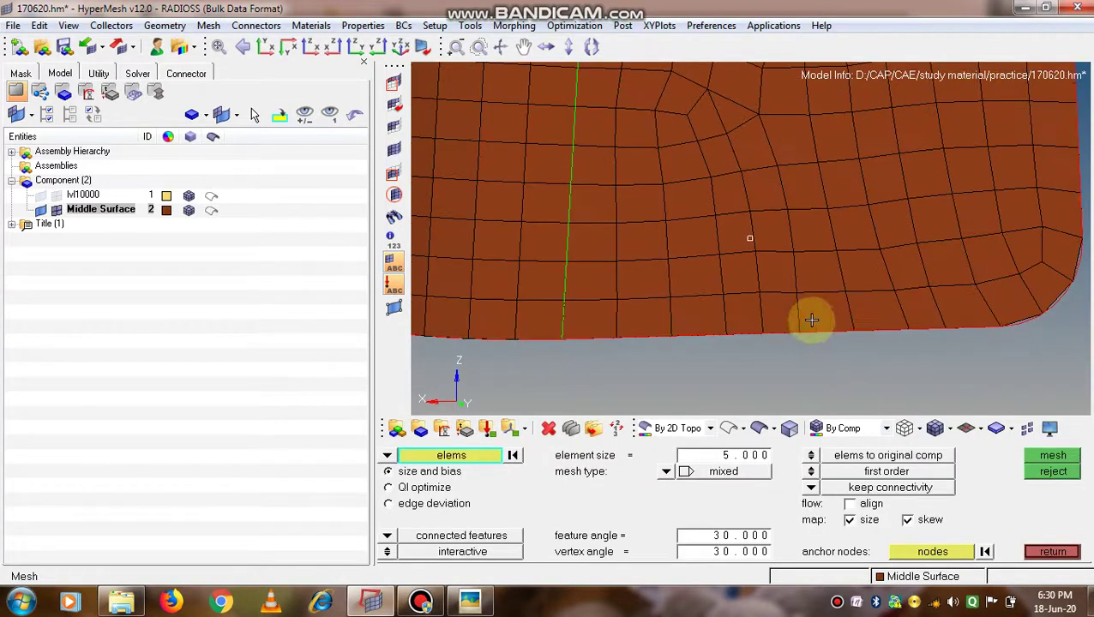
scroll(793, 292, up, 2)
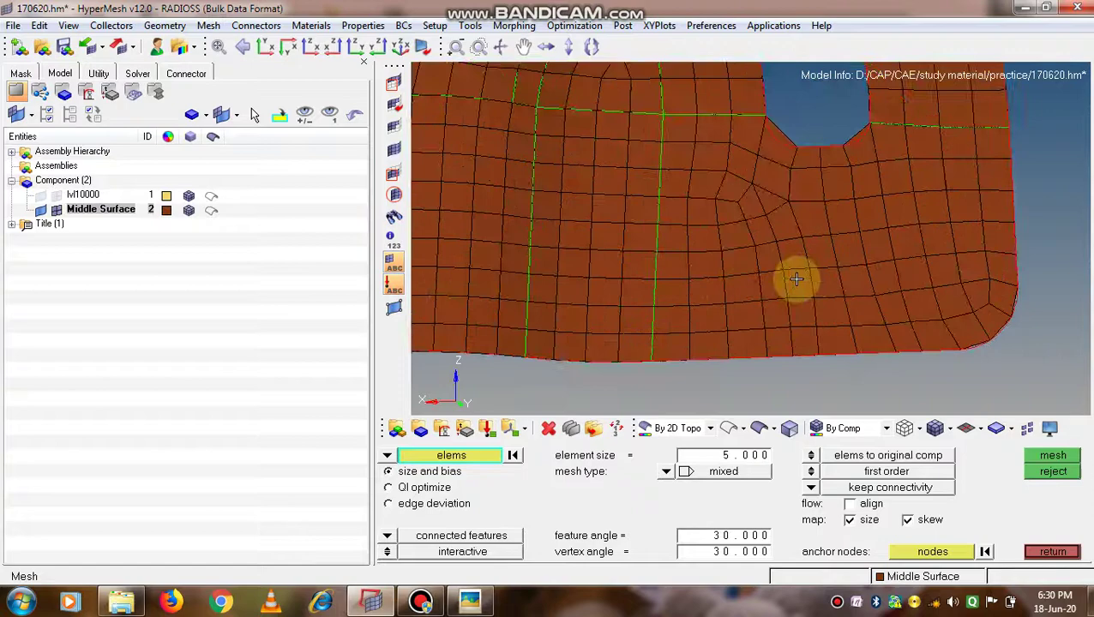
scroll(825, 253, down, 2)
scroll(823, 267, up, 2)
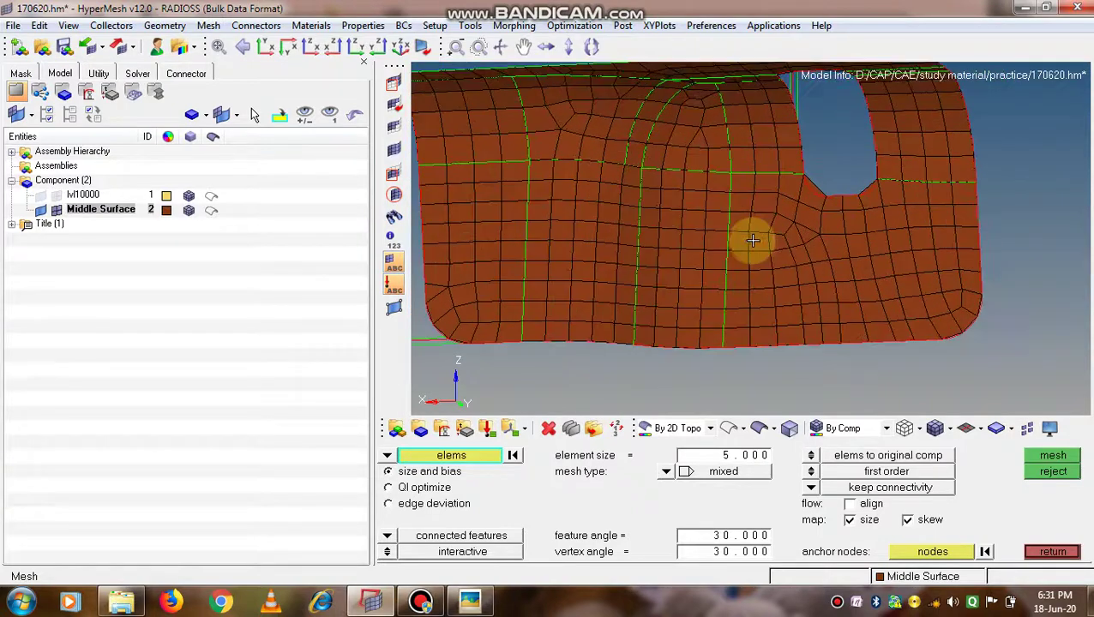
scroll(790, 279, down, 1)
scroll(790, 279, up, 1)
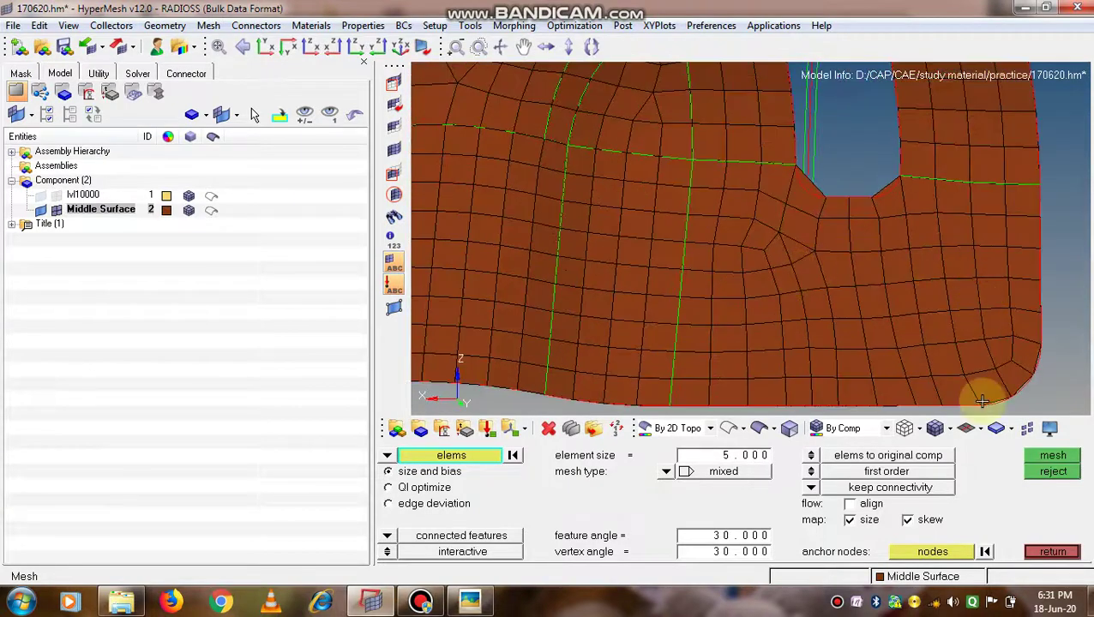
click(1055, 553)
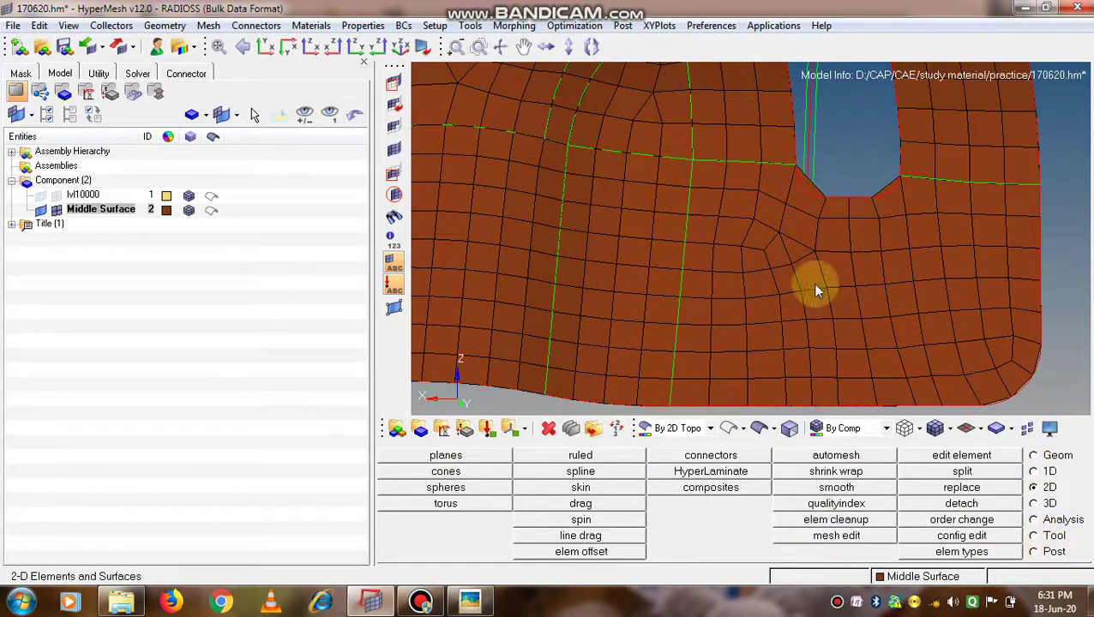
ctrl+drag(811, 283, 753, 274)
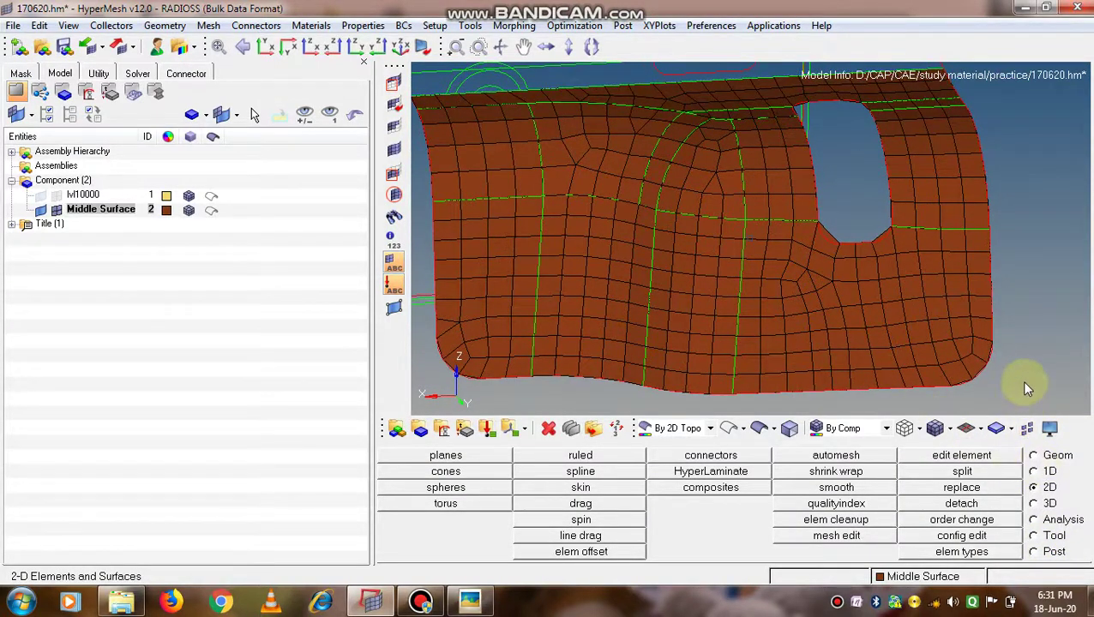
Delete the single element at the slot's rounded lower corner nearest the plate's side edge
click(961, 455)
ctrl+drag(562, 340, 594, 305)
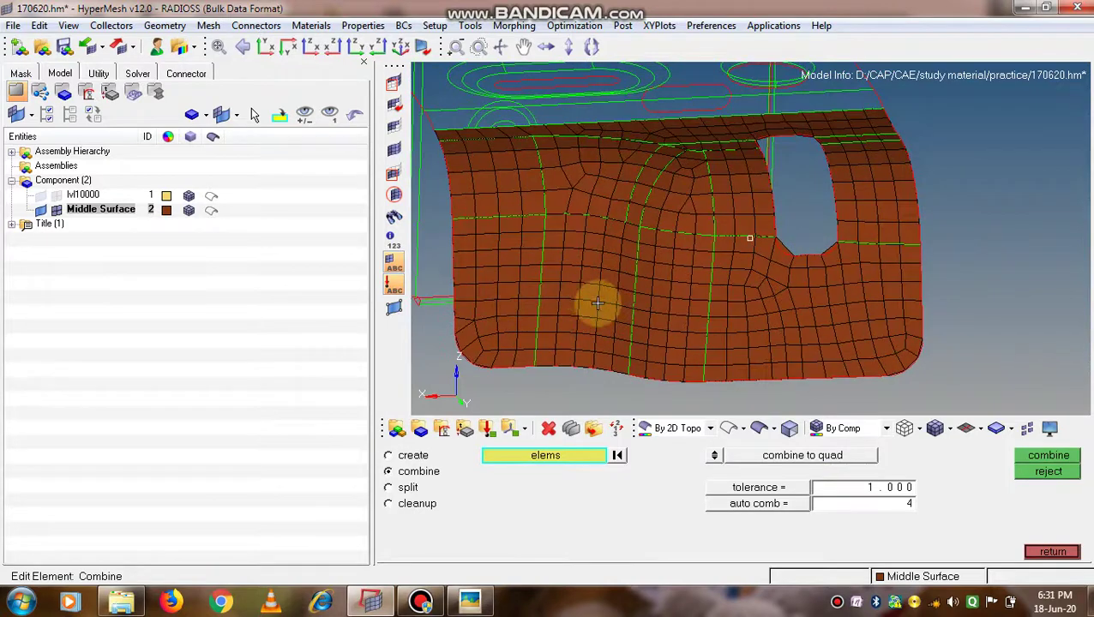
click(548, 430)
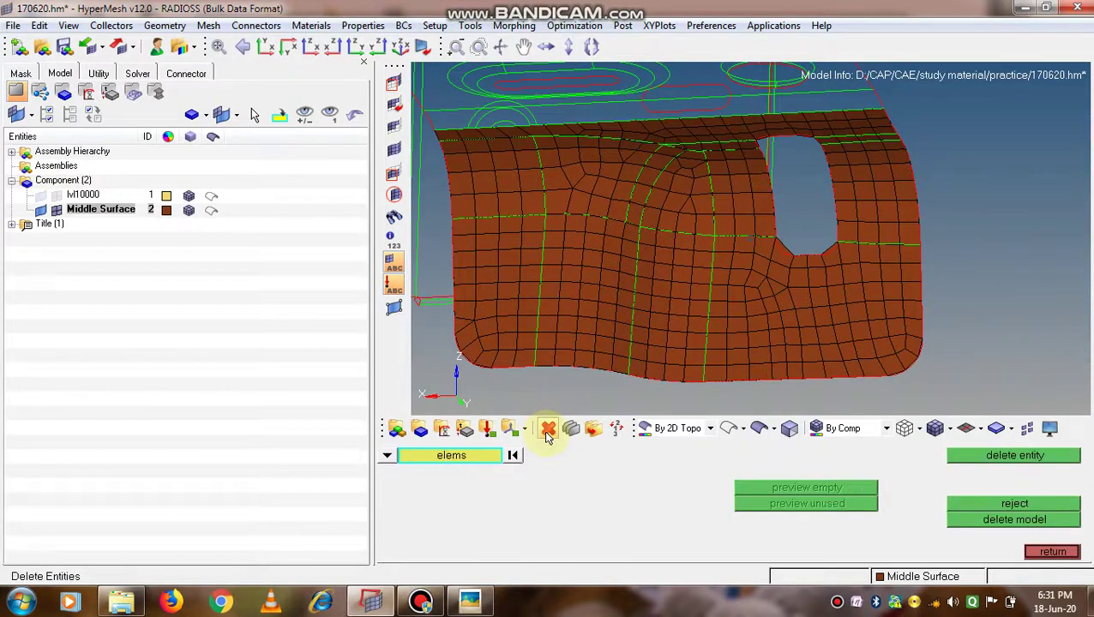
click(831, 261)
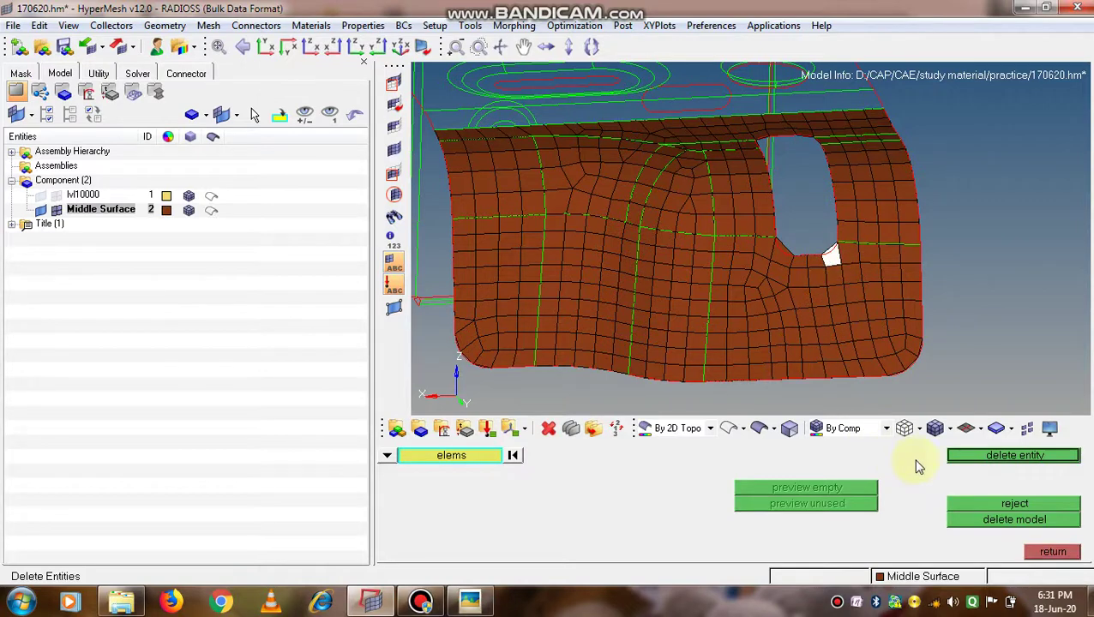
click(991, 460)
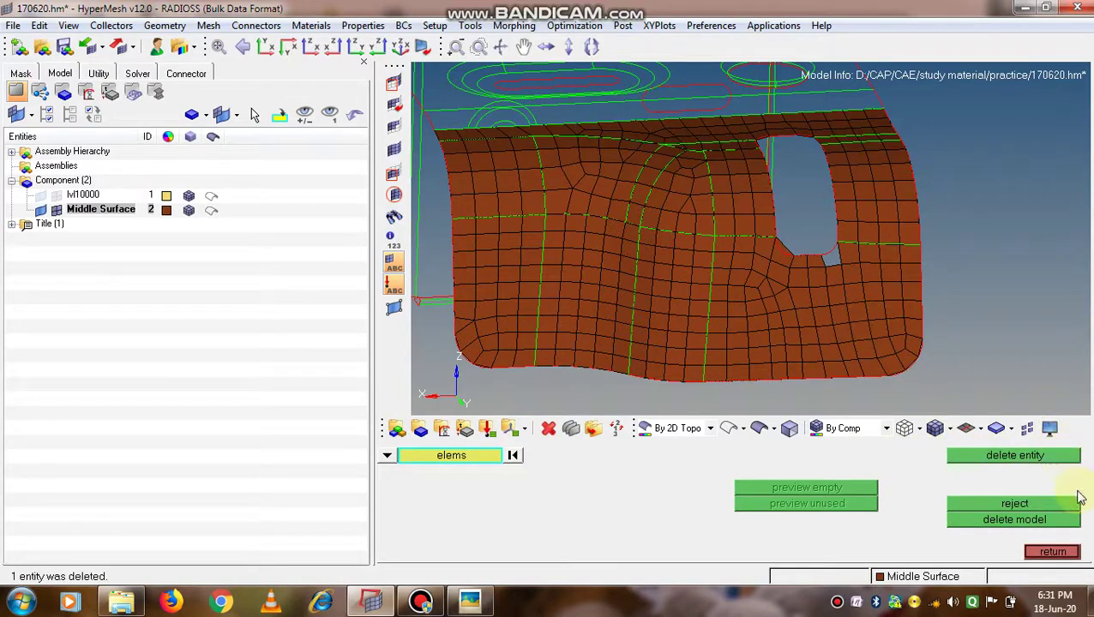
click(1051, 551)
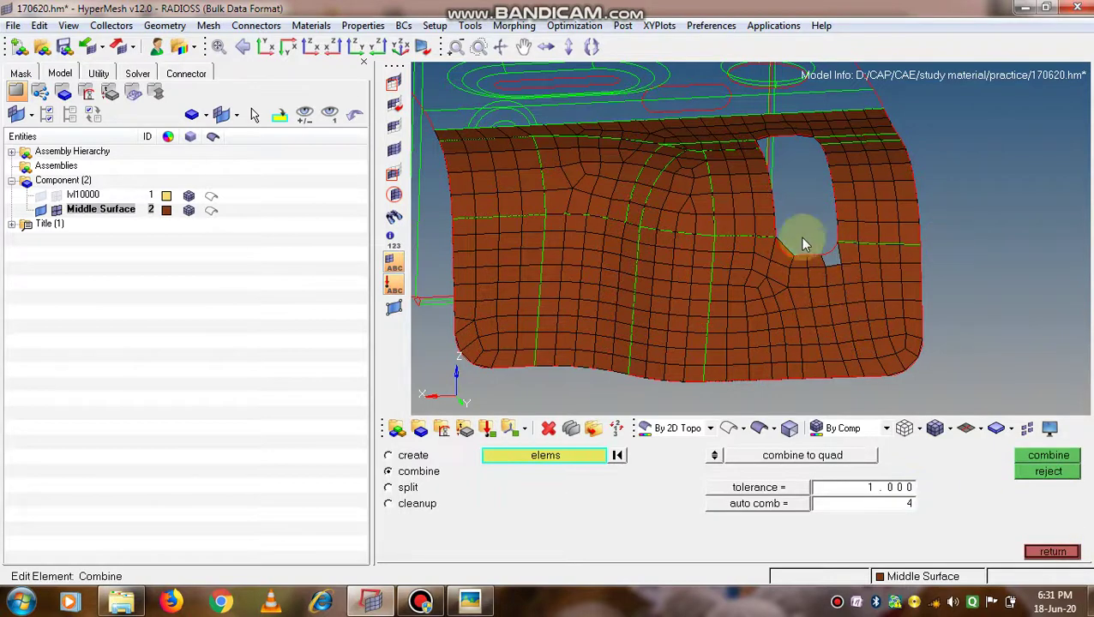
Try filling the gap at the slot's corner with a quad element on its four corner nodes, and reject it
click(388, 456)
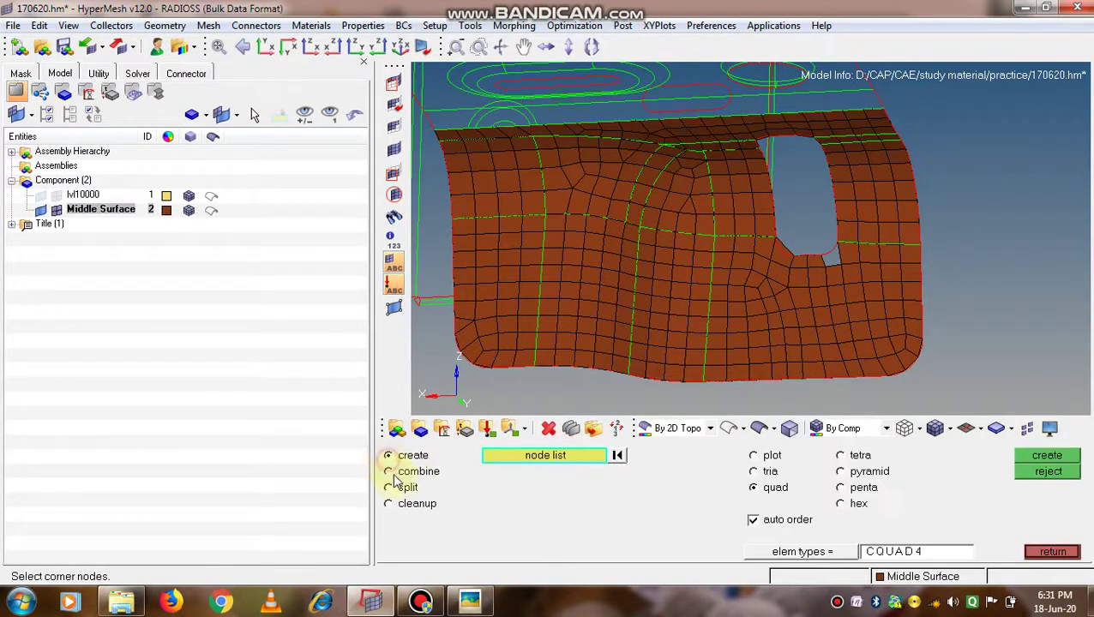
scroll(748, 328, up, 2)
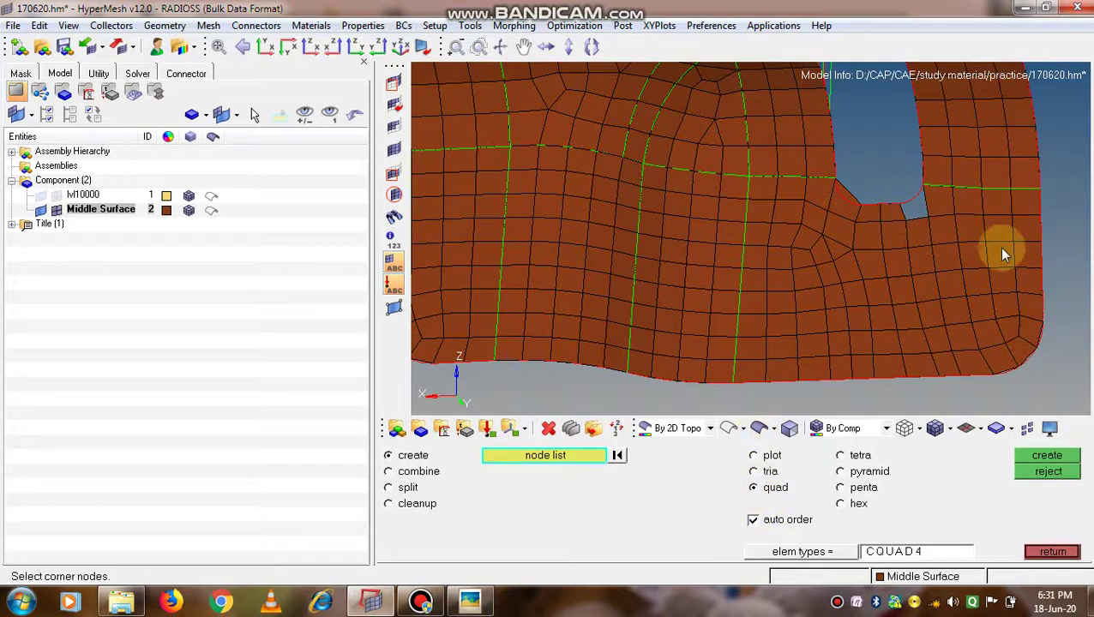
click(898, 205)
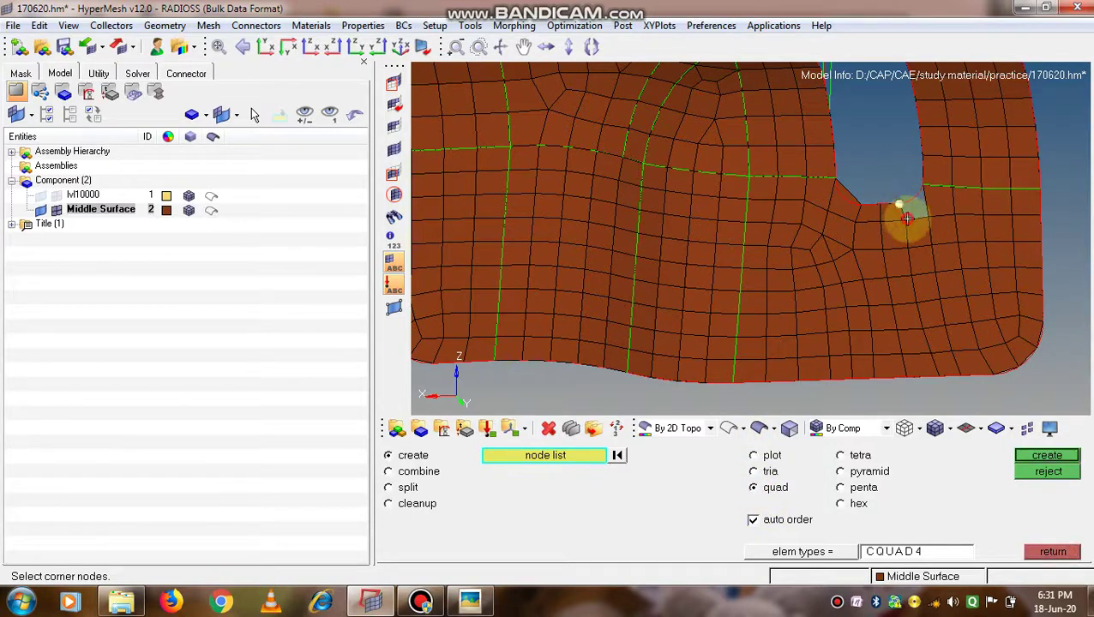
click(905, 220)
click(928, 217)
click(929, 189)
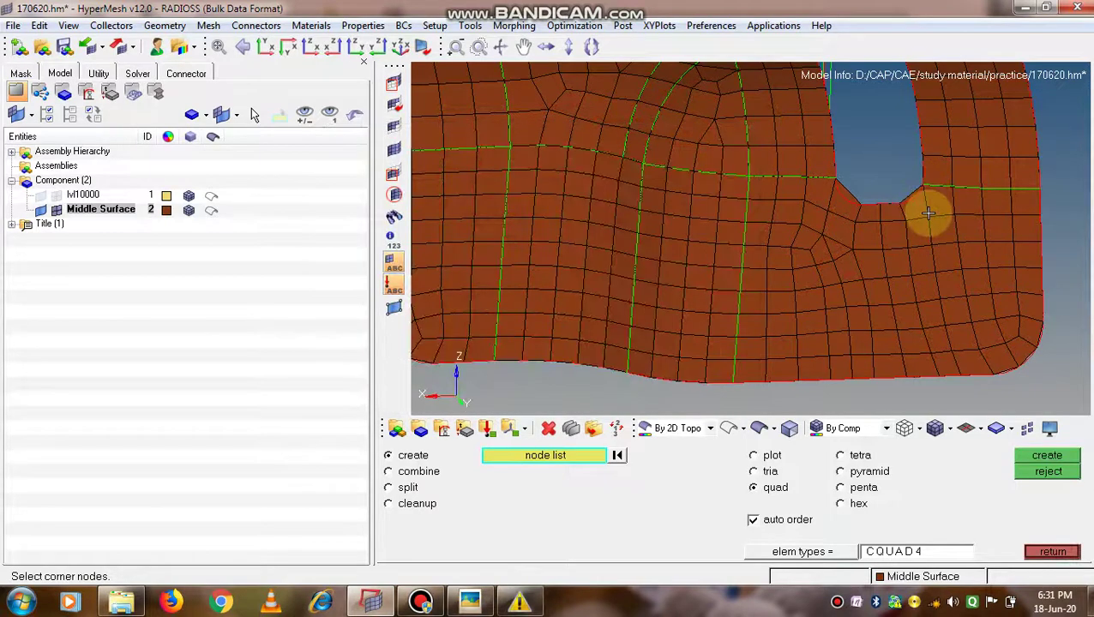
click(1049, 471)
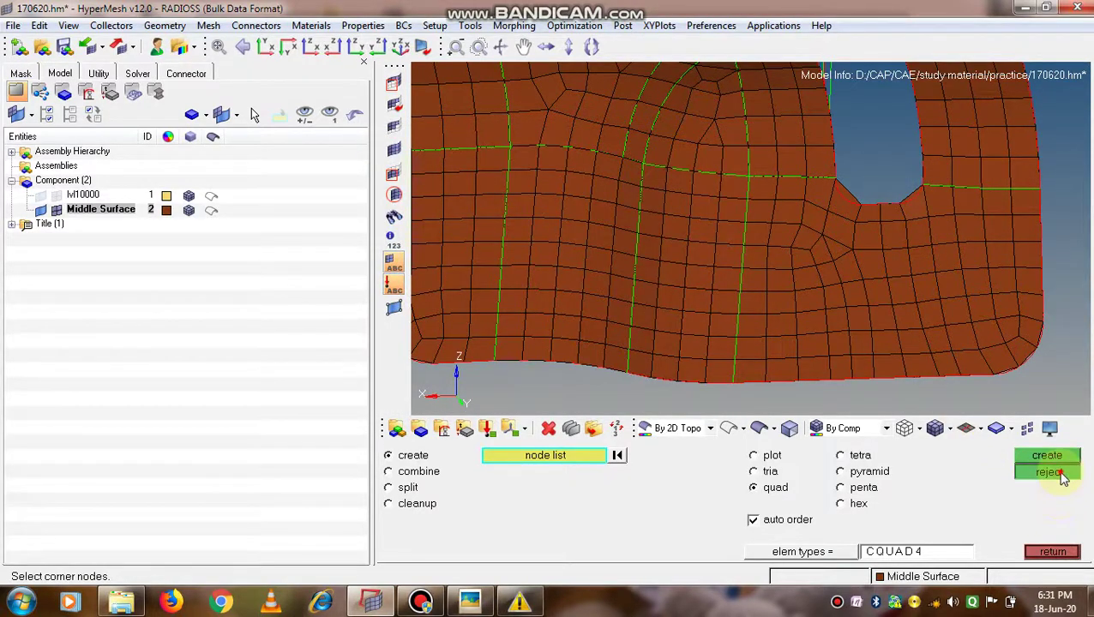
Fill the gap at the slot's corner with two tria elements created from its corner nodes
click(753, 471)
click(921, 177)
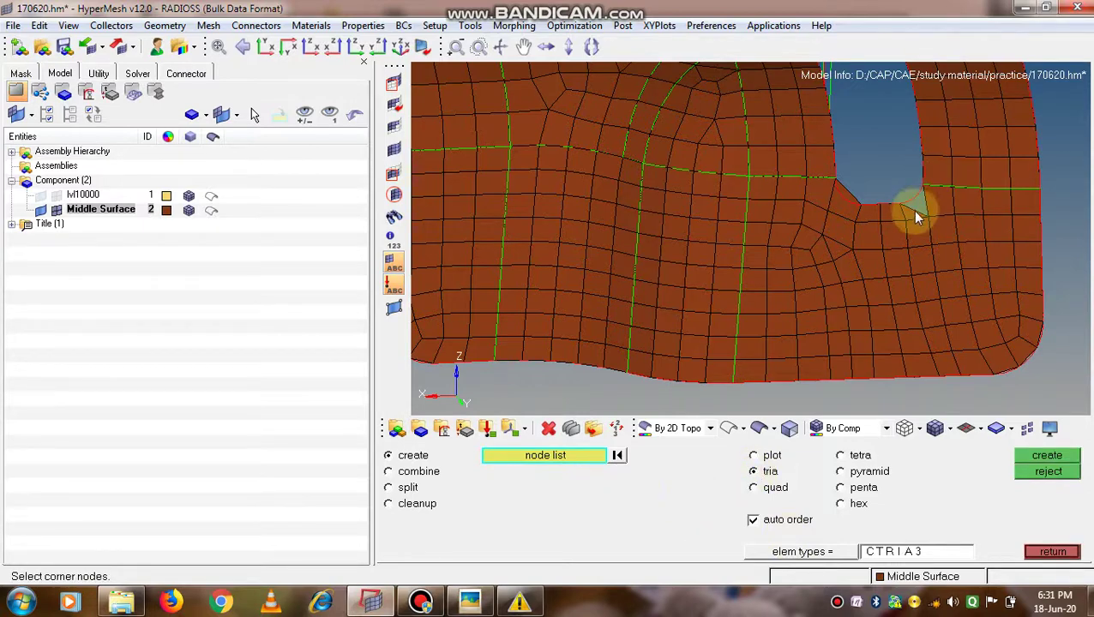
scroll(912, 214, up, 3)
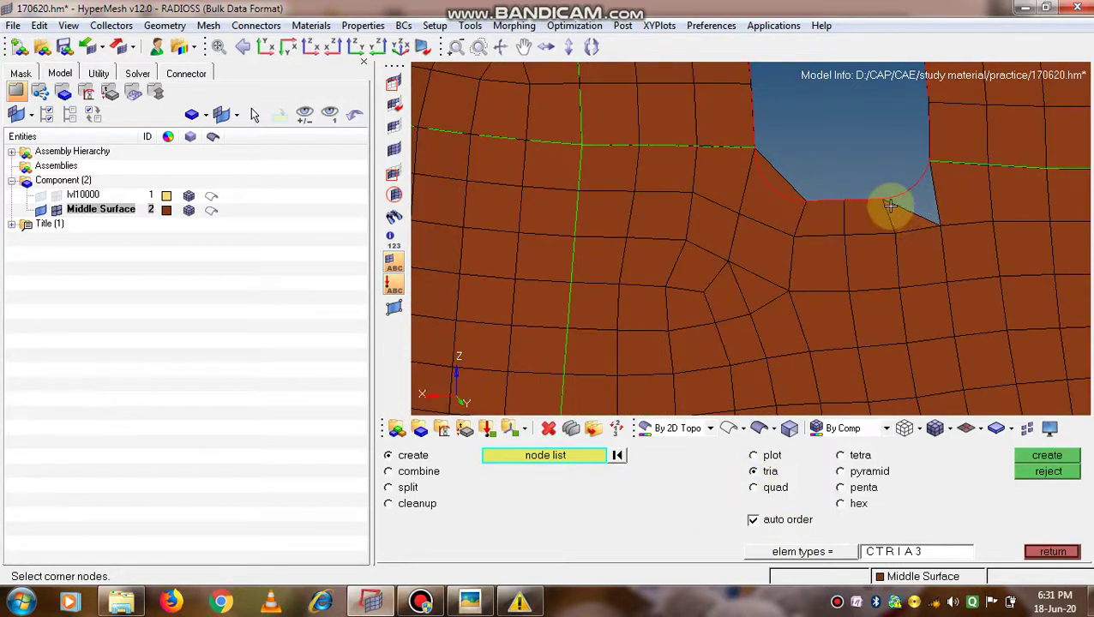
click(888, 202)
click(936, 223)
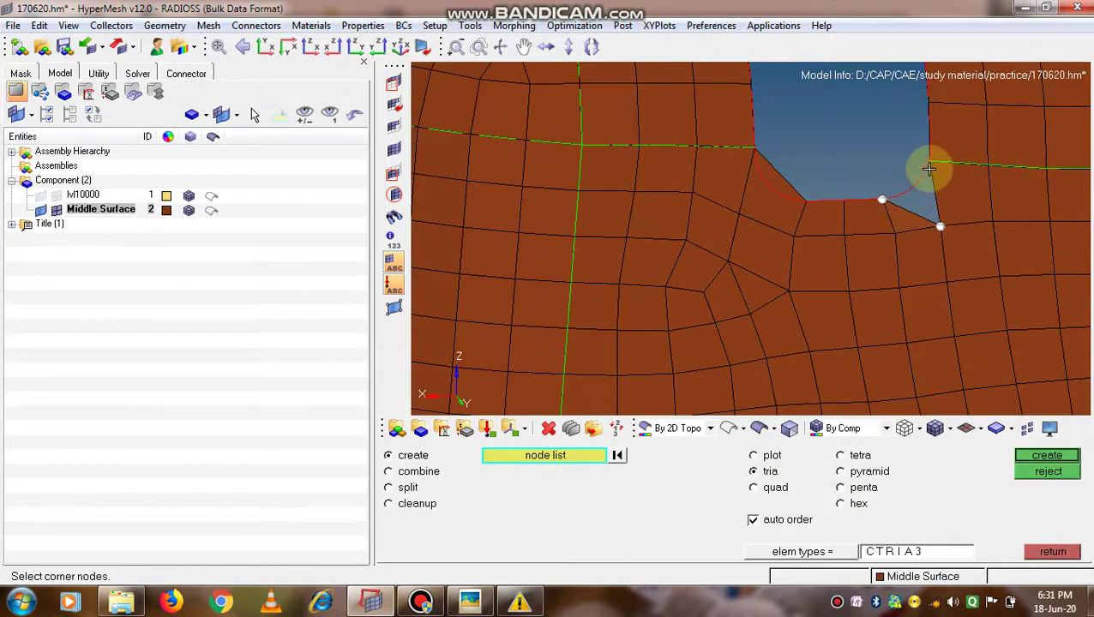
click(929, 169)
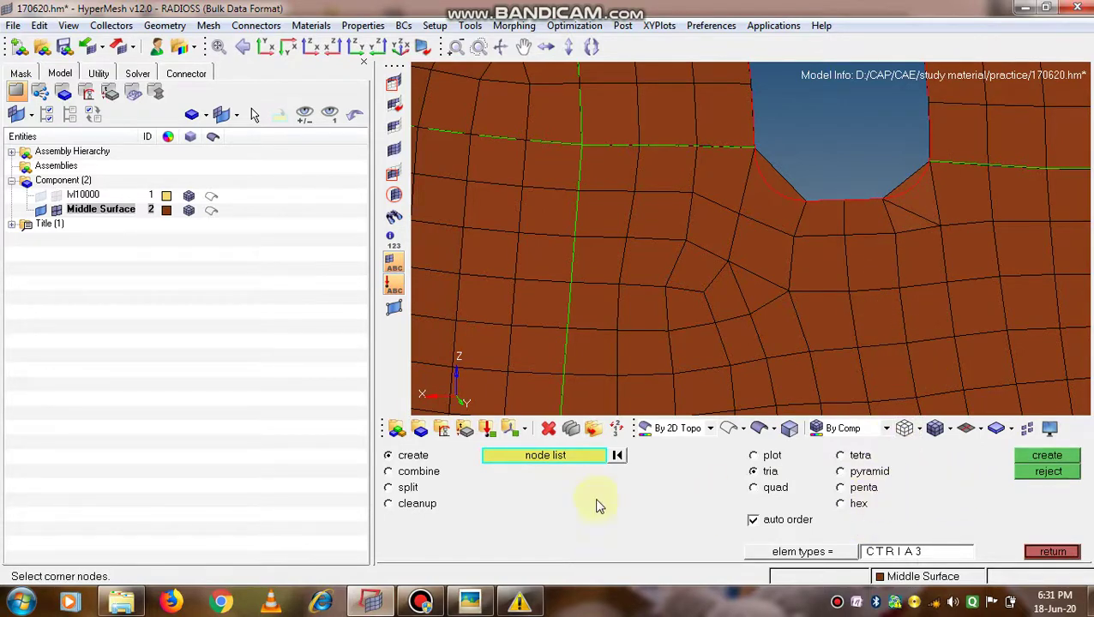
Combine the two tria elements at the slot's corner into one quad
click(393, 473)
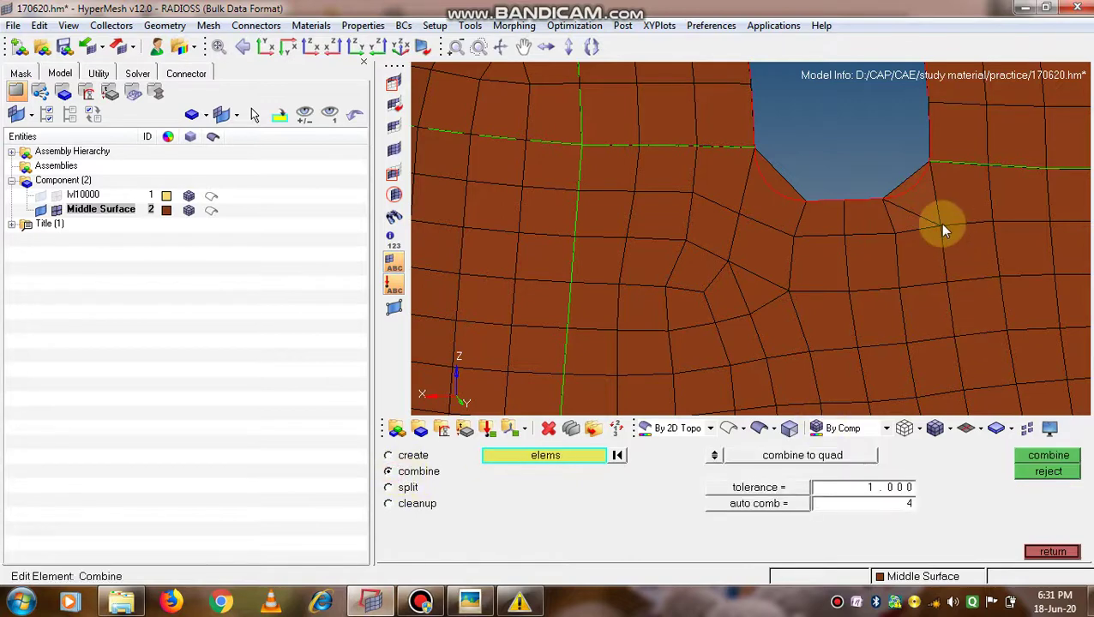
click(891, 215)
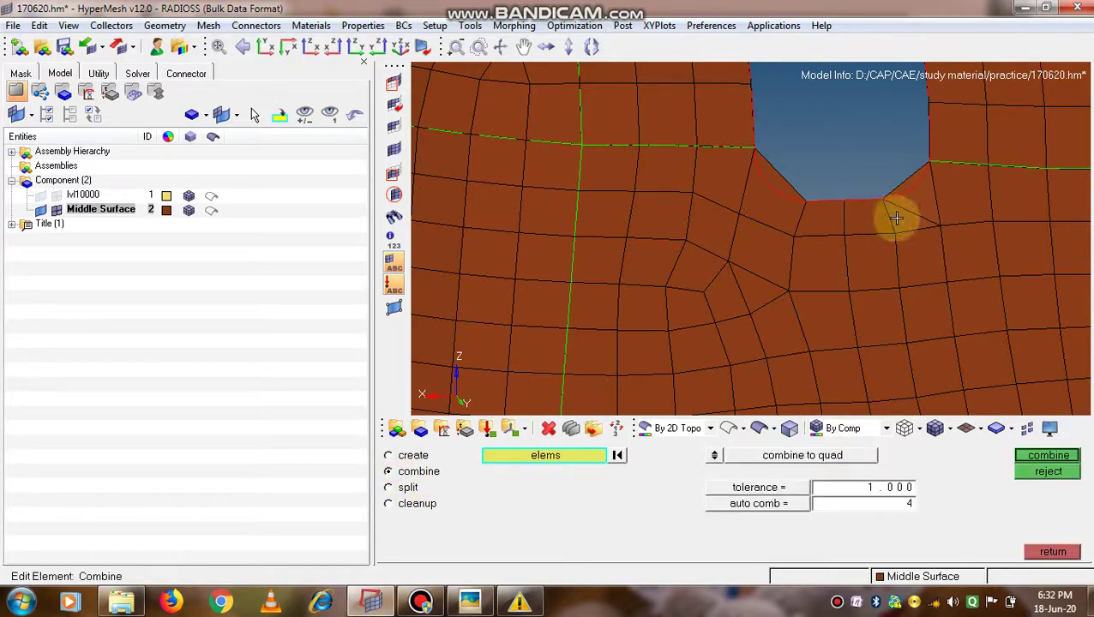
click(916, 199)
middle_click(916, 199)
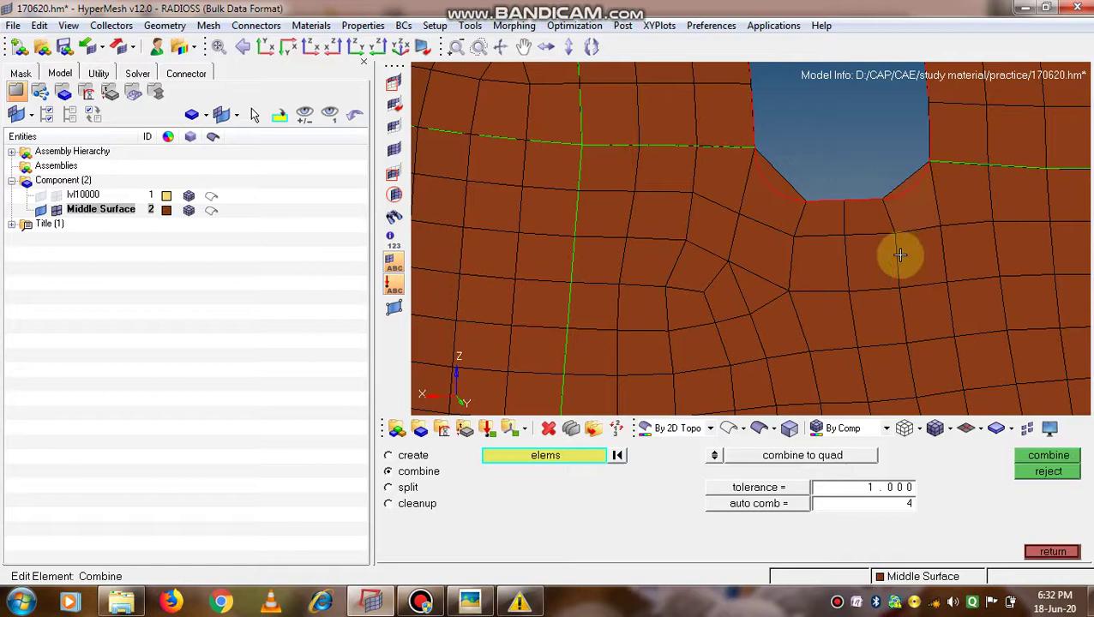
click(852, 219)
click(826, 219)
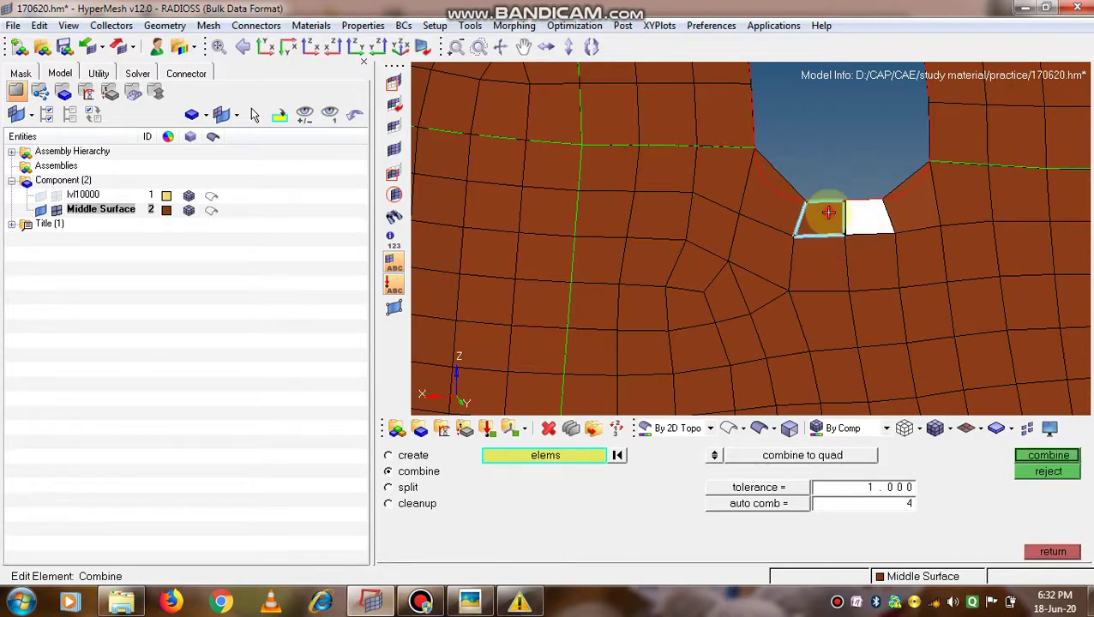
right_click(833, 221)
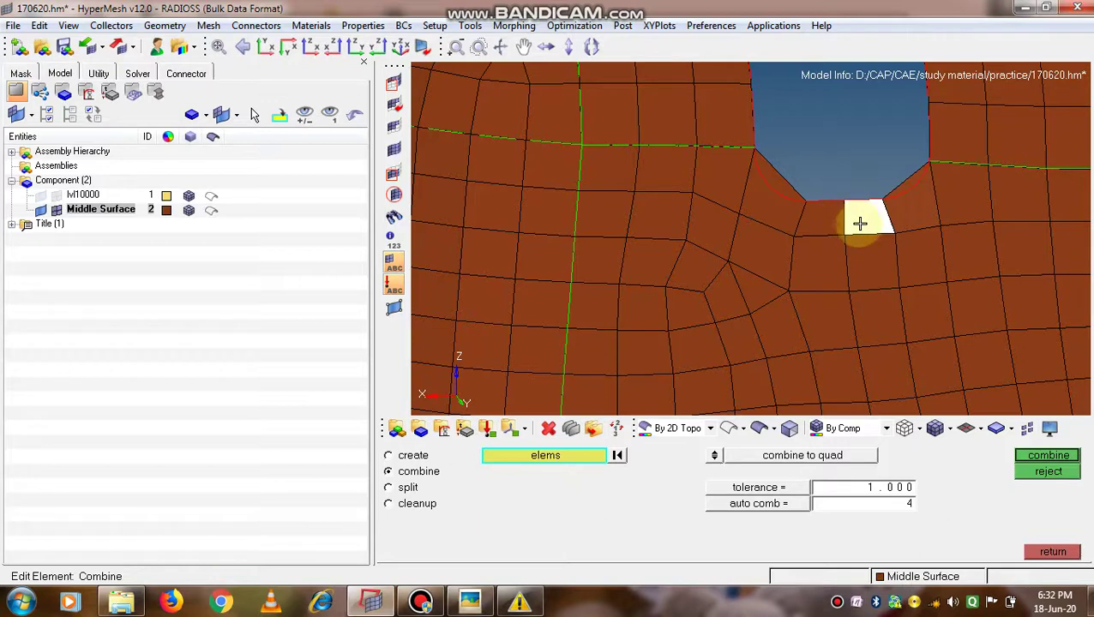
right_click(859, 222)
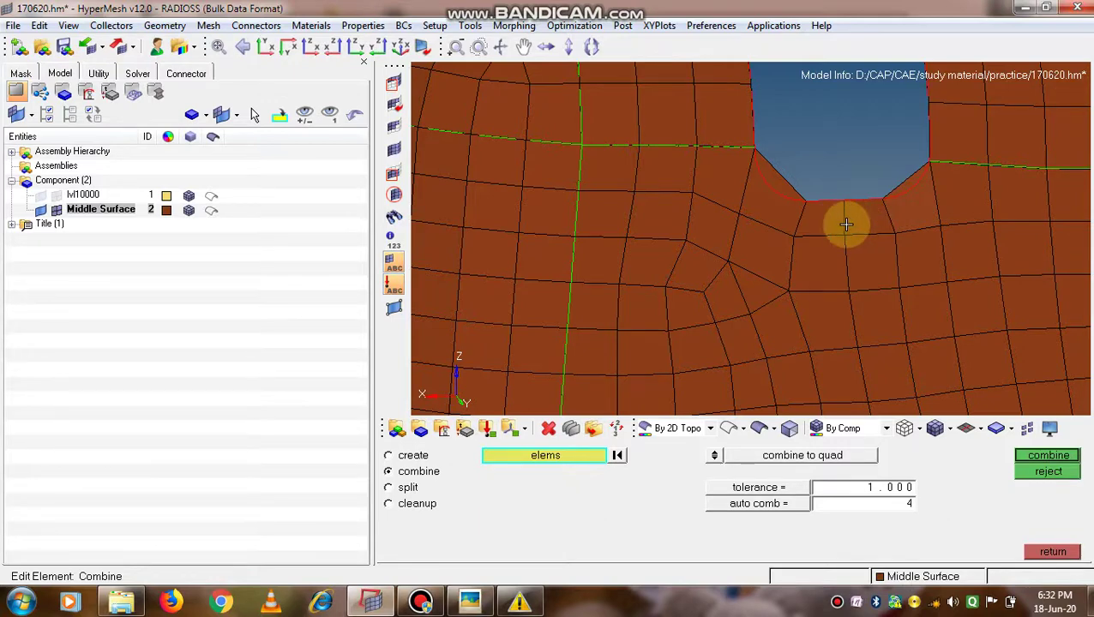
Start element cleanup on all displayed elements of the Middle Surface mesh
click(847, 225)
right_click(845, 225)
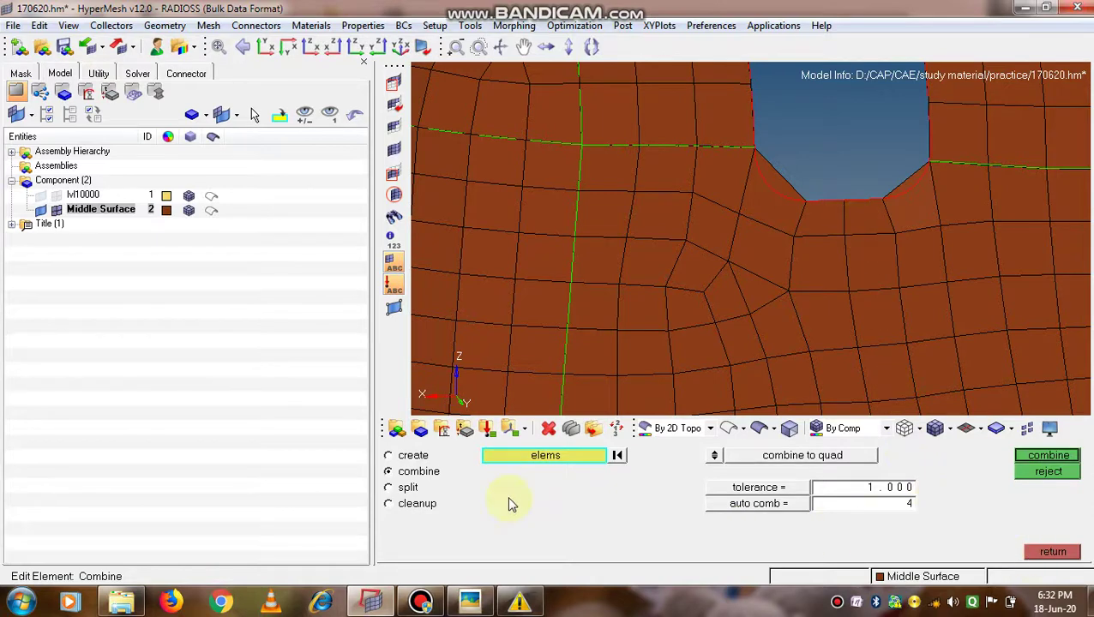
click(390, 504)
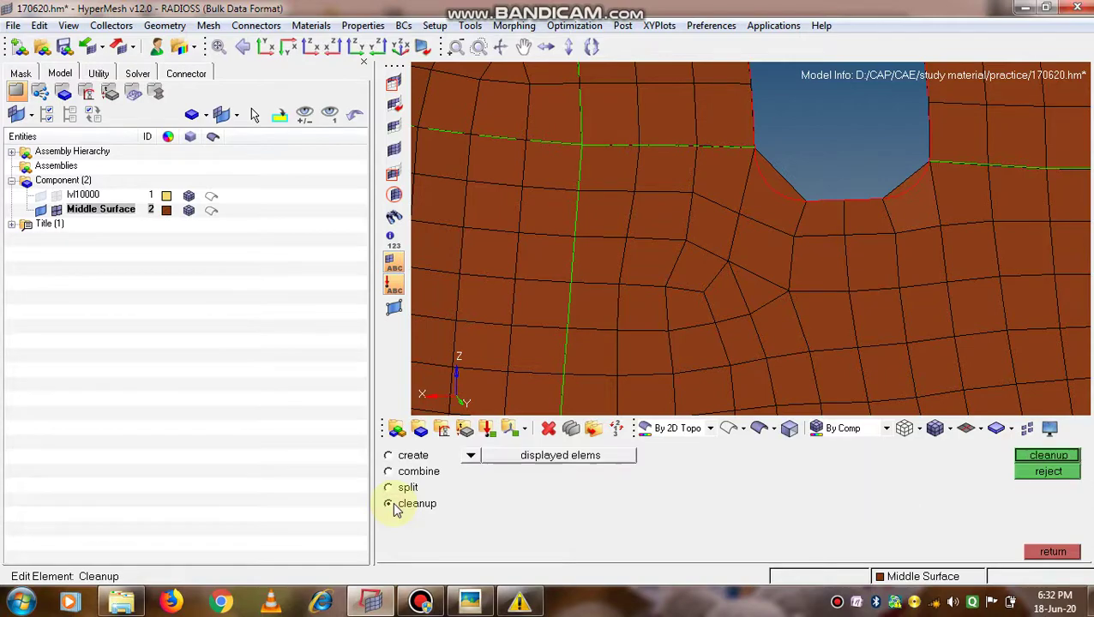
scroll(678, 270, down, 3)
ctrl+drag(677, 273, 722, 252)
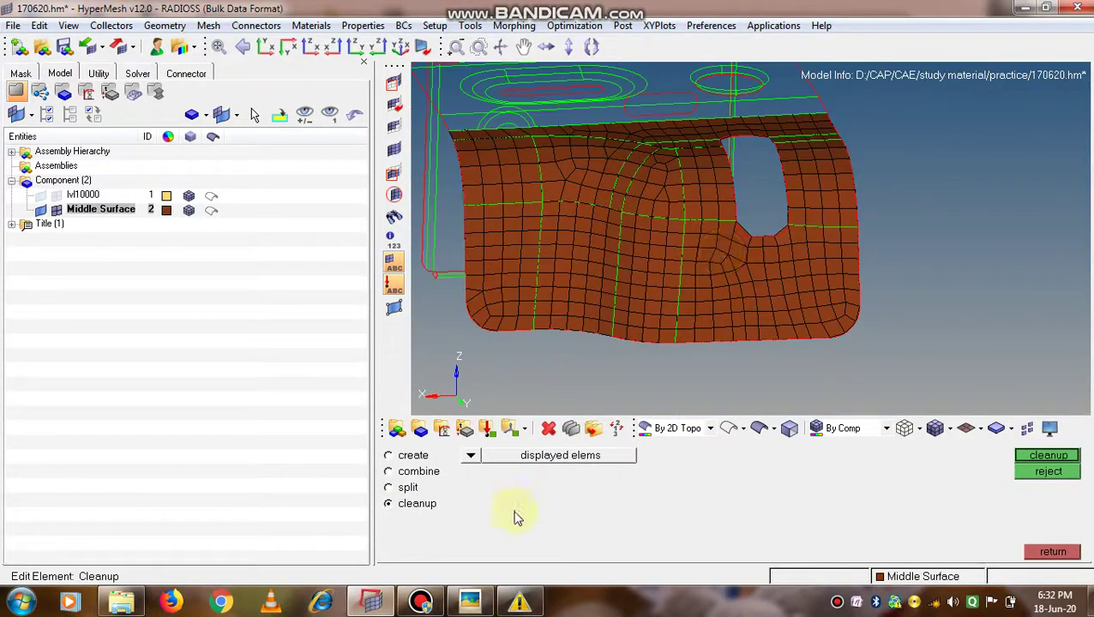
click(472, 456)
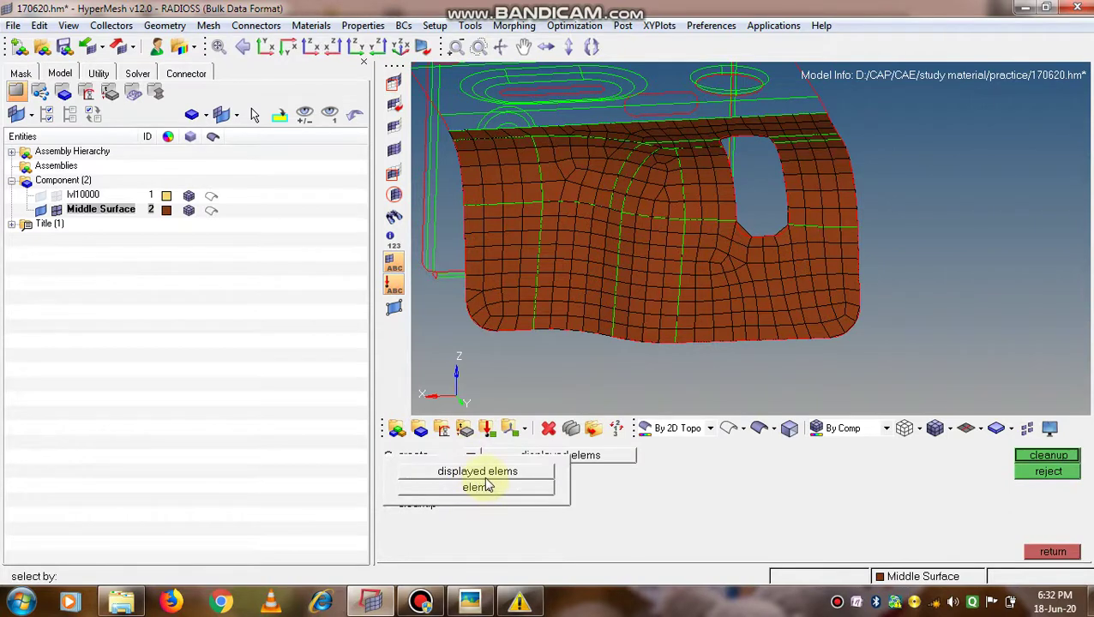
click(485, 476)
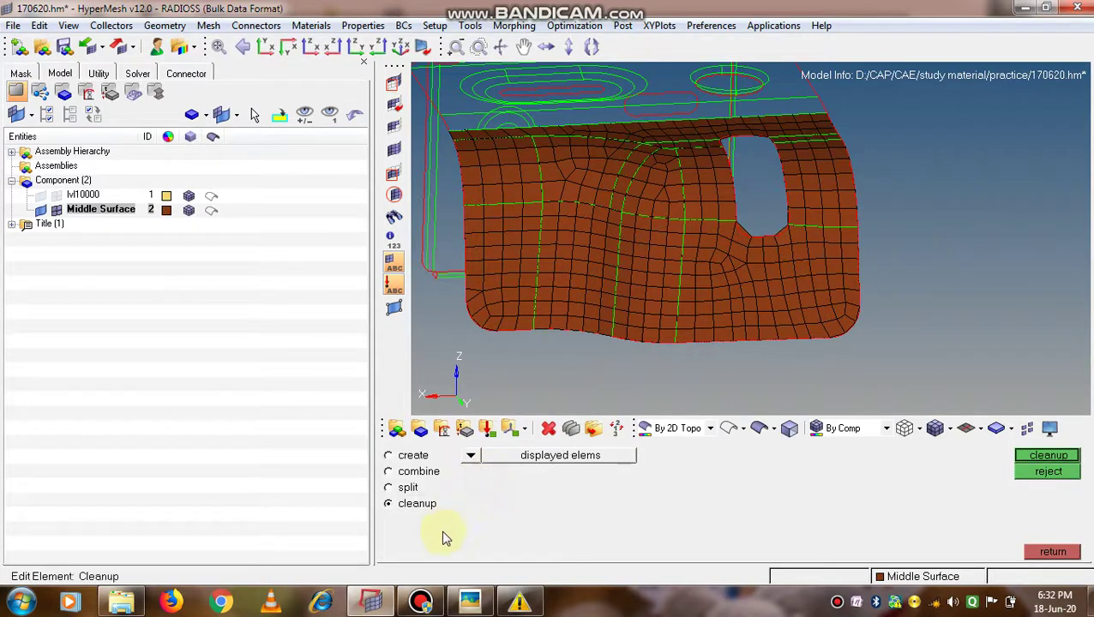
click(1063, 459)
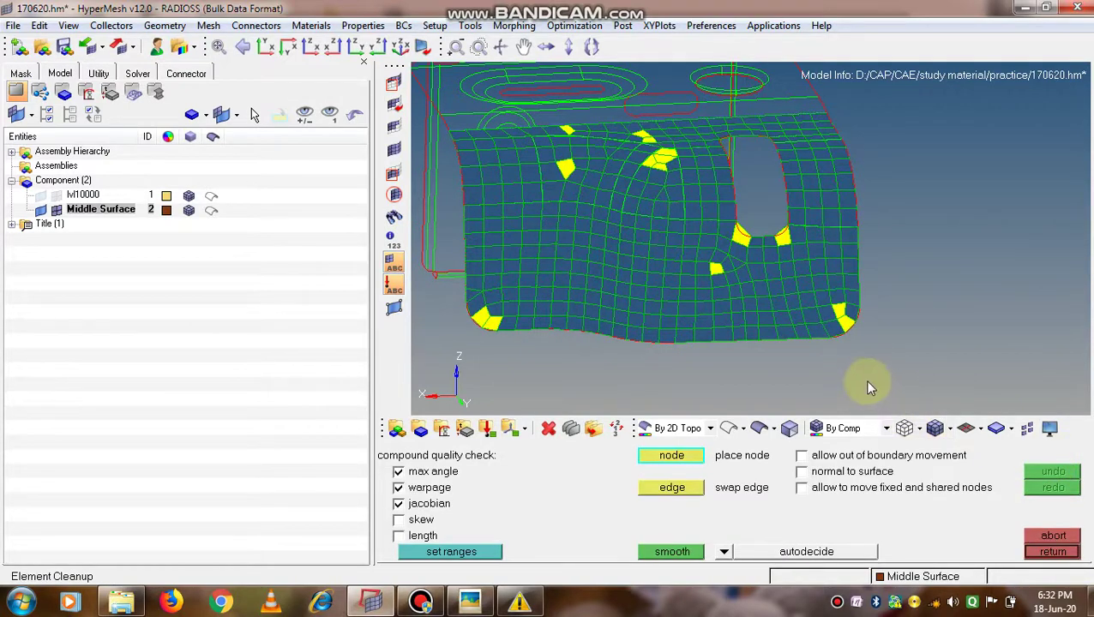
Smooth the displayed mesh repeatedly, with max angle, warpage and jacobian as the compound quality checks
ctrl+right_drag(866, 381, 940, 380)
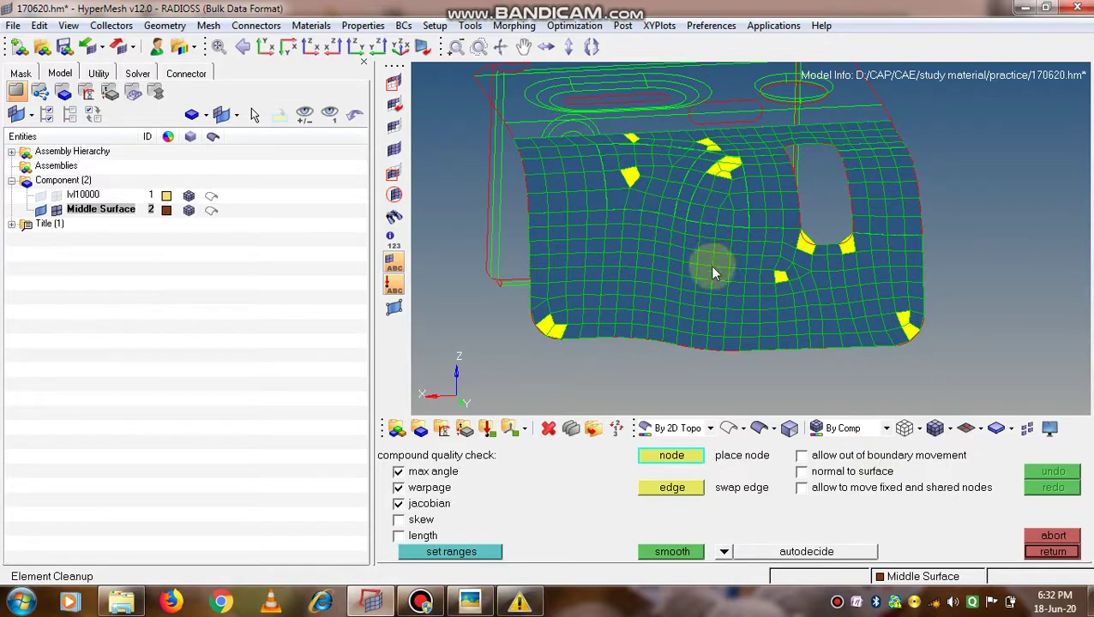
ctrl+drag(542, 239, 528, 240)
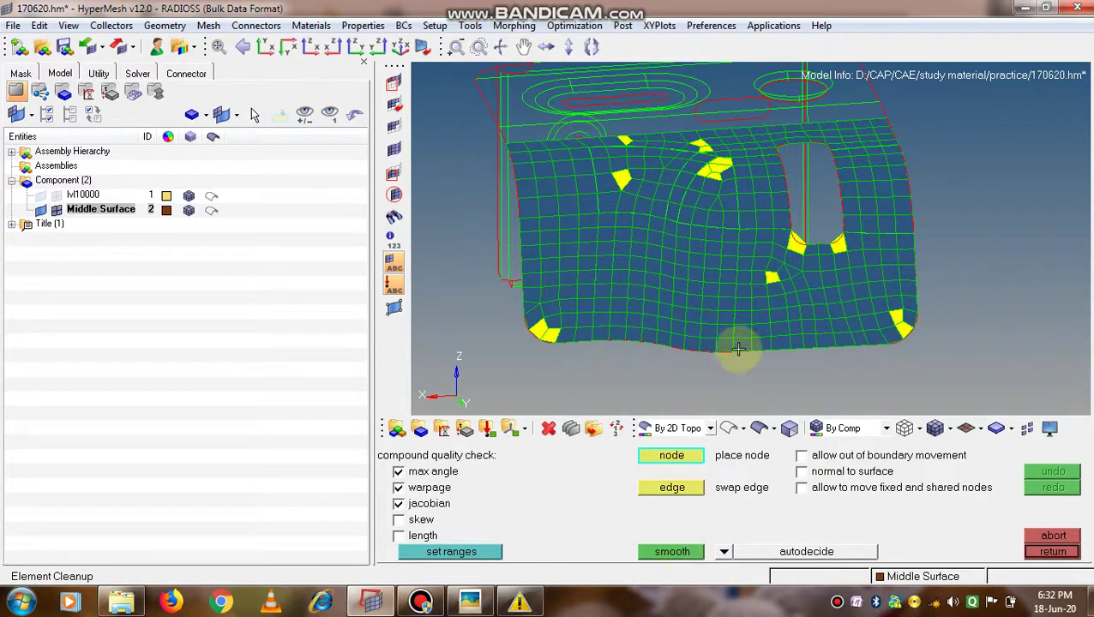
scroll(742, 346, up, 2)
scroll(743, 346, down, 1)
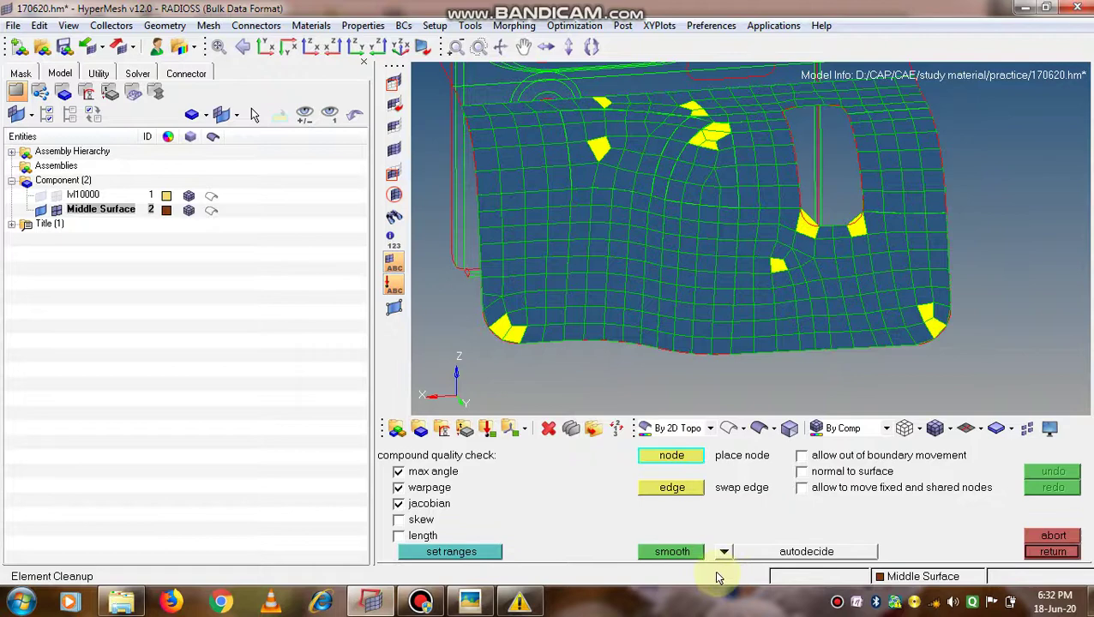
click(678, 553)
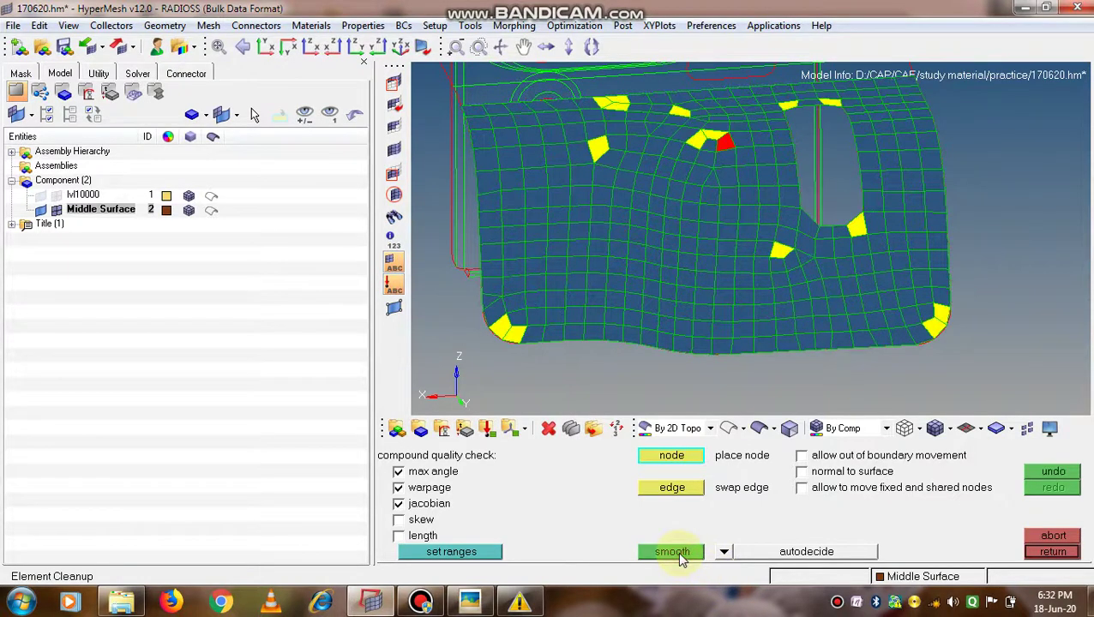
click(678, 553)
click(678, 553)
click(678, 553)
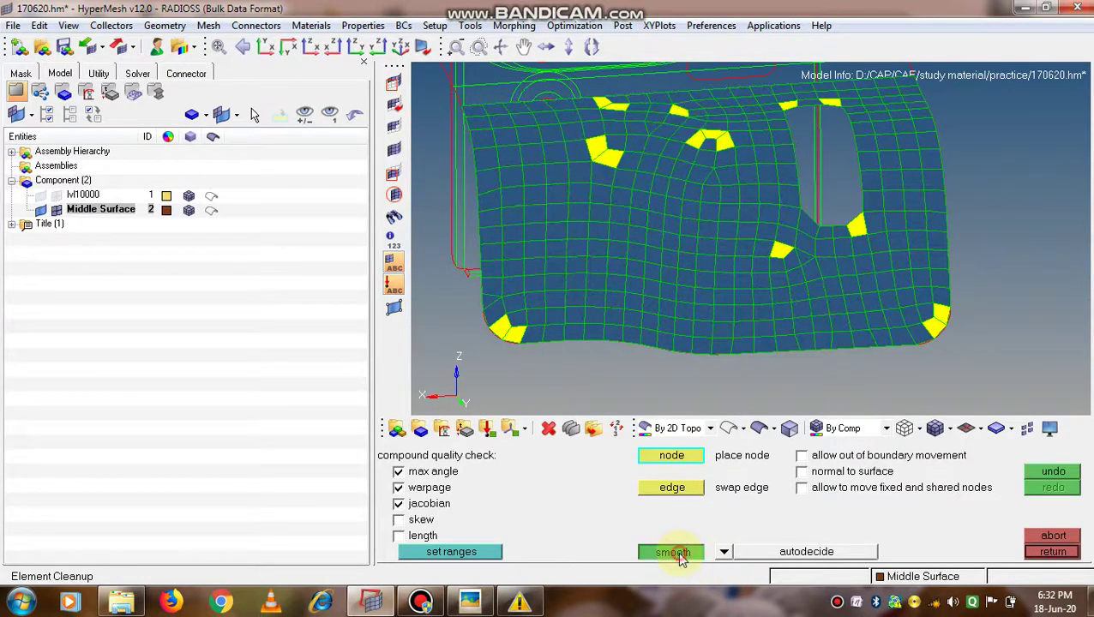
click(679, 554)
click(679, 552)
click(680, 556)
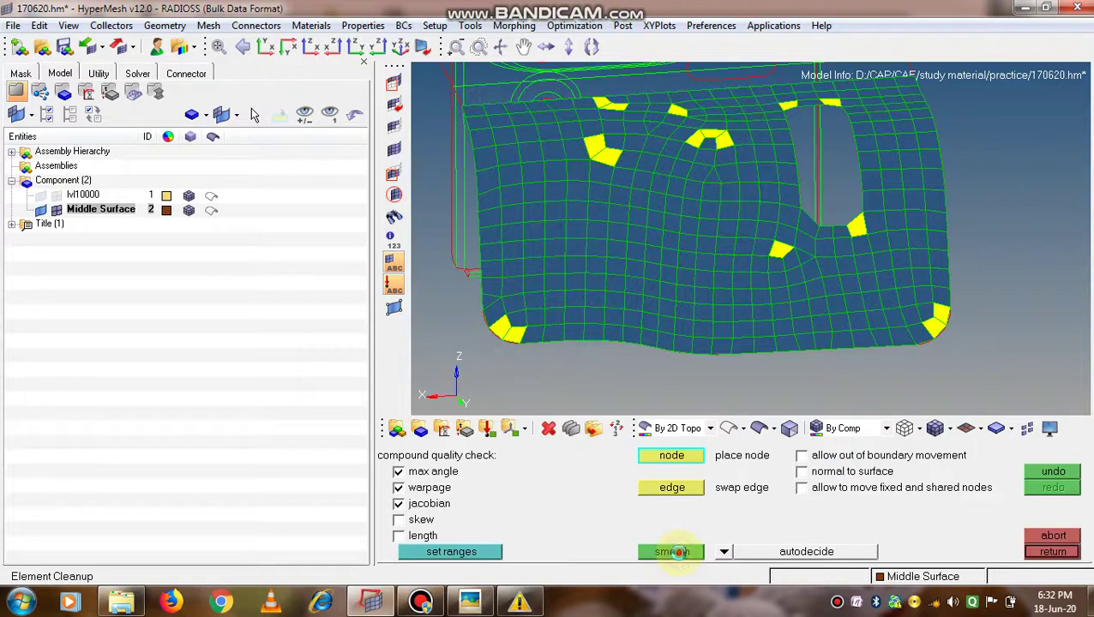
click(679, 554)
click(677, 551)
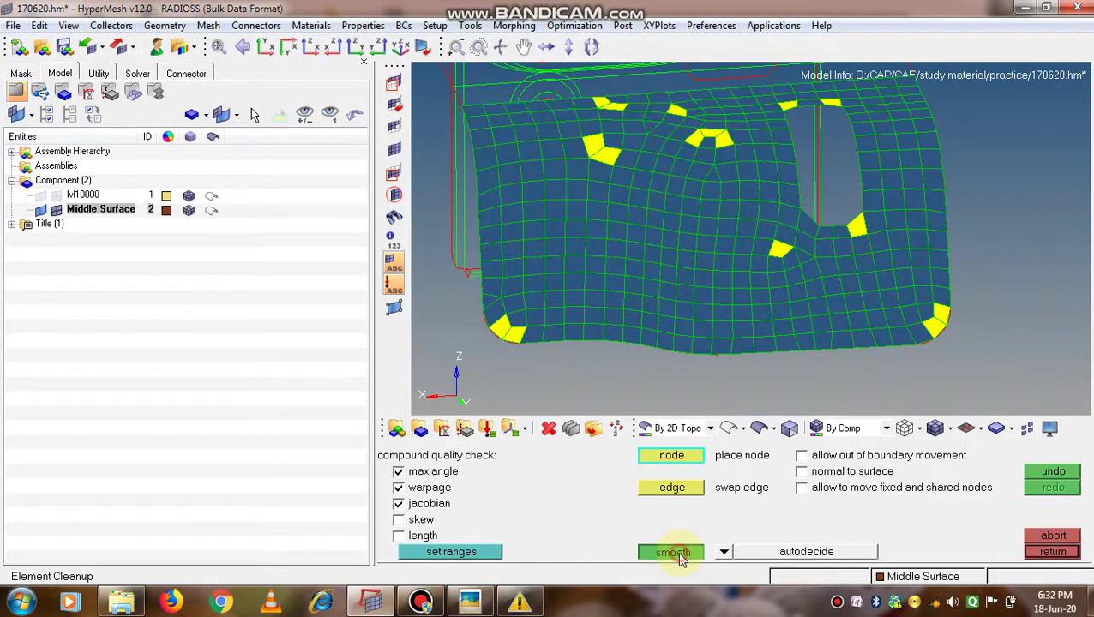
click(679, 554)
click(678, 553)
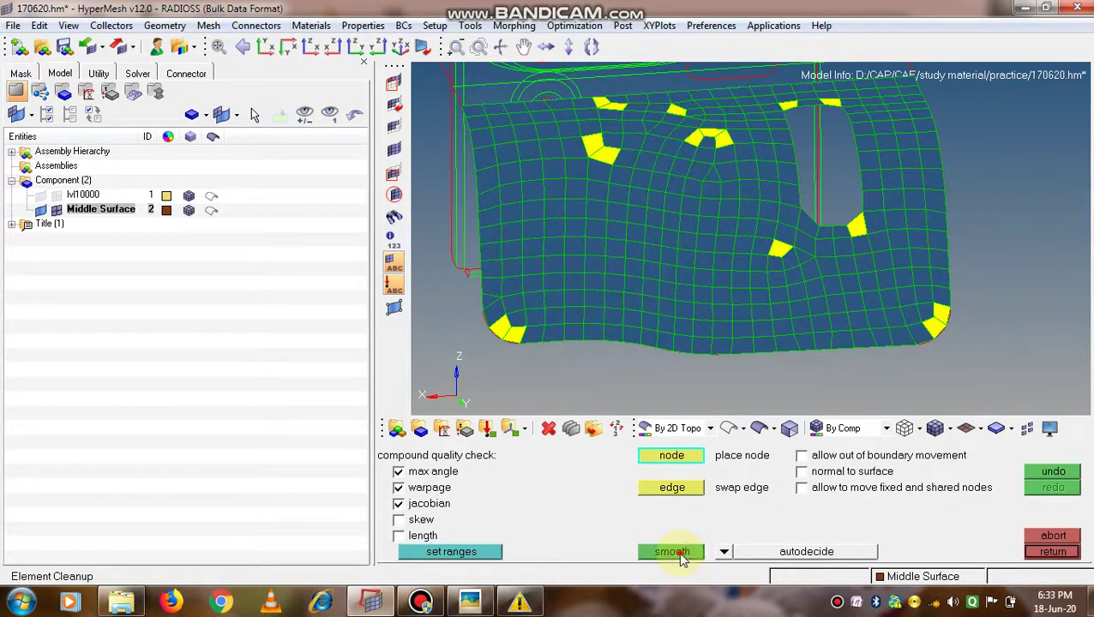
click(677, 554)
click(673, 551)
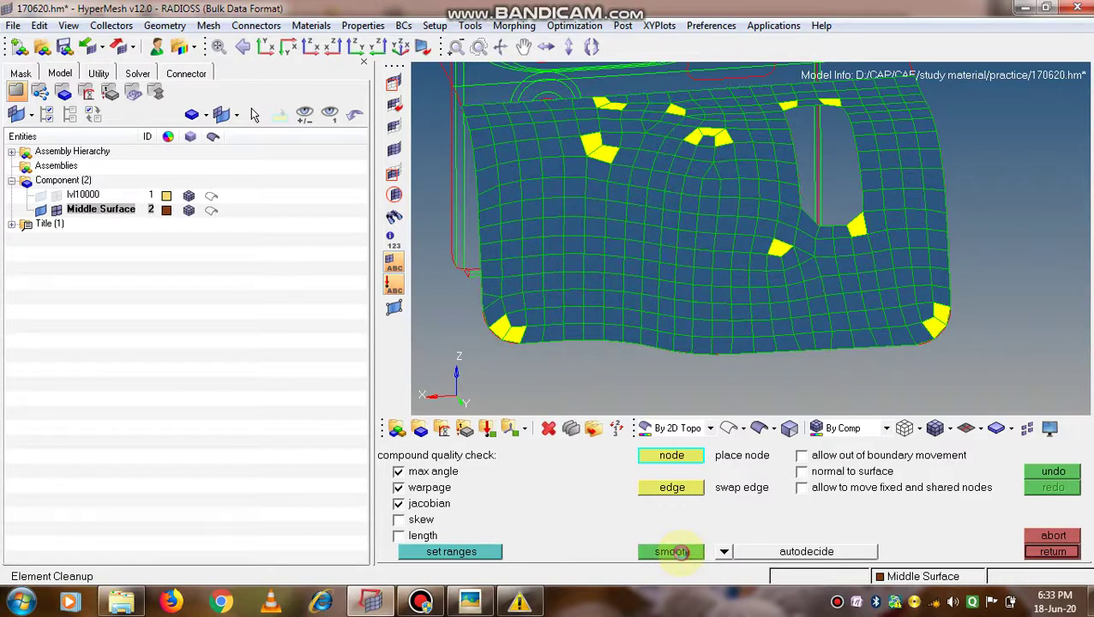
click(683, 555)
click(683, 554)
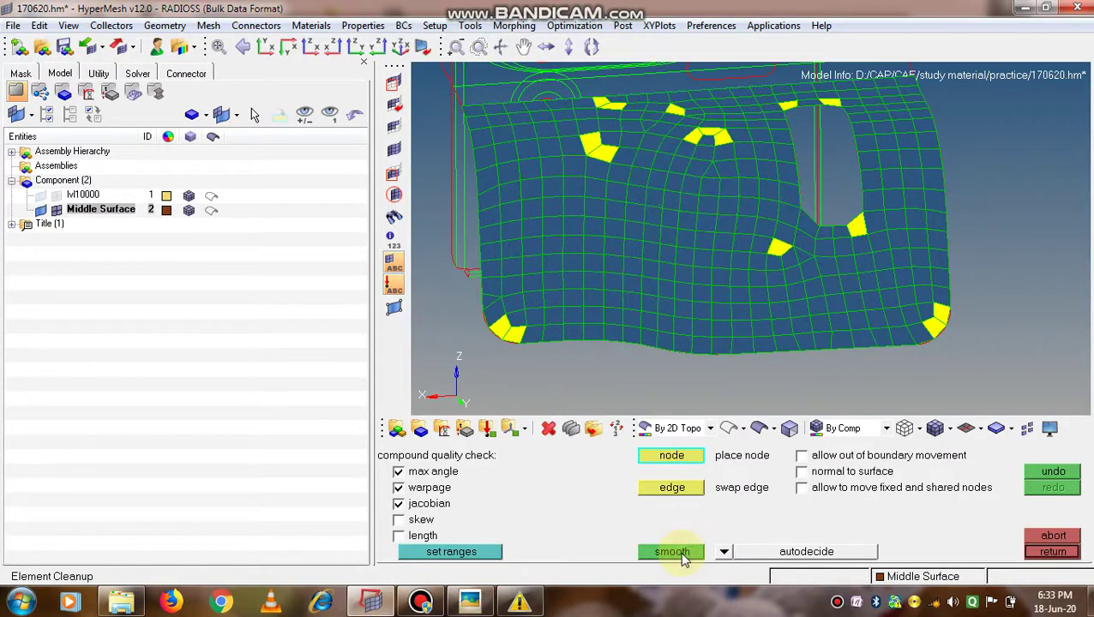
click(682, 554)
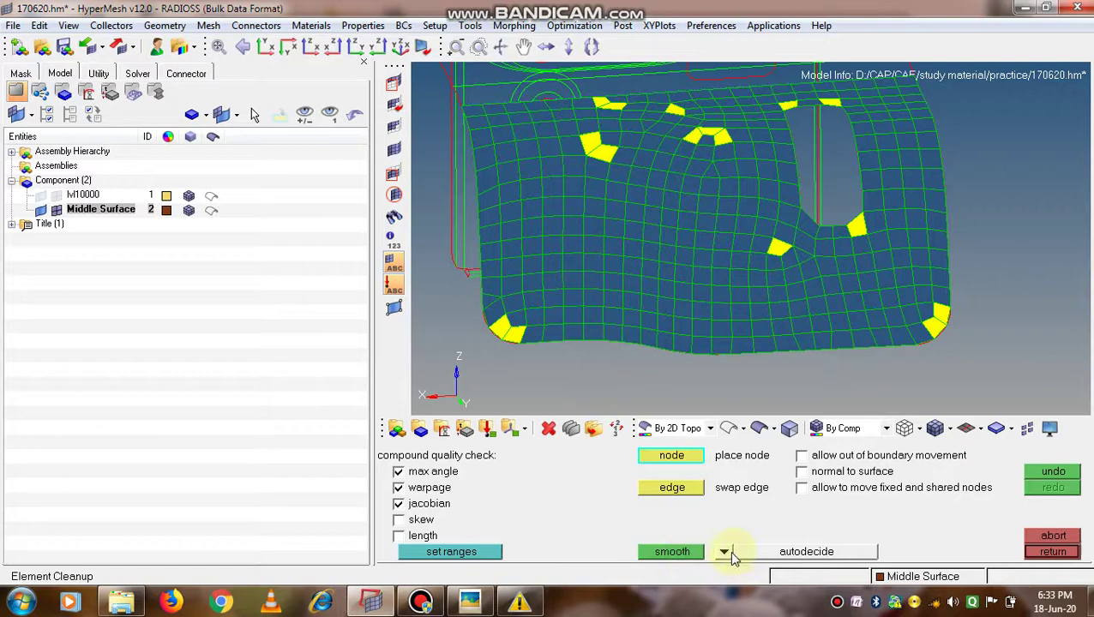
Choose the autodecide smoothing algorithm and smooth the mesh several more times
click(726, 553)
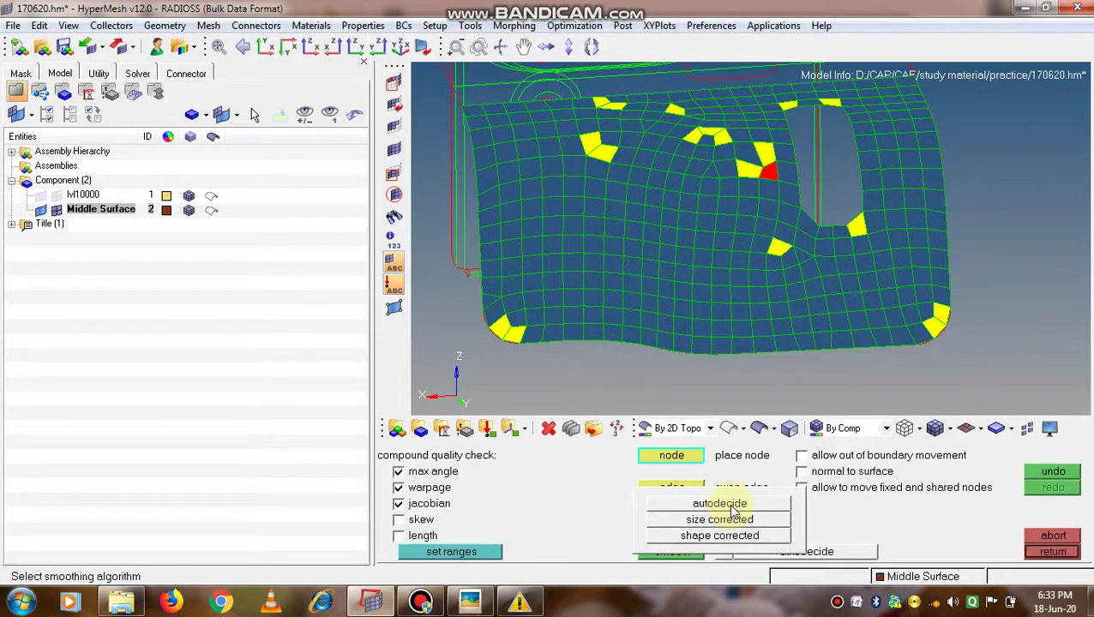
click(731, 507)
click(677, 553)
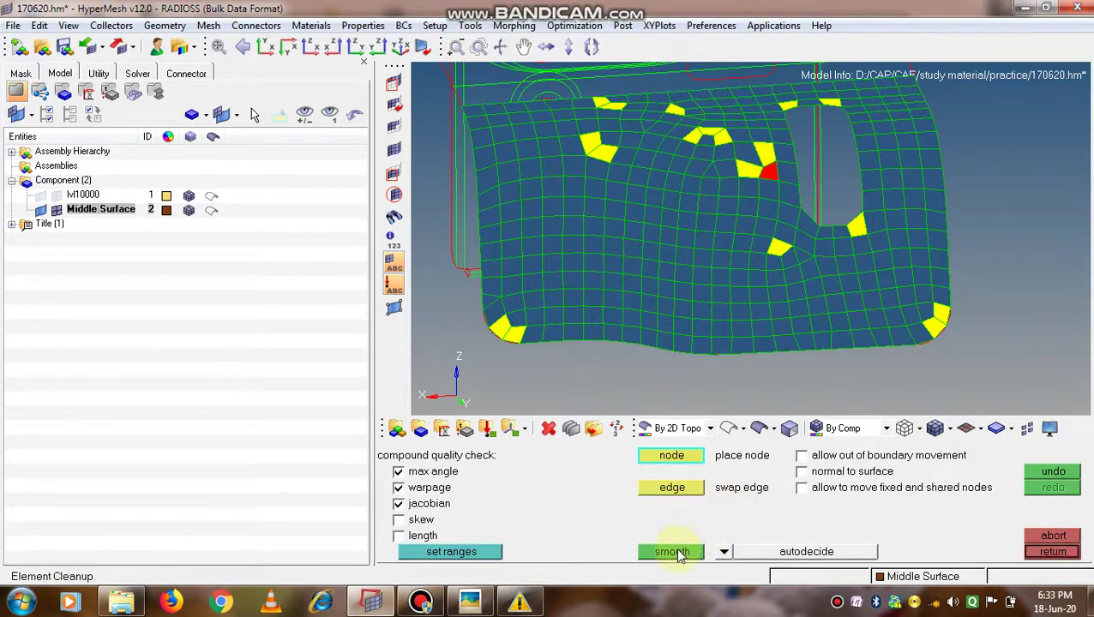
click(679, 554)
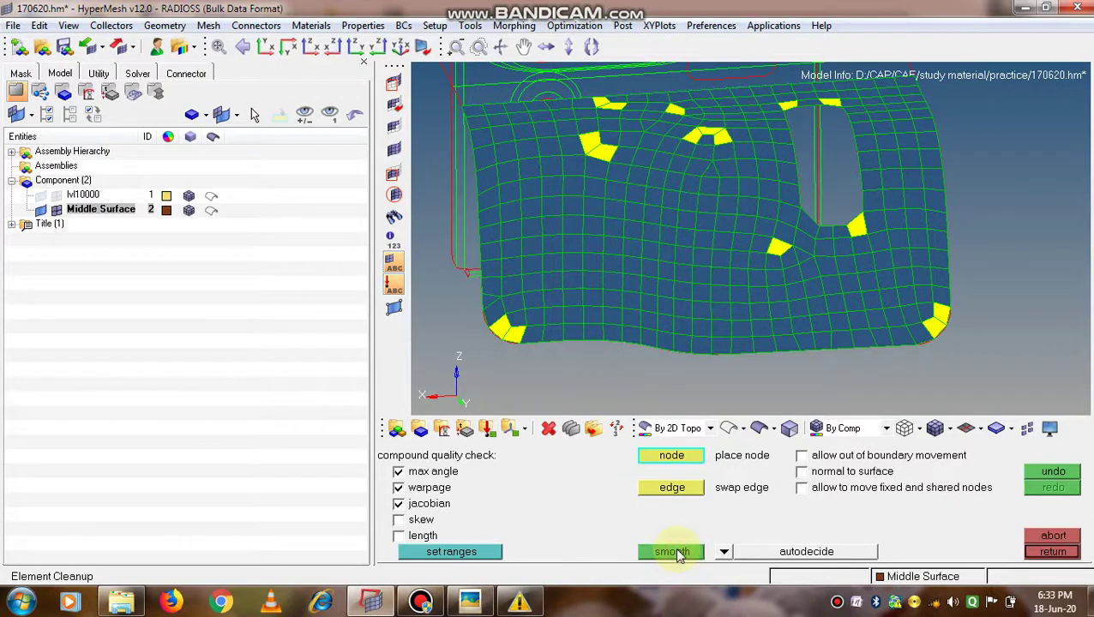
click(678, 553)
click(677, 553)
click(677, 553)
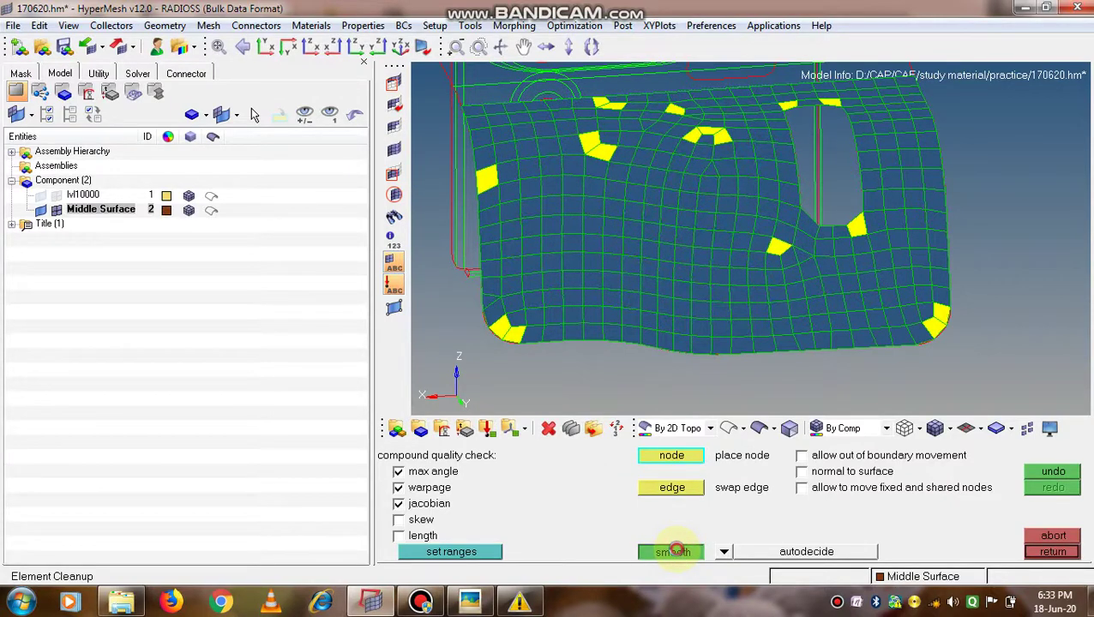
click(678, 553)
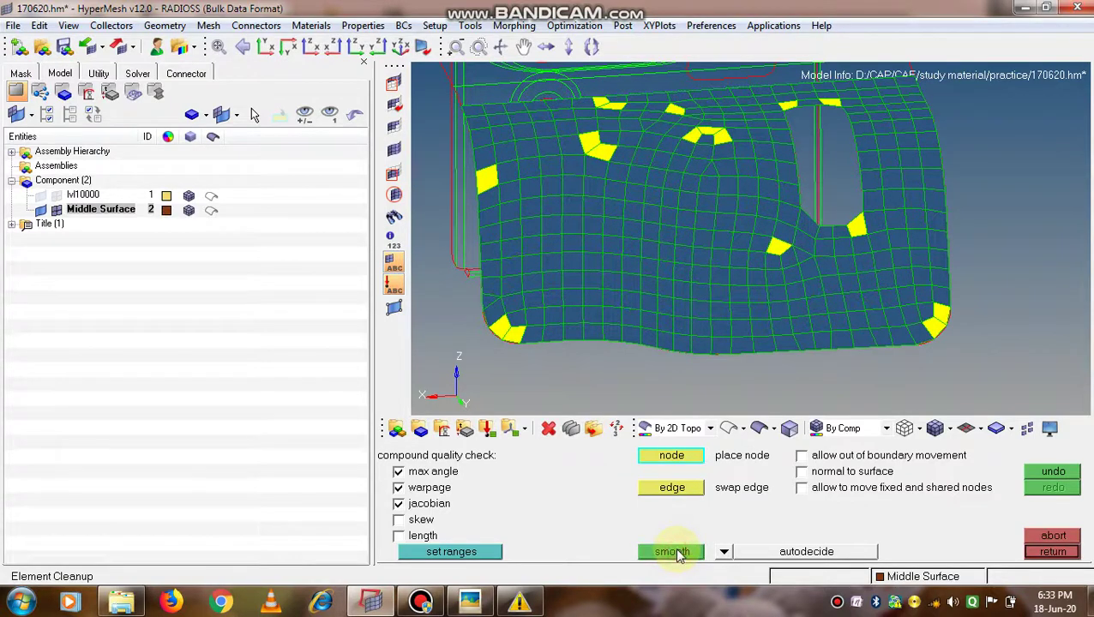
Finish the element cleanup and save the model to its existing file
click(1060, 553)
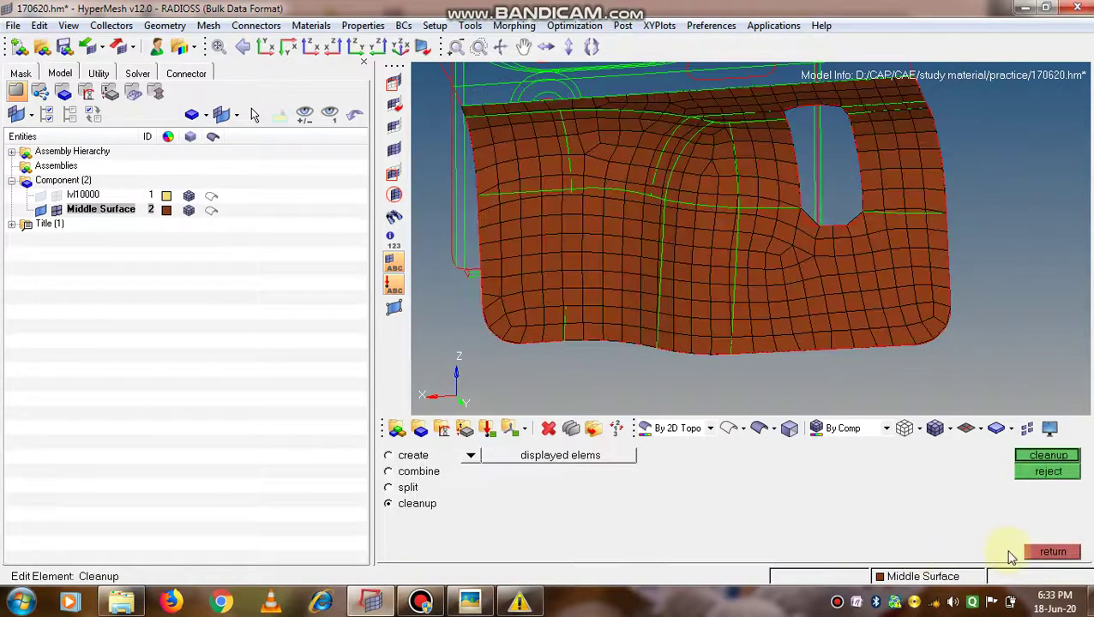
click(1042, 549)
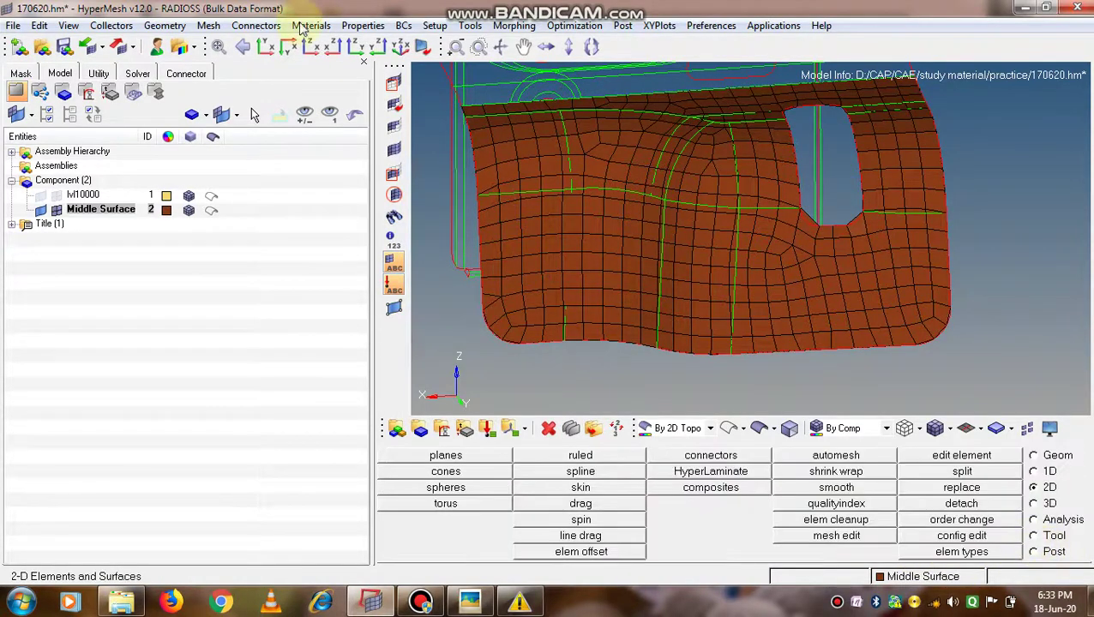
click(13, 25)
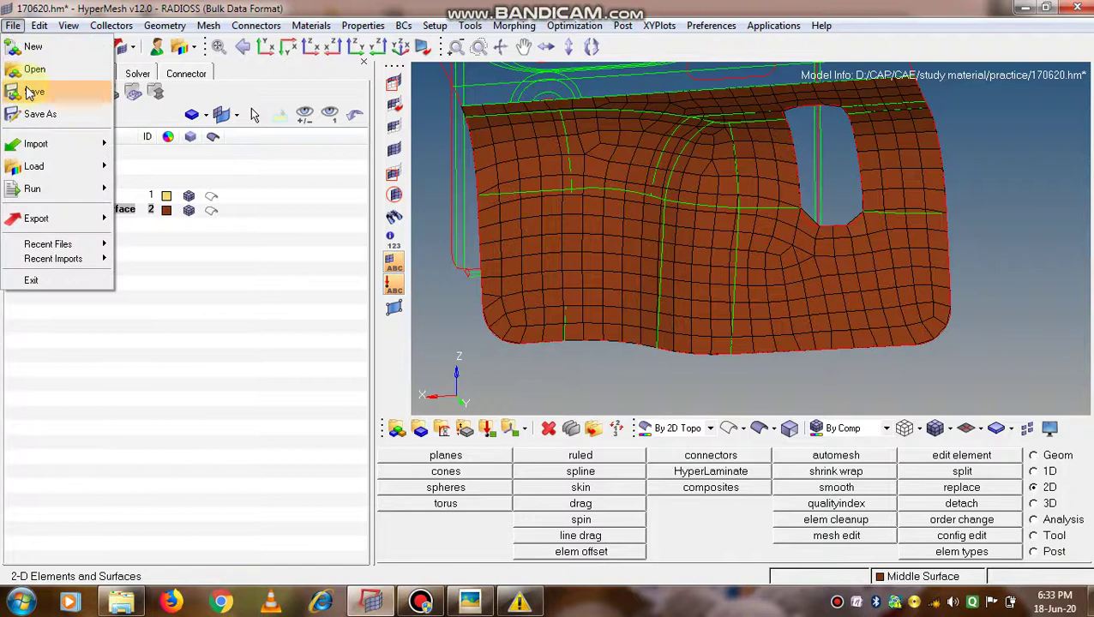
click(34, 92)
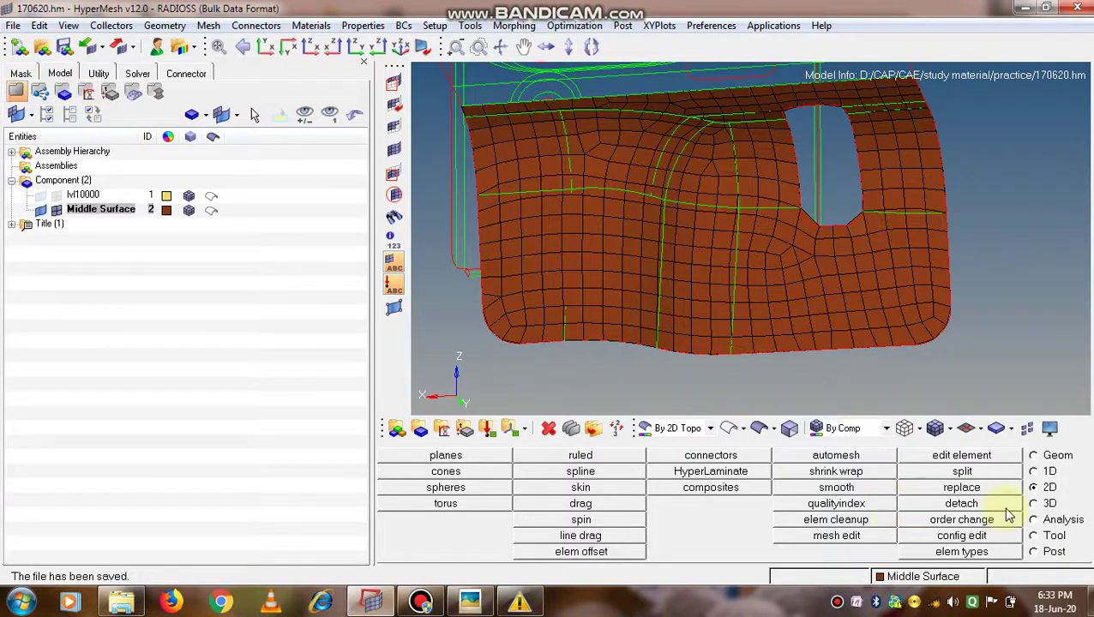
Check the element quality of the Middle Surface mesh with the quality index tool
click(835, 504)
ctrl+drag(842, 378, 731, 330)
scroll(728, 325, up, 2)
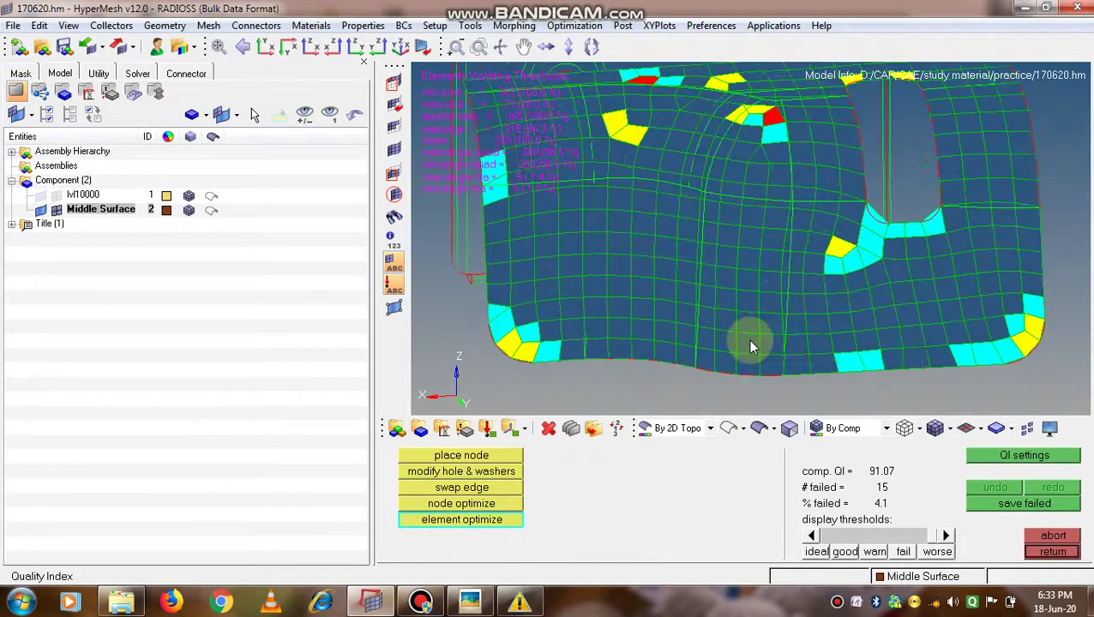
scroll(748, 346, down, 1)
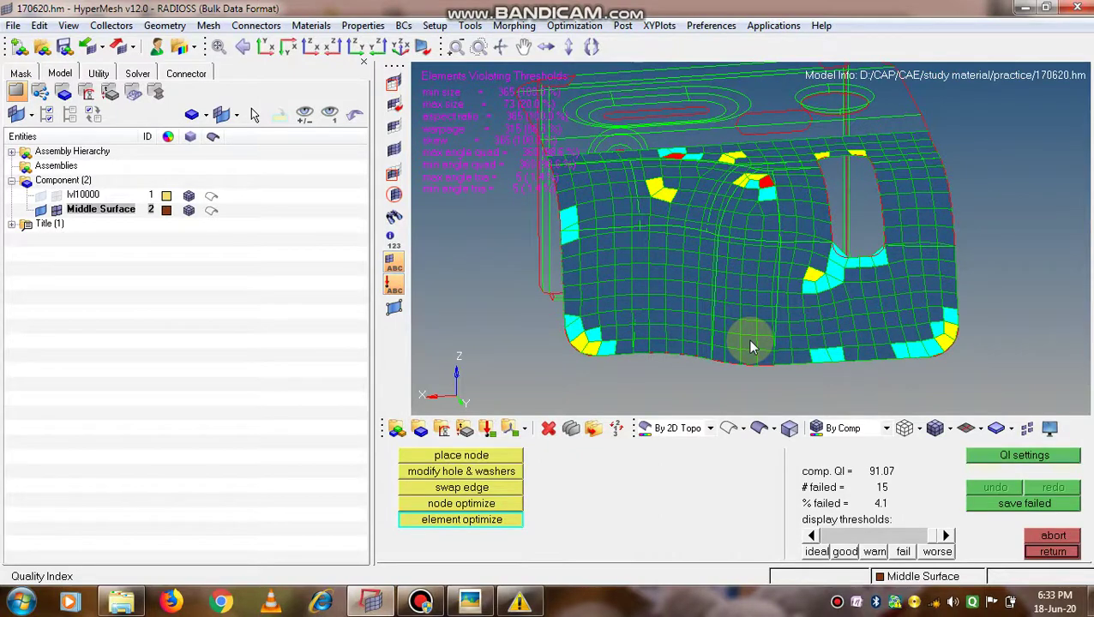
ctrl+right_drag(747, 339, 816, 330)
scroll(816, 330, up, 1)
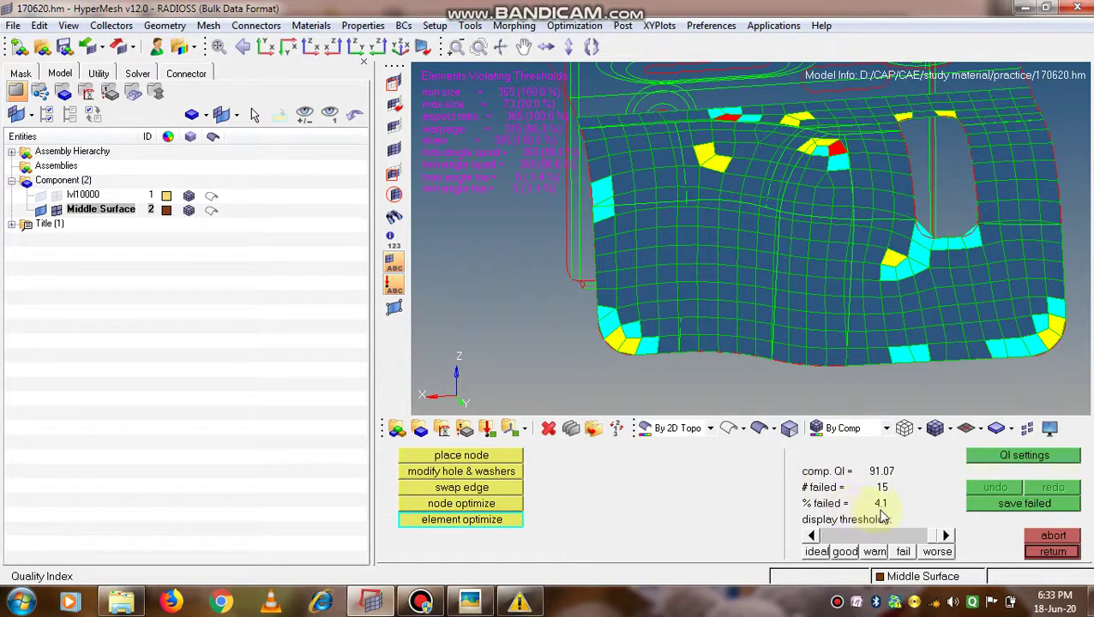
Use element optimize on the flagged elements along the lower edge and around the rounded lower corner nearest the slot
click(489, 524)
click(486, 523)
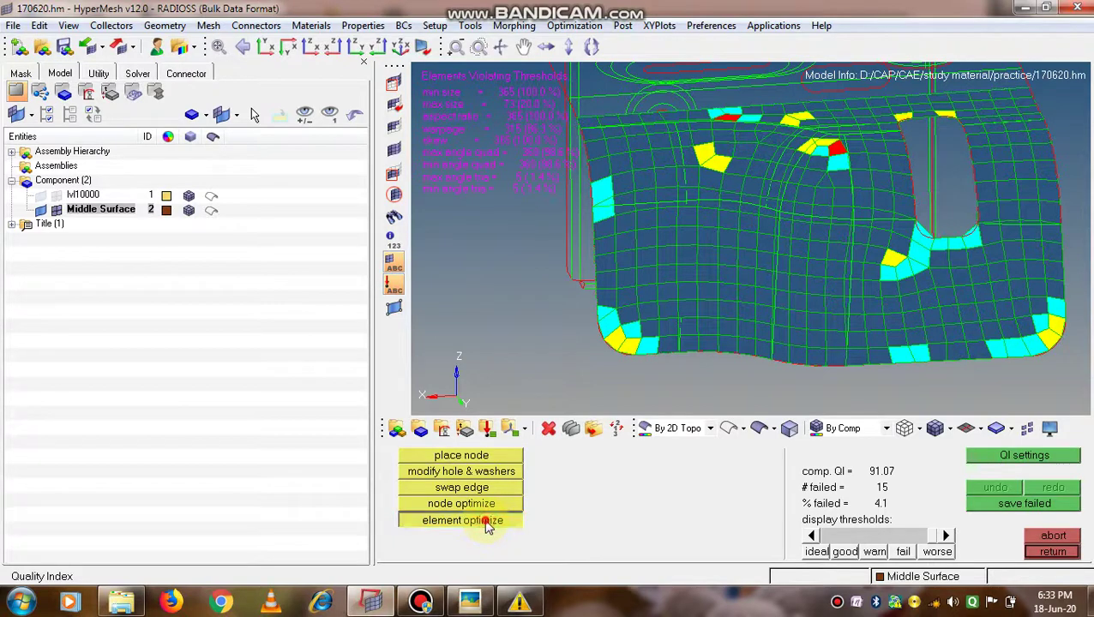
click(902, 353)
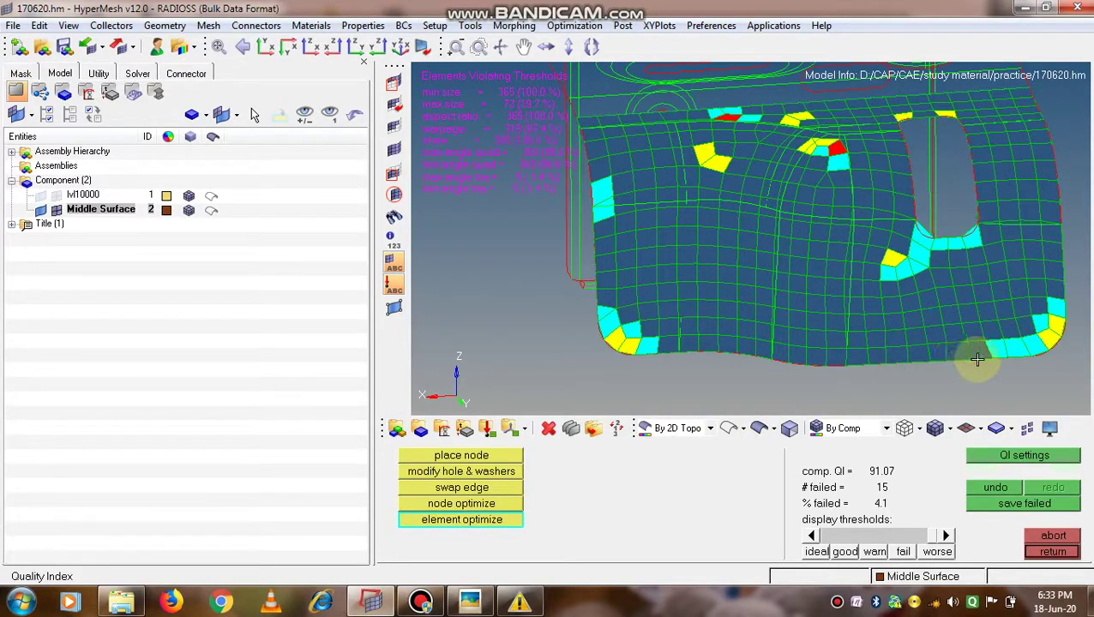
click(1001, 348)
click(1024, 346)
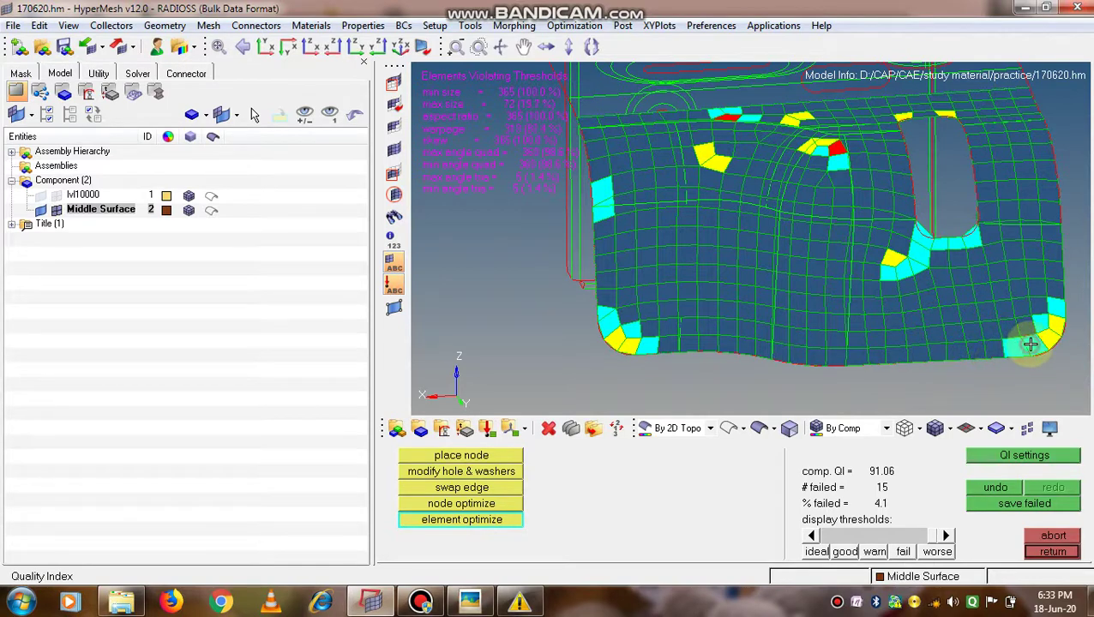
click(1063, 324)
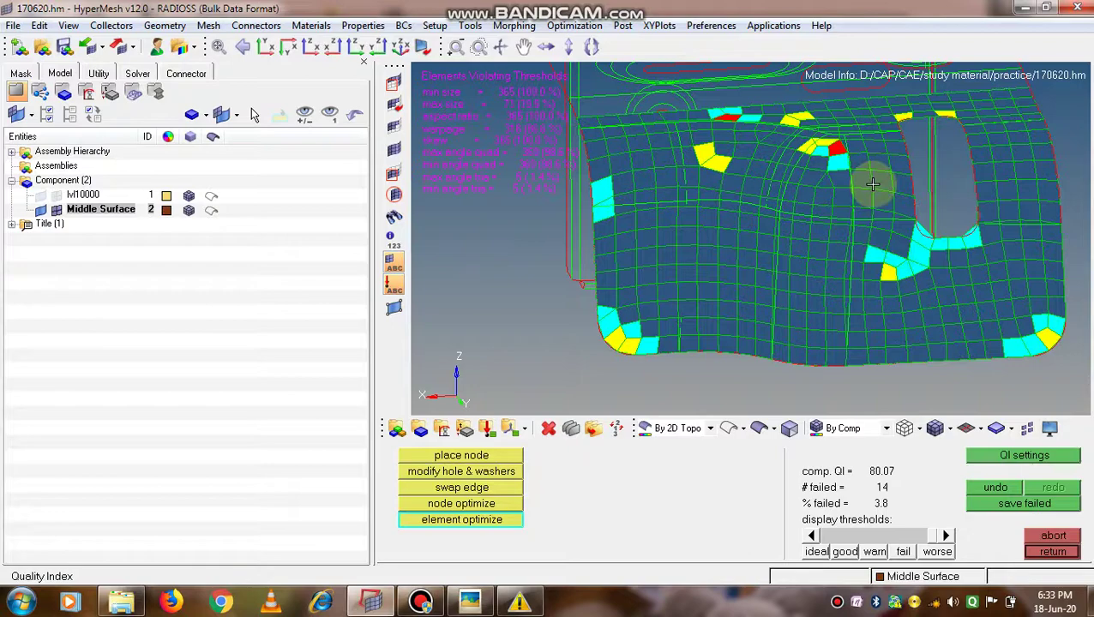
Use element optimize on the failed and warning elements in the curved area near the upper edge, beside the slot
scroll(858, 138, up, 3)
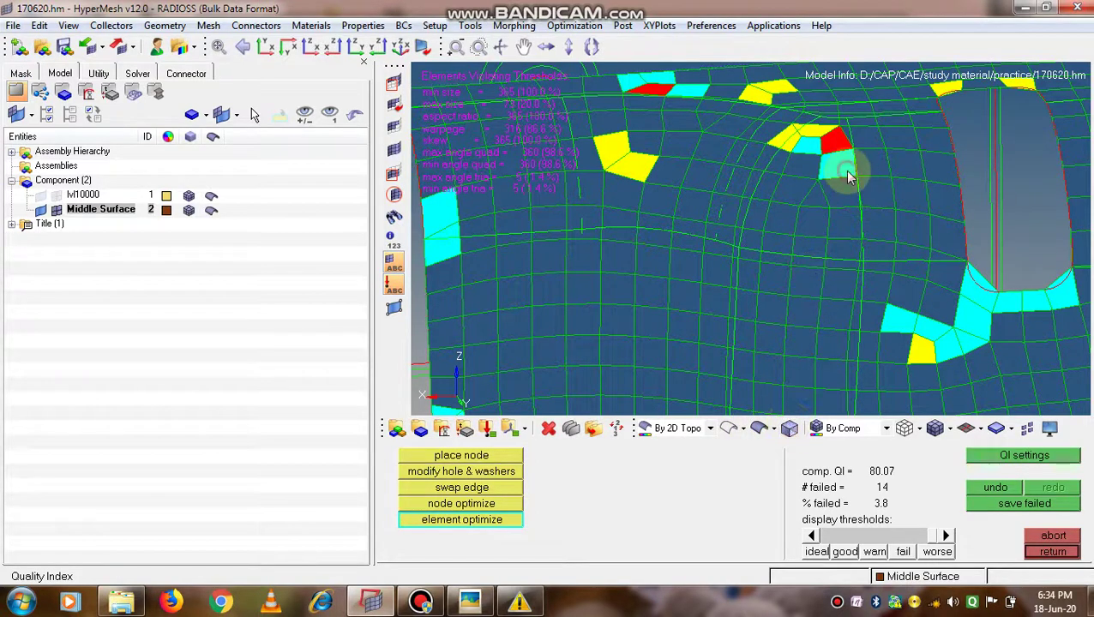
click(835, 140)
click(800, 139)
click(792, 148)
click(781, 184)
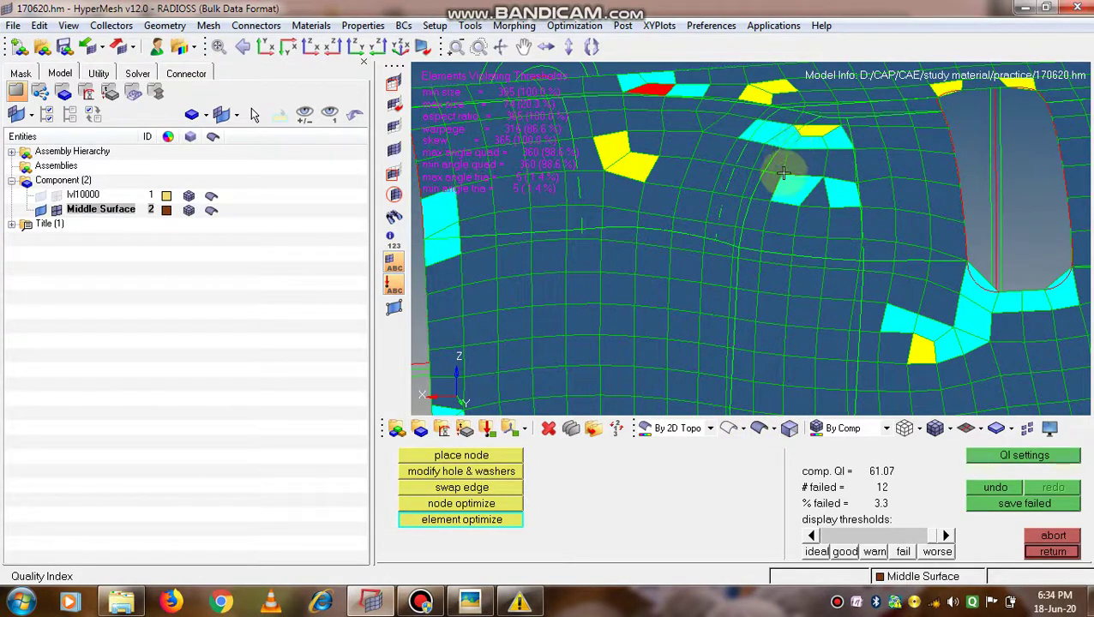
Use element optimize on the remaining flagged elements in the curved area beside the slot and the failed ones along the upper edge
click(771, 215)
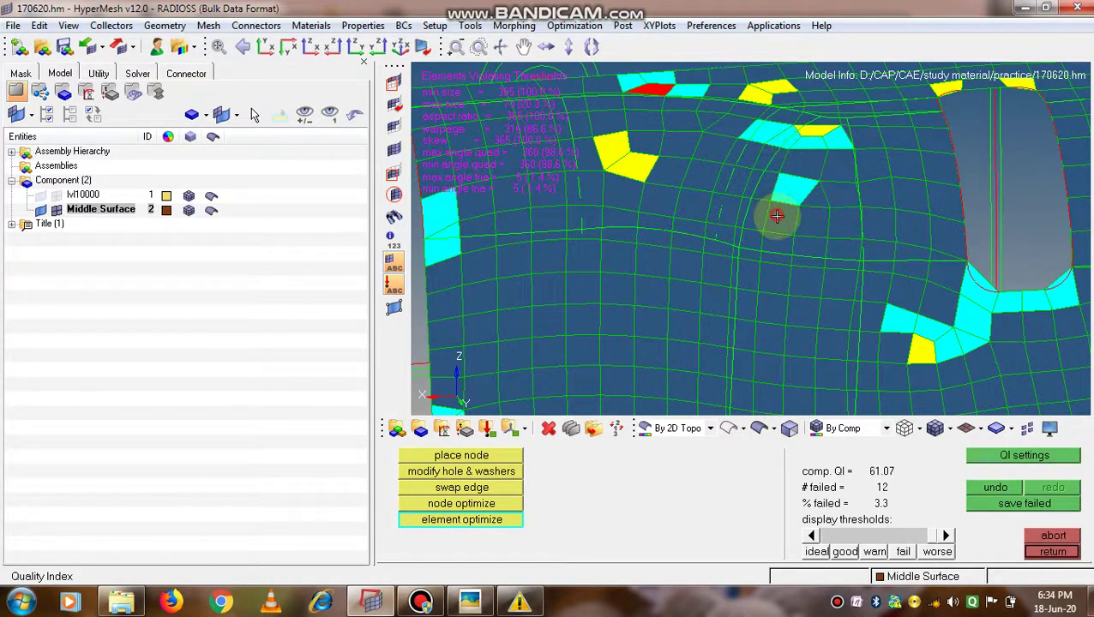
click(814, 128)
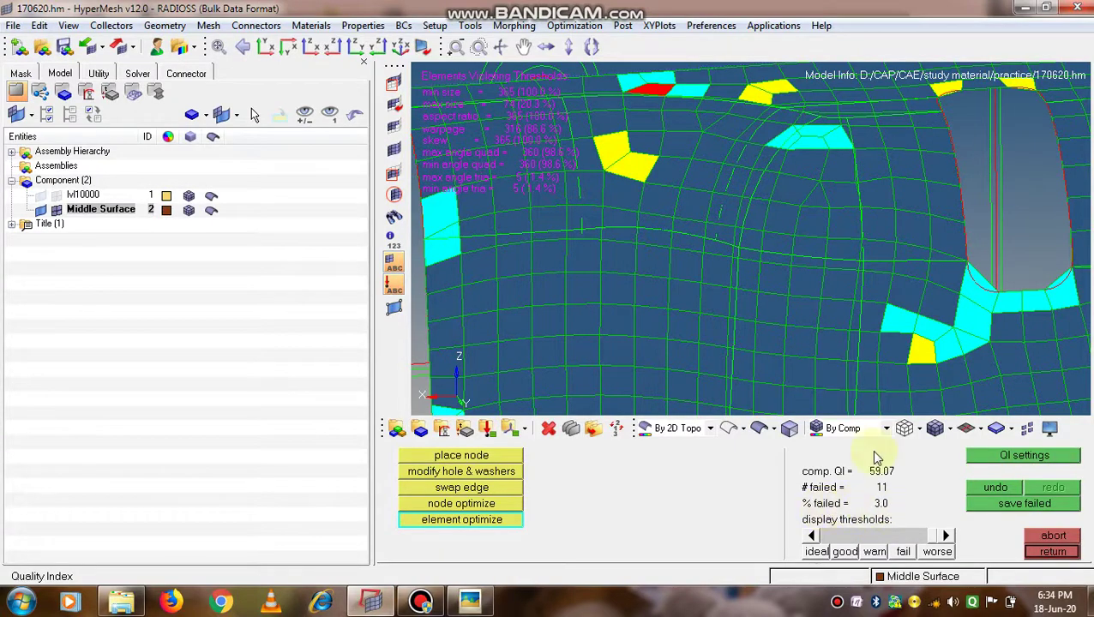
scroll(792, 276, down, 3)
scroll(708, 161, up, 3)
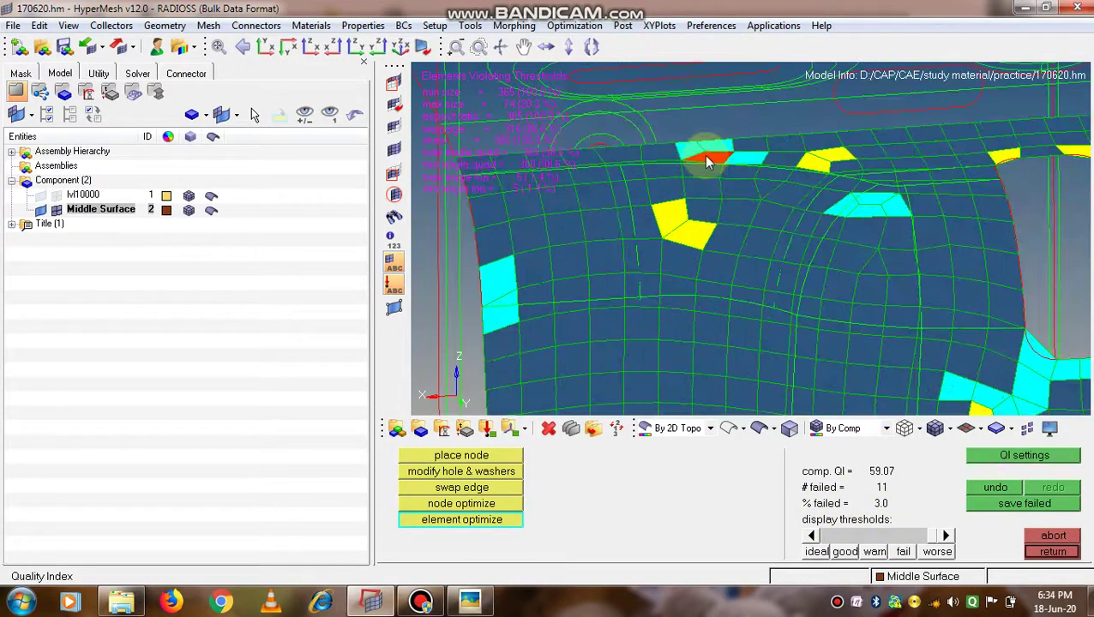
click(708, 161)
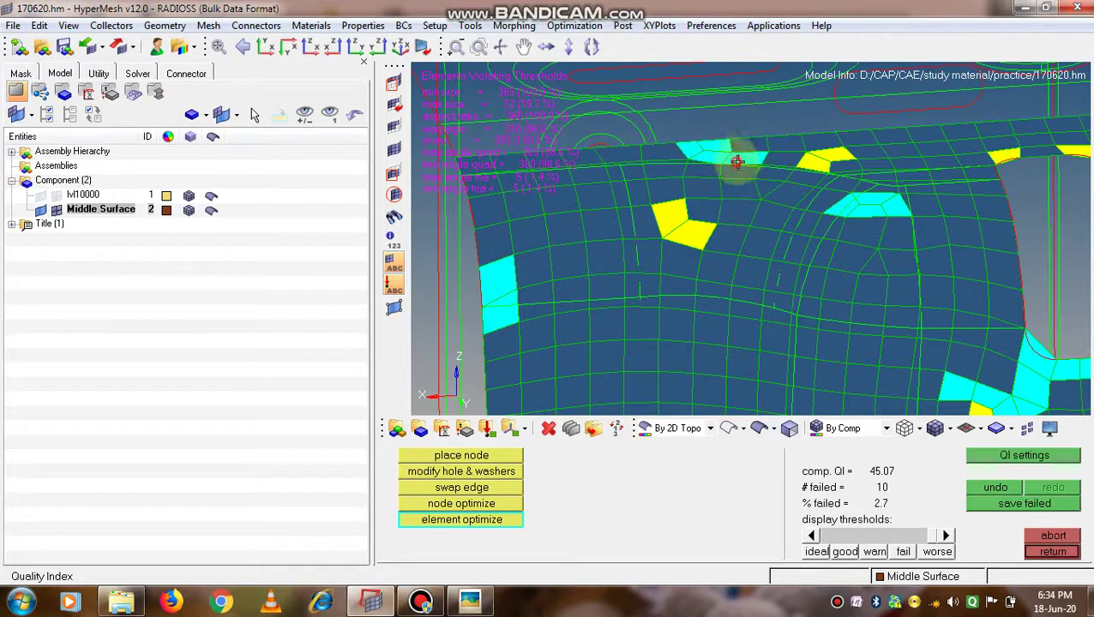
click(742, 162)
click(810, 166)
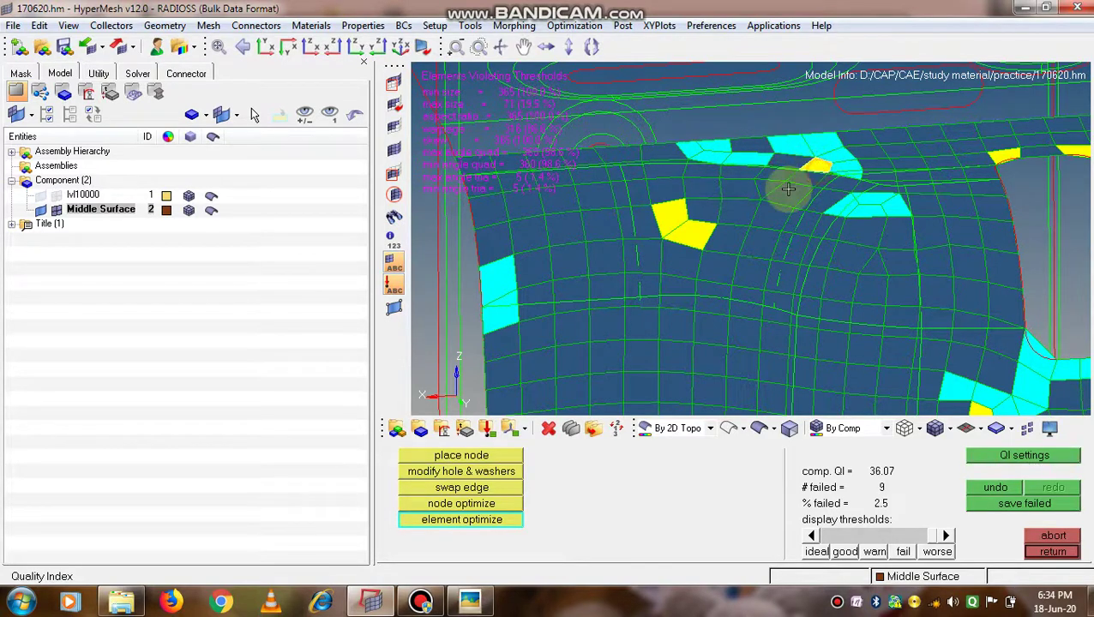
Use element optimize on the isolated failed elements below the upper edge and the warning elements on the side edge farthest from the slot
click(673, 232)
click(677, 240)
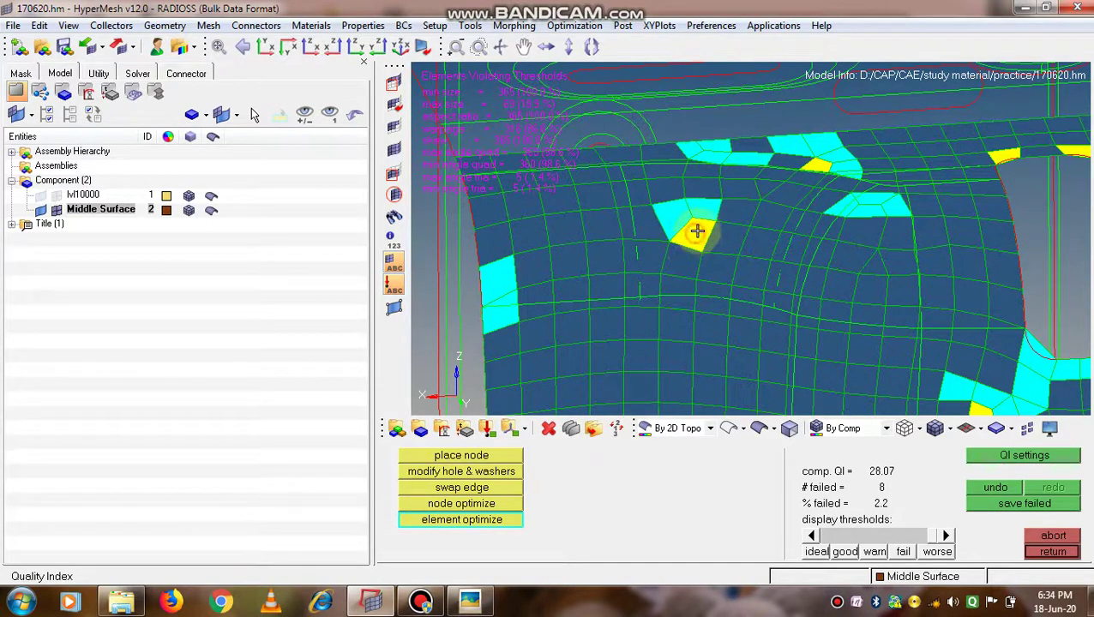
click(499, 309)
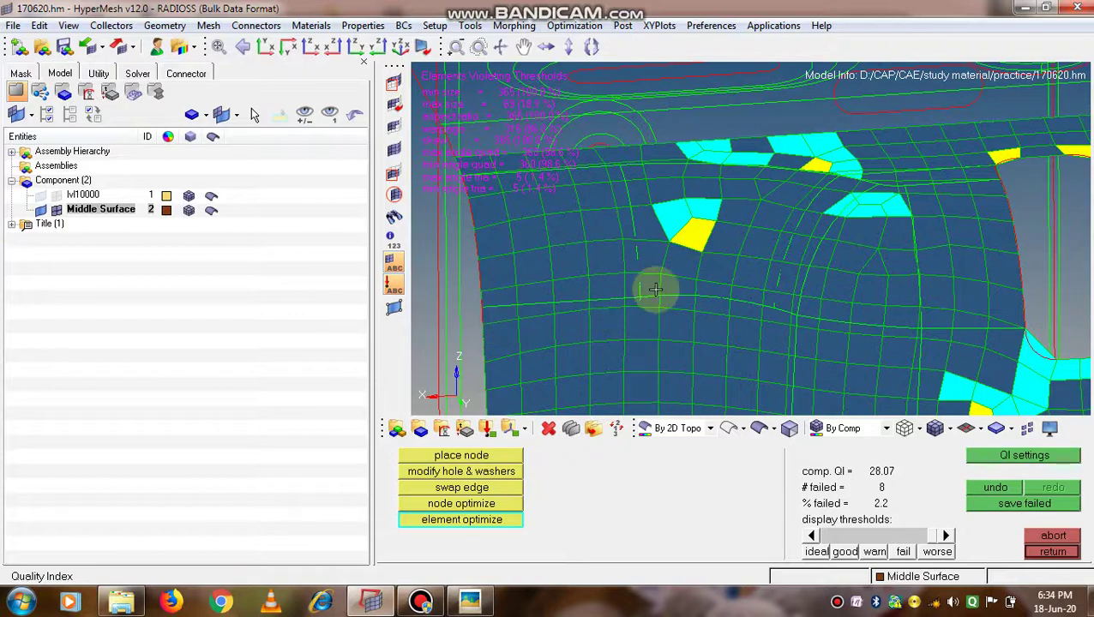
Use element optimize on the failed elements and their neighbours along the upper end of the slot
scroll(772, 309, down, 4)
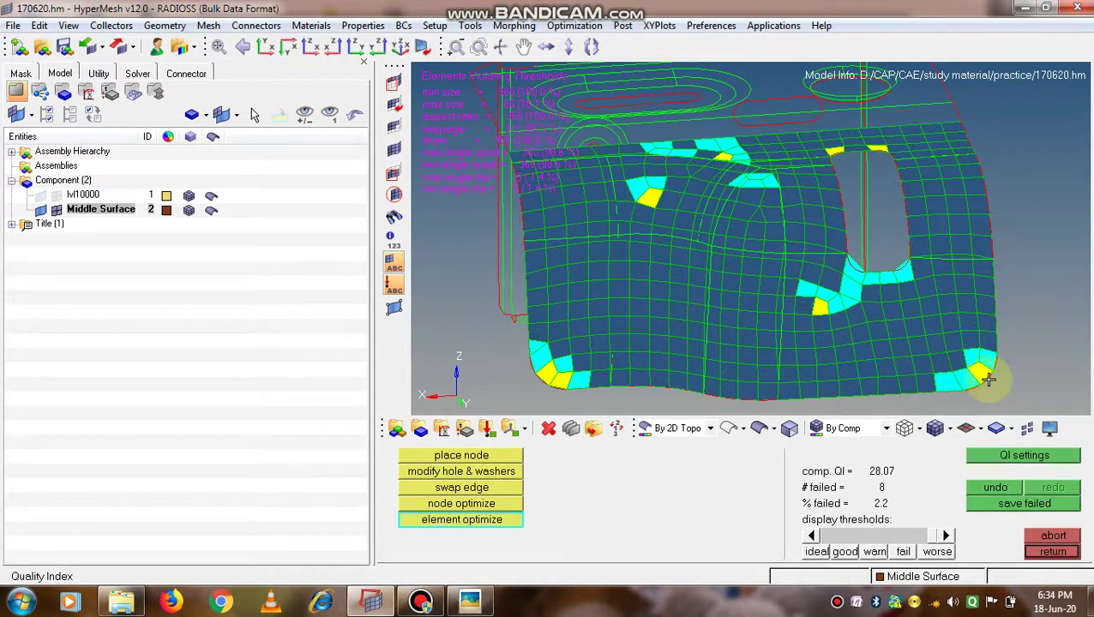
scroll(906, 201, up, 4)
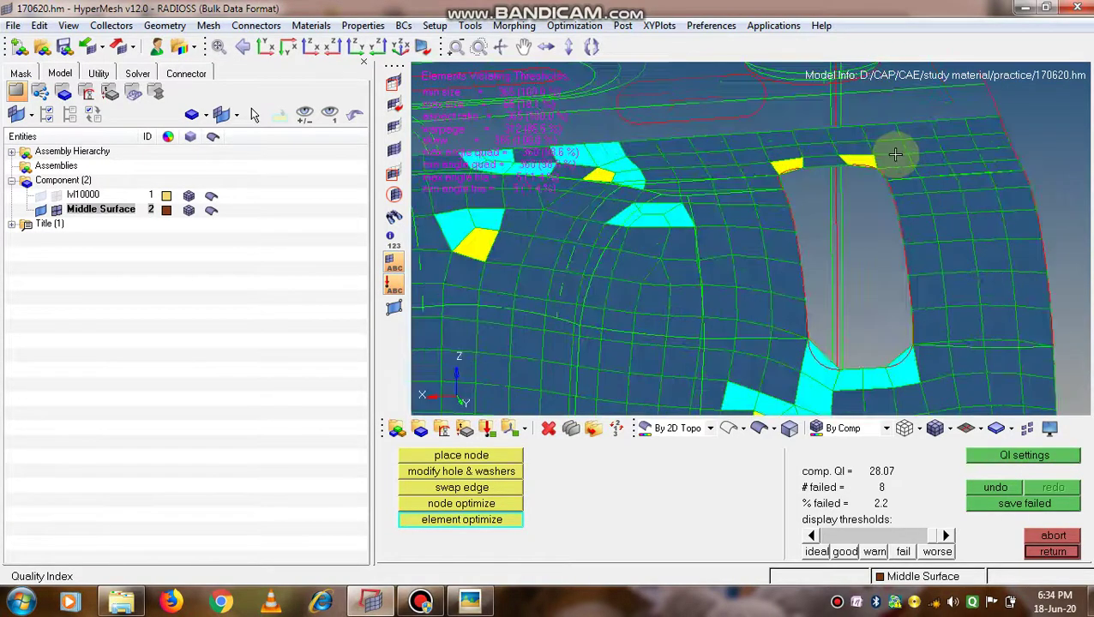
click(728, 160)
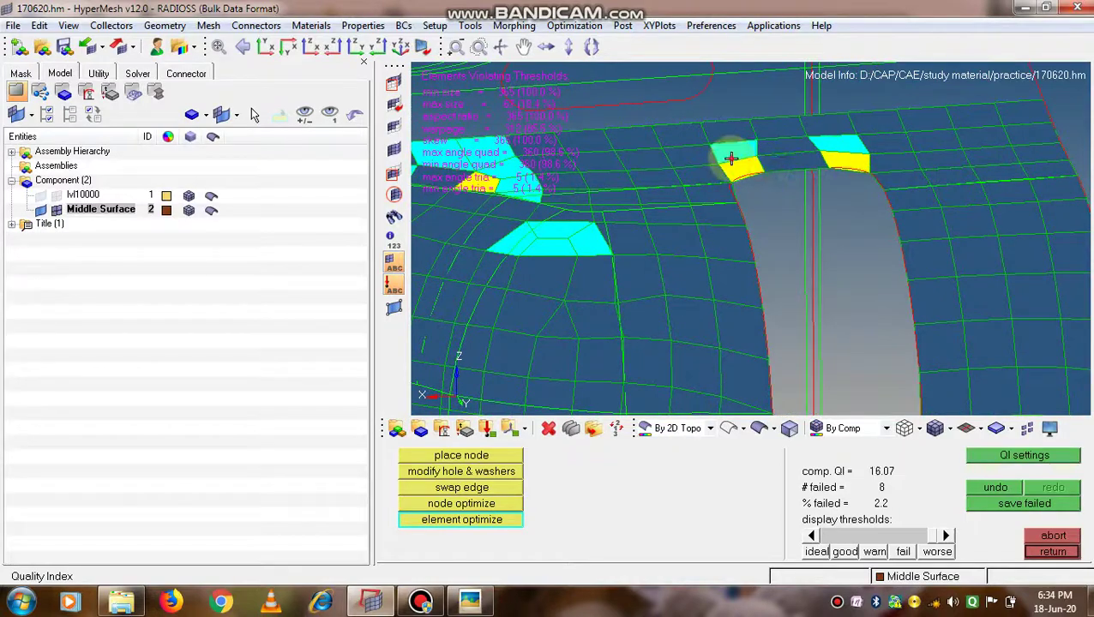
click(757, 148)
click(823, 159)
click(867, 162)
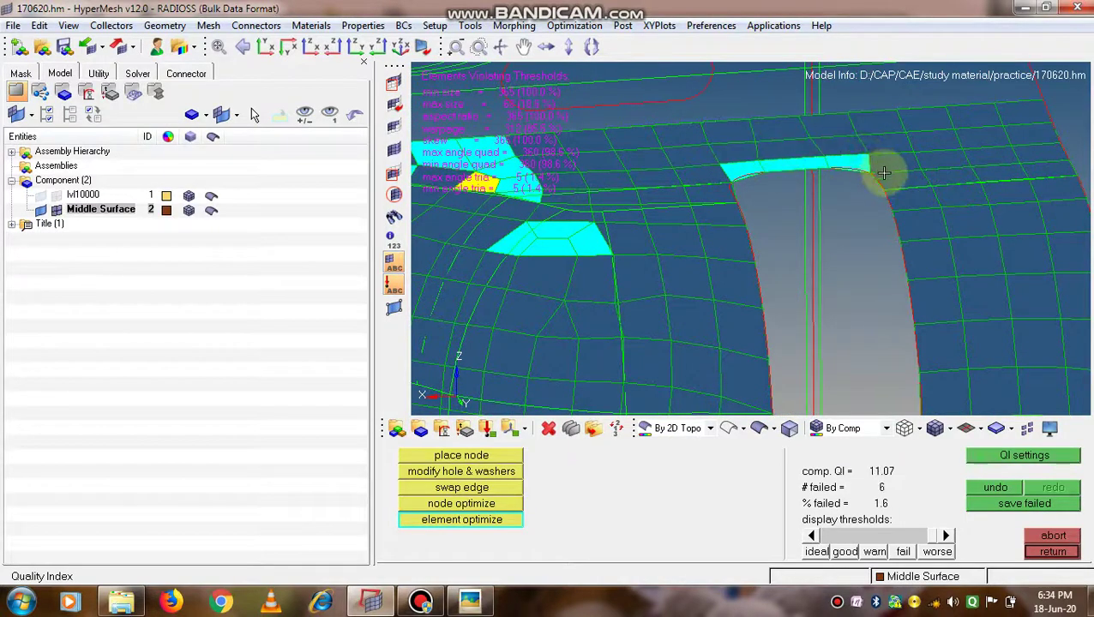
Use element optimize on the failed elements around the rounded lower corner farthest from the slot
scroll(781, 276, down, 4)
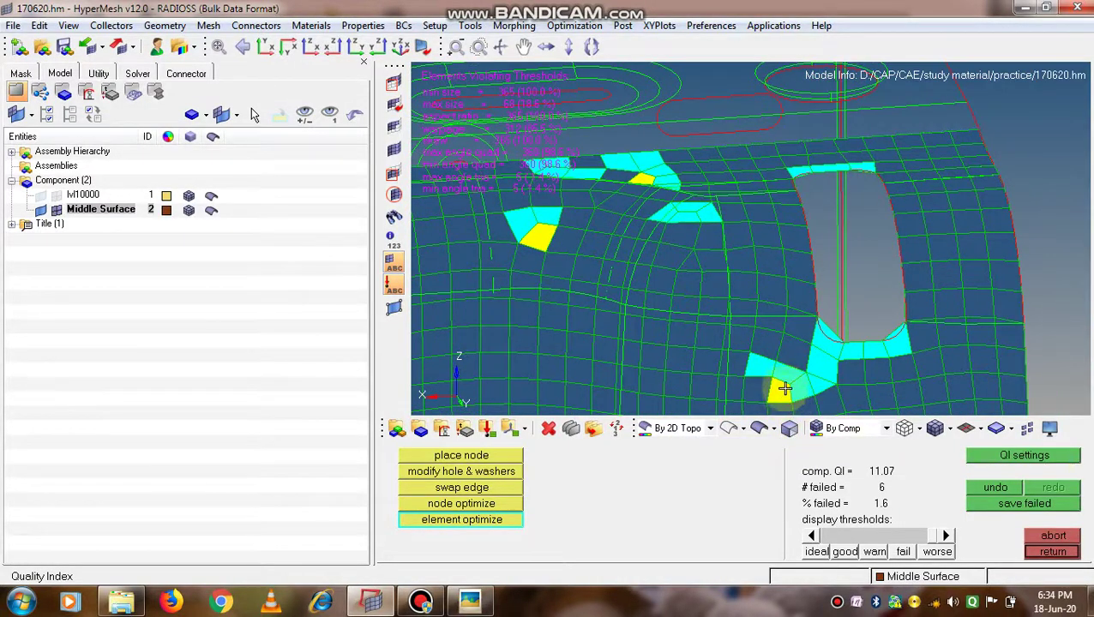
scroll(785, 388, down, 3)
ctrl+right_drag(729, 371, 731, 287)
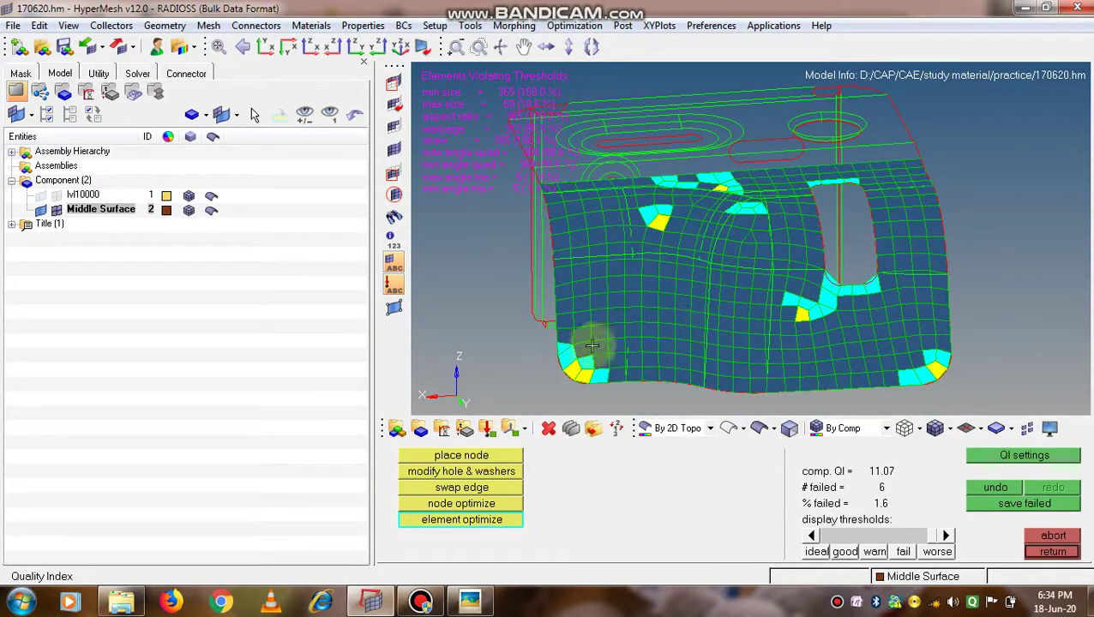
click(573, 366)
click(574, 373)
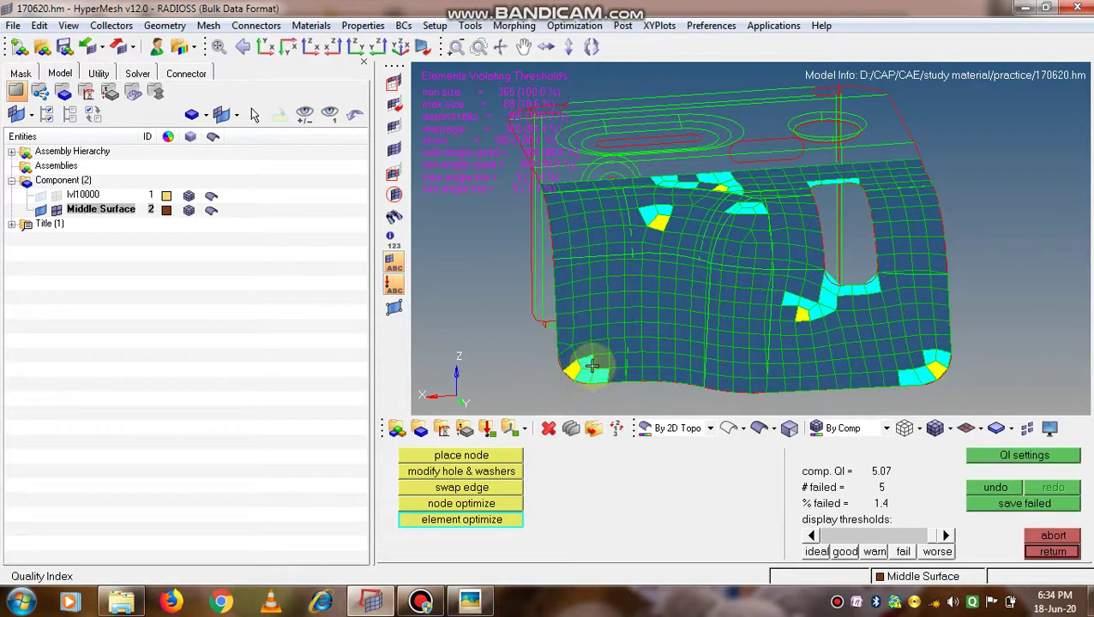
scroll(594, 363, up, 2)
ctrl+right_drag(624, 322, 632, 311)
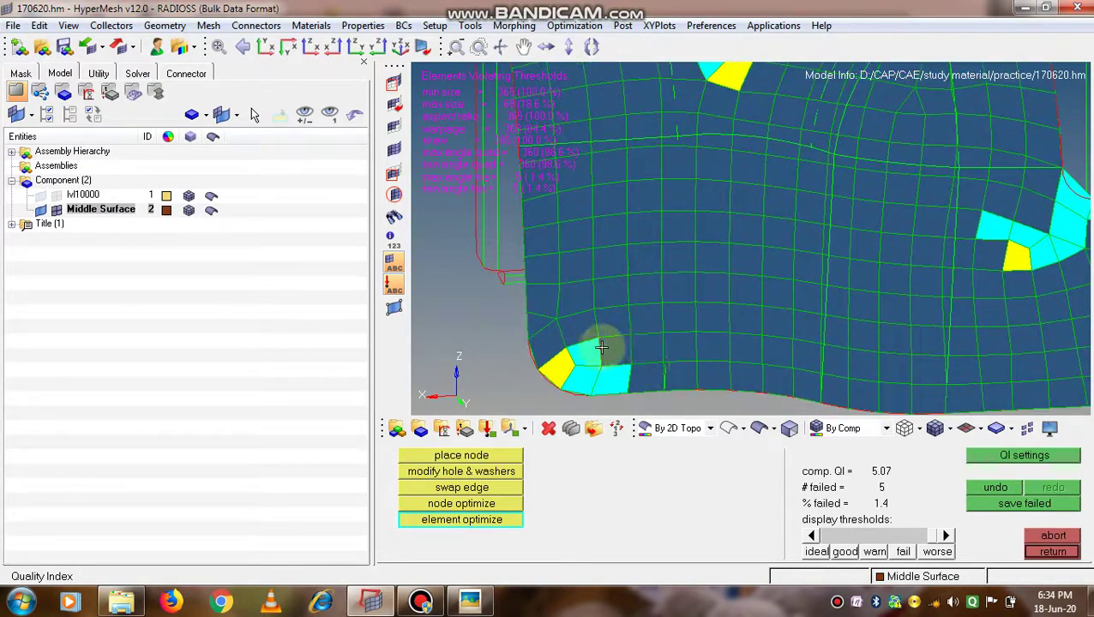
click(555, 370)
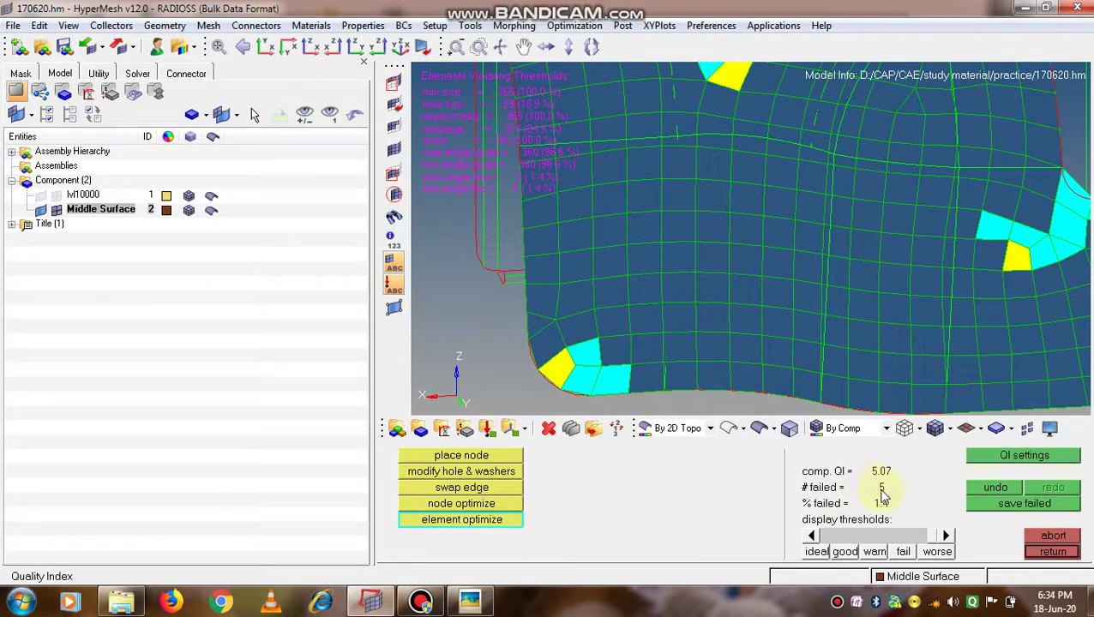
Try element optimize on the flagged elements at the lower end of the slot and on the failed element just below it
scroll(831, 295, down, 3)
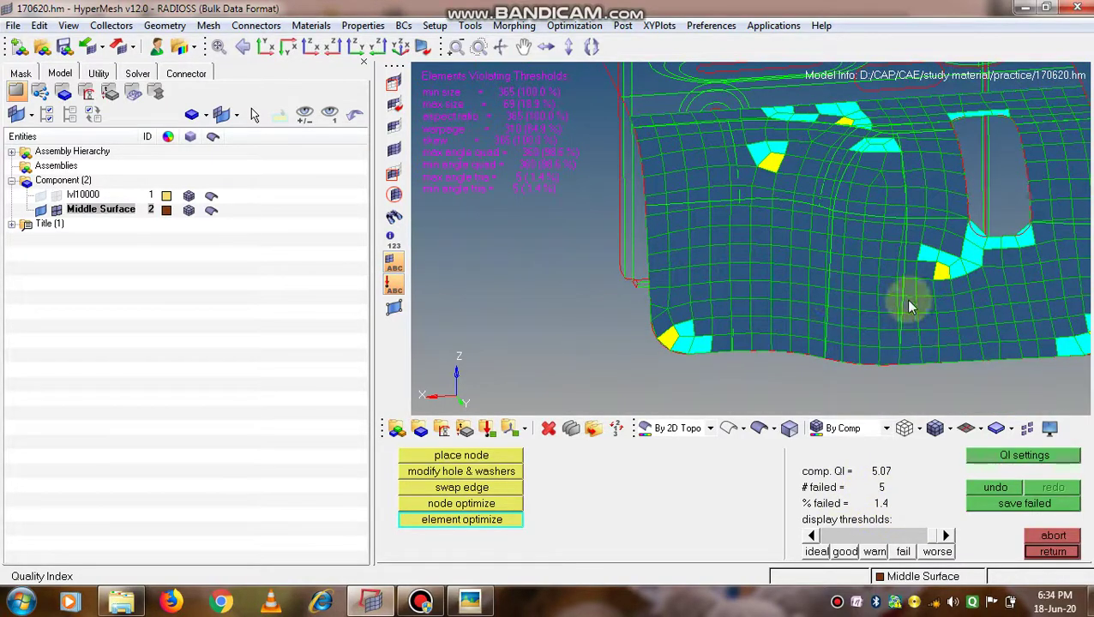
ctrl+scroll(817, 355, down, 1)
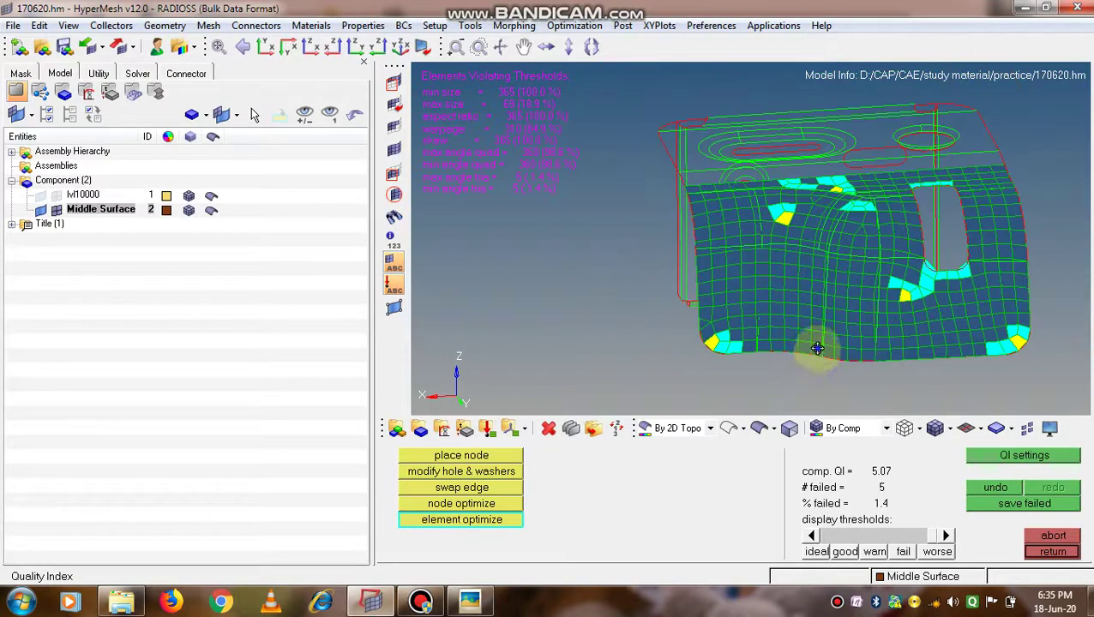
ctrl+right_drag(817, 351, 737, 324)
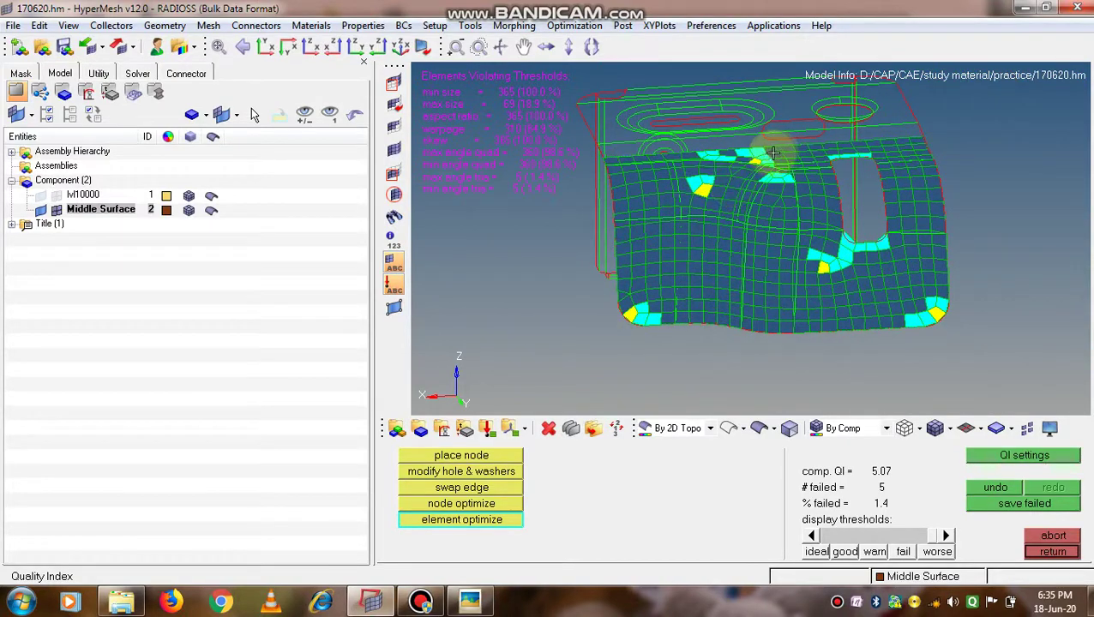
scroll(917, 305, up, 2)
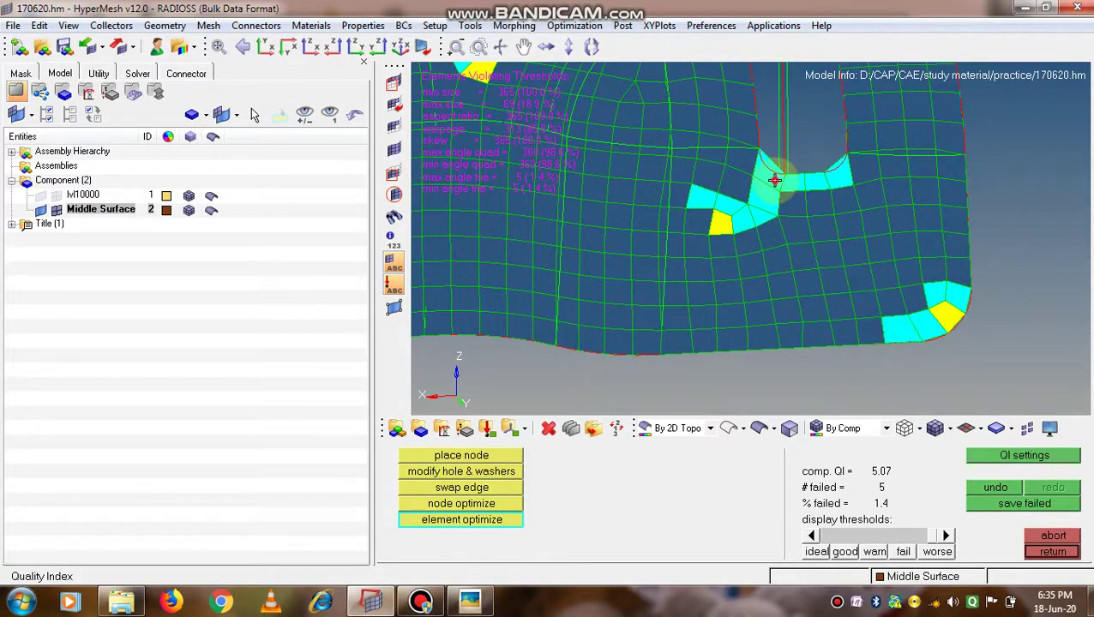
click(838, 177)
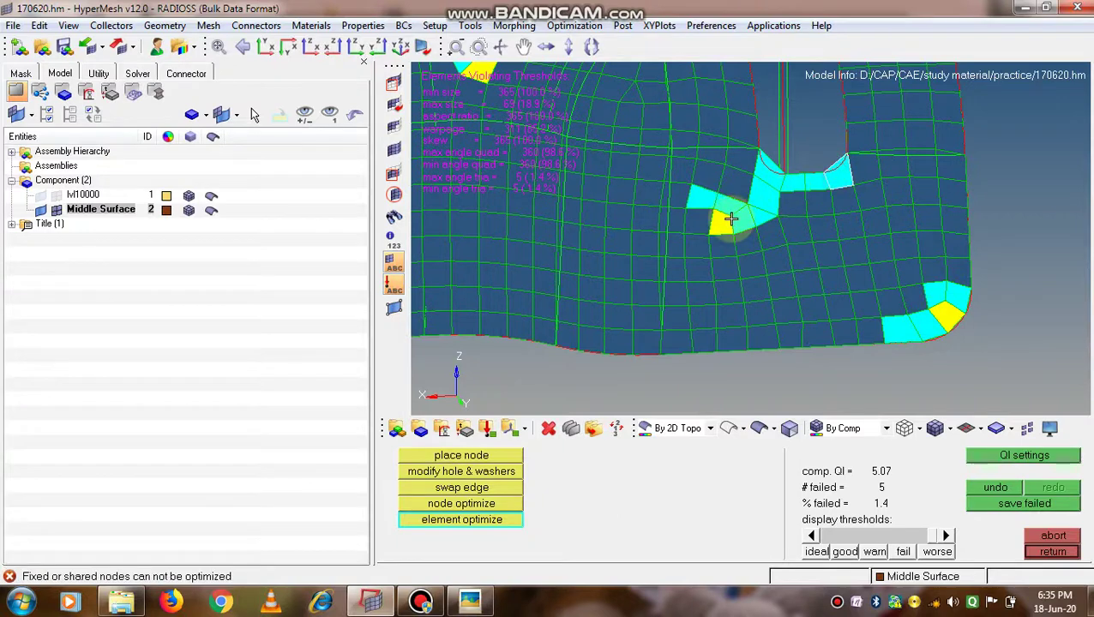
click(728, 223)
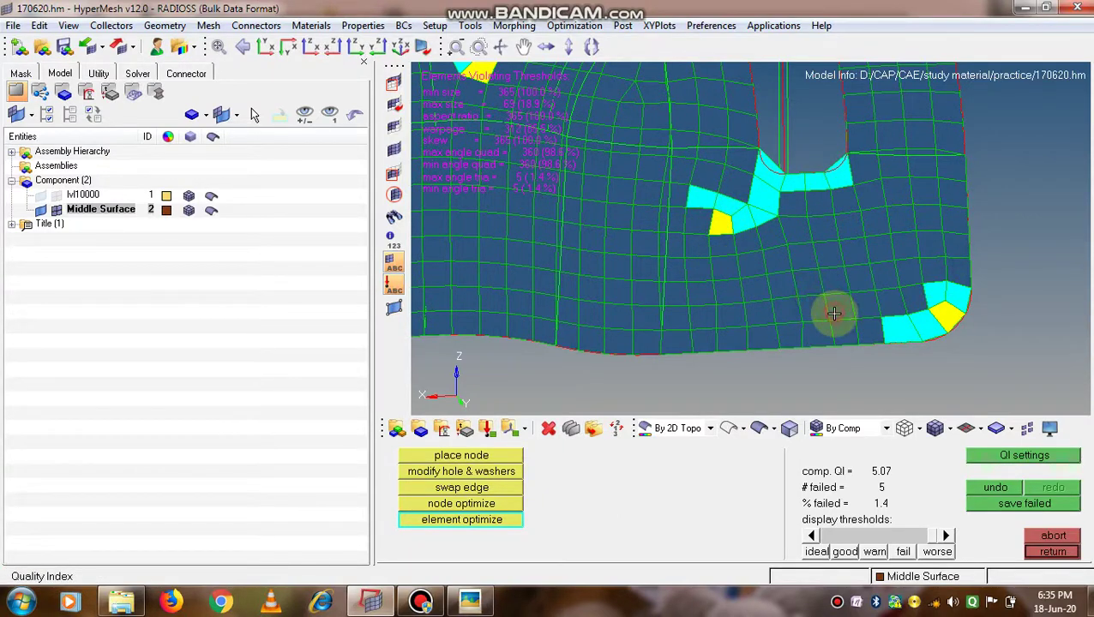
Leave the quality index tool and automesh the elements around the rounded lower corner nearest the slot, with element size 5 and mixed type
click(1052, 552)
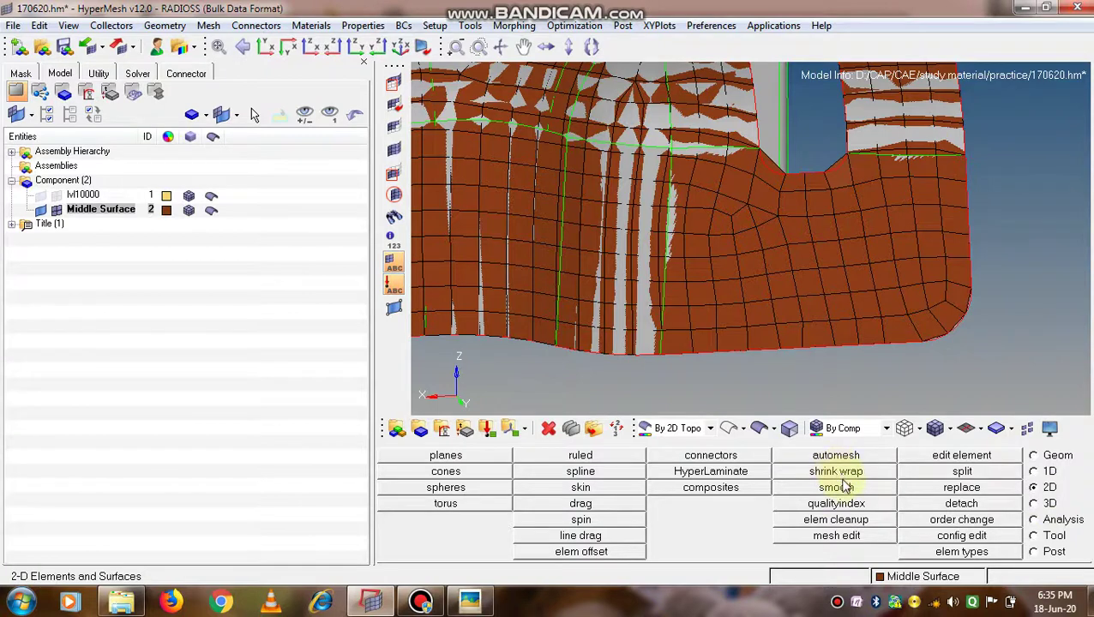
click(835, 455)
mouse_move(943, 306)
mouse_down()
mouse_move(936, 295)
mouse_move(913, 302)
mouse_move(908, 341)
mouse_move(887, 321)
mouse_move(888, 269)
mouse_move(956, 263)
mouse_move(855, 276)
mouse_move(872, 329)
mouse_up()
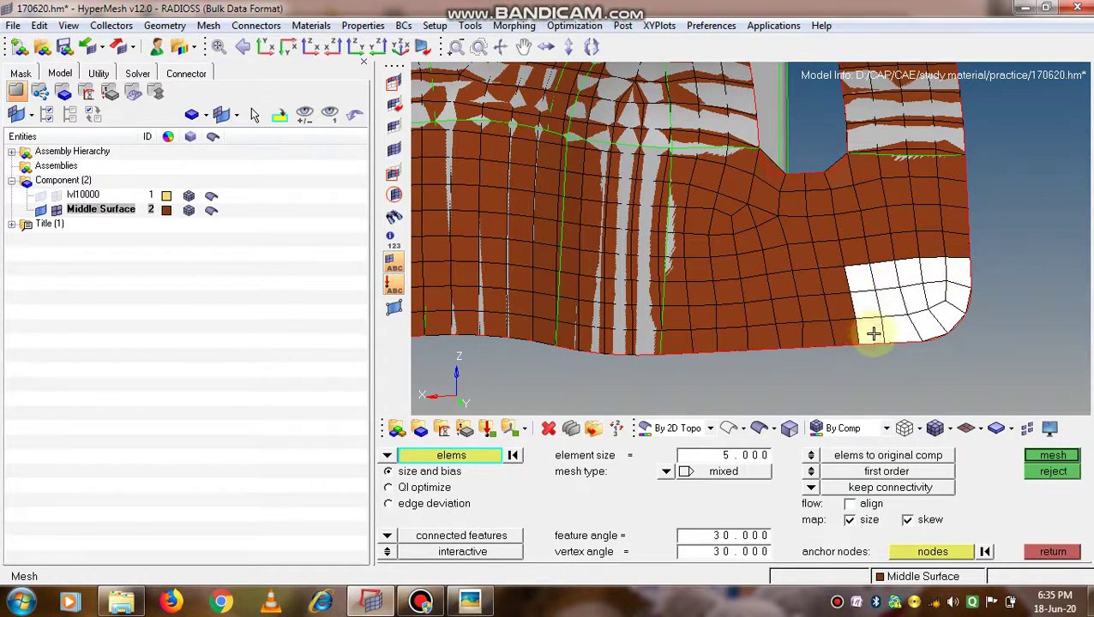
middle_click(872, 333)
Set the corner patch's lower edge density to 4 and its rounded corner edge density to 2, then remesh and accept the patch
click(913, 341)
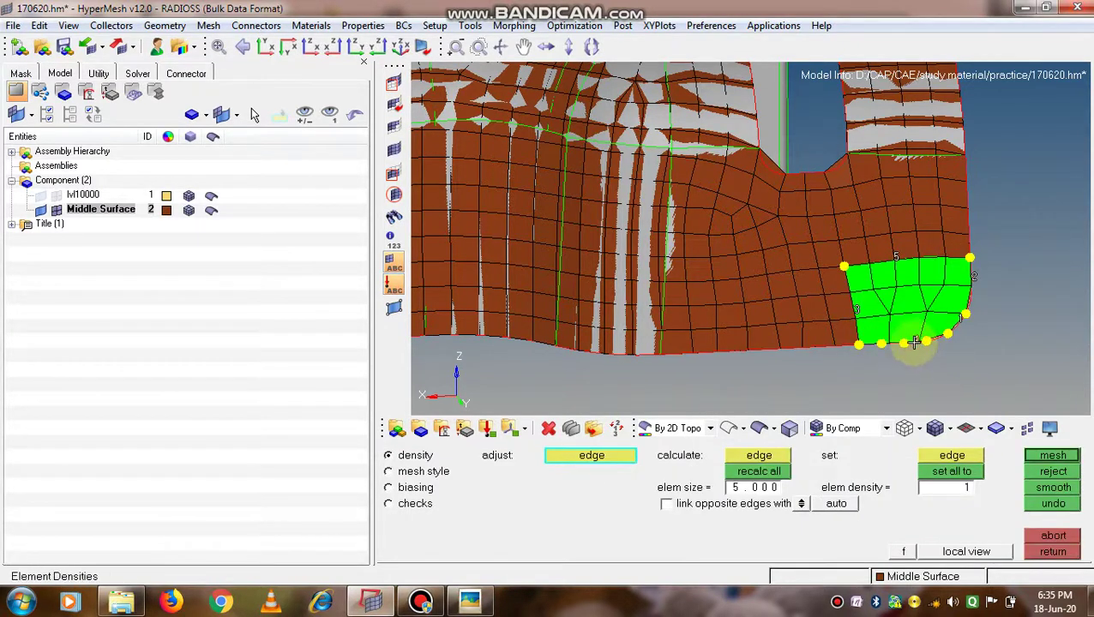
click(914, 344)
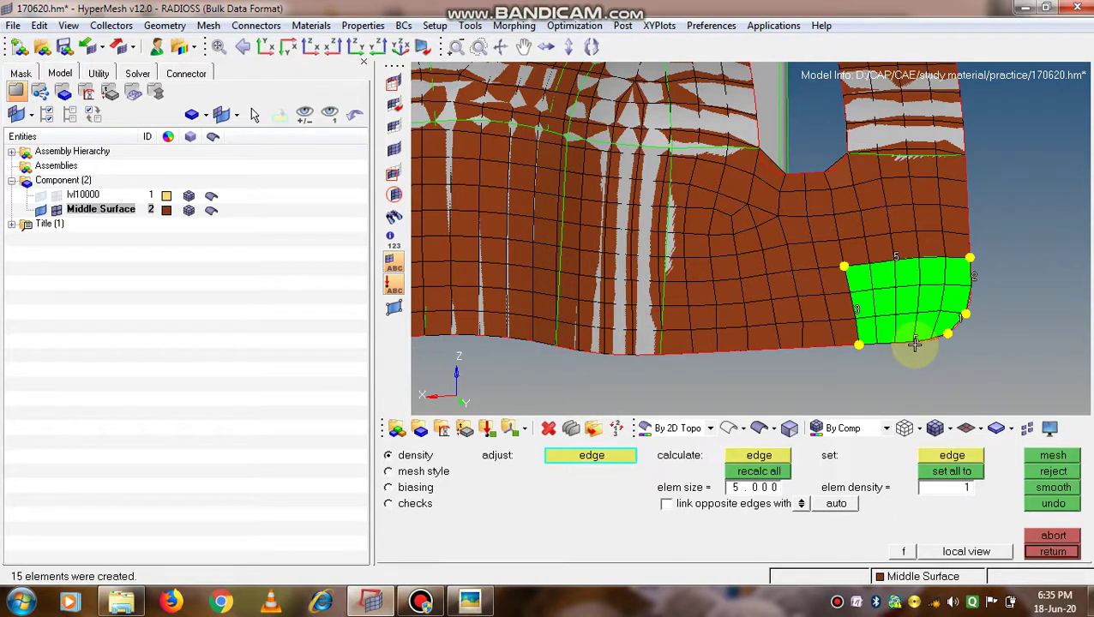
click(960, 322)
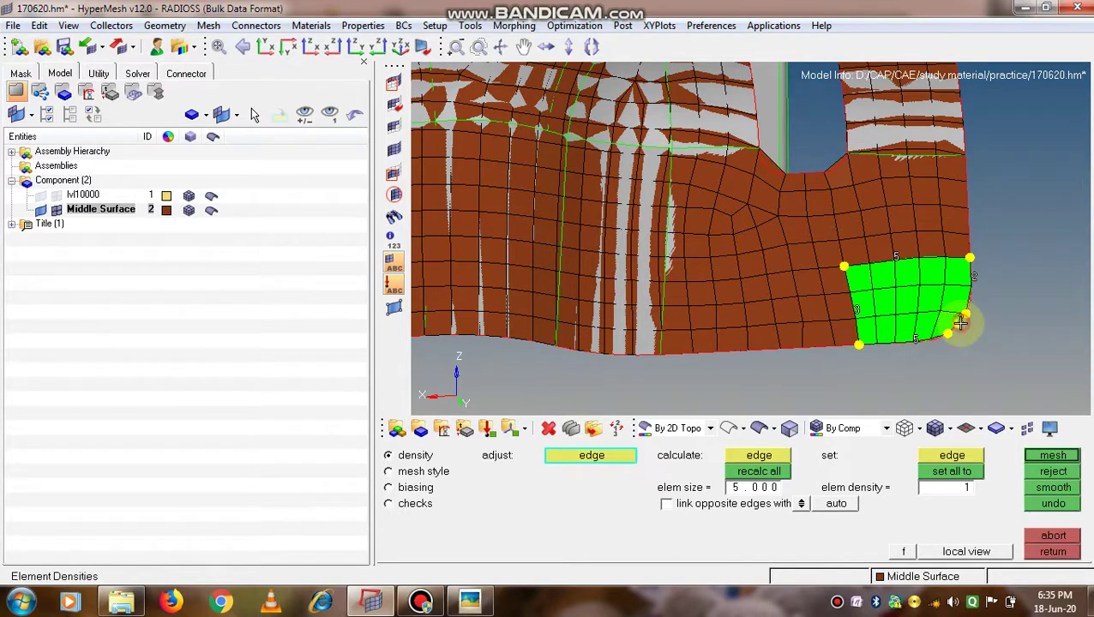
click(913, 340)
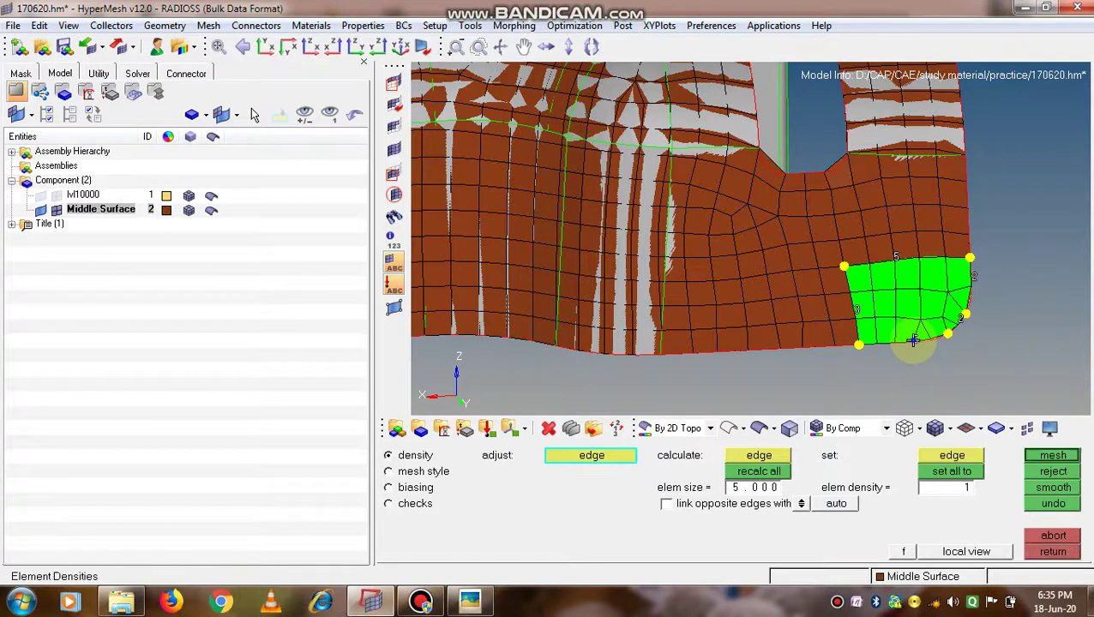
middle_click(913, 342)
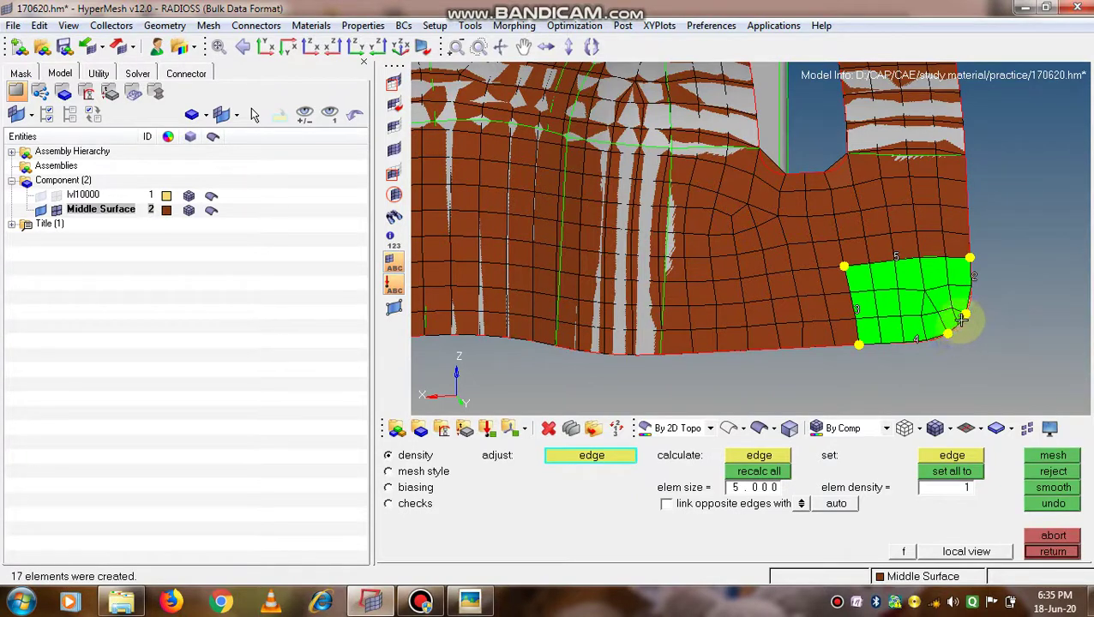
middle_click(965, 336)
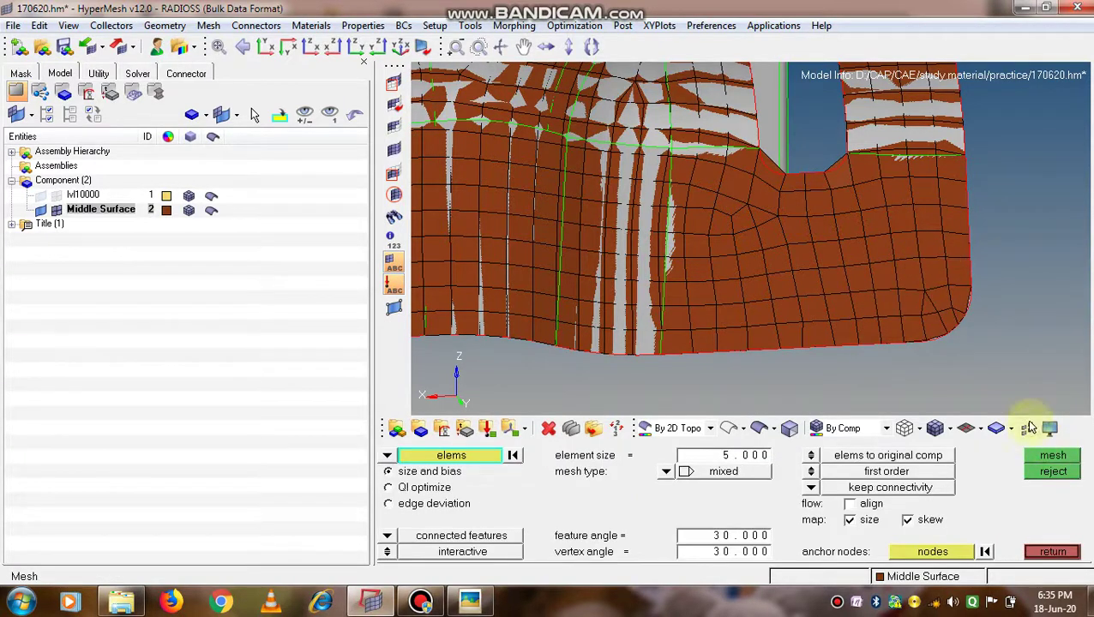
Recheck the mesh with the quality index tool and use element optimize on the failed elements in the remeshed corner
click(1052, 553)
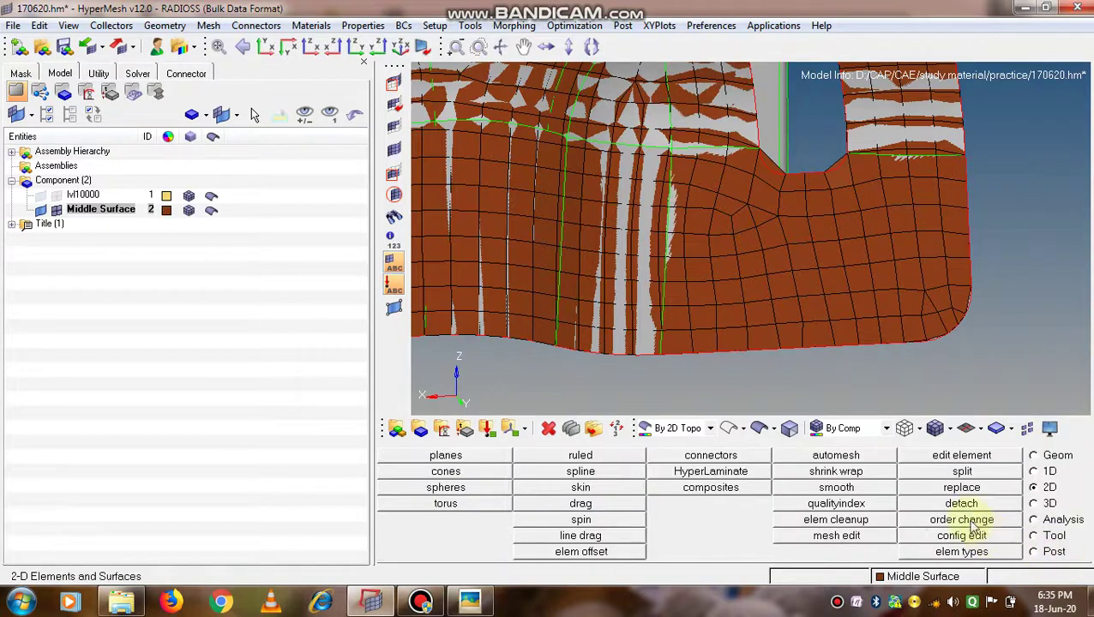
click(836, 503)
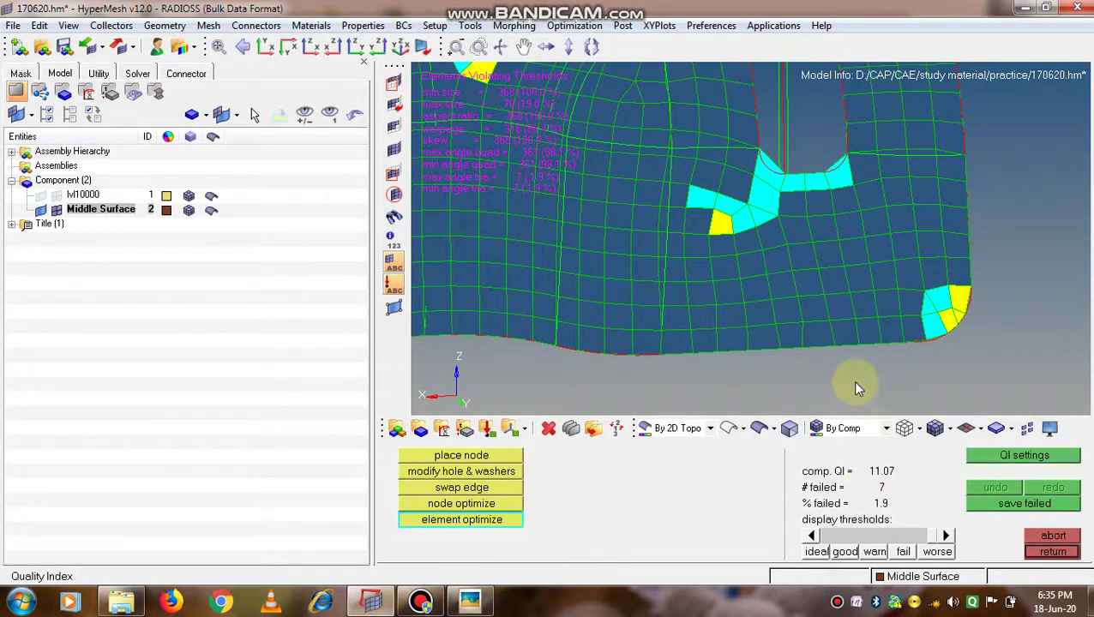
ctrl+scroll(855, 372, down, 2)
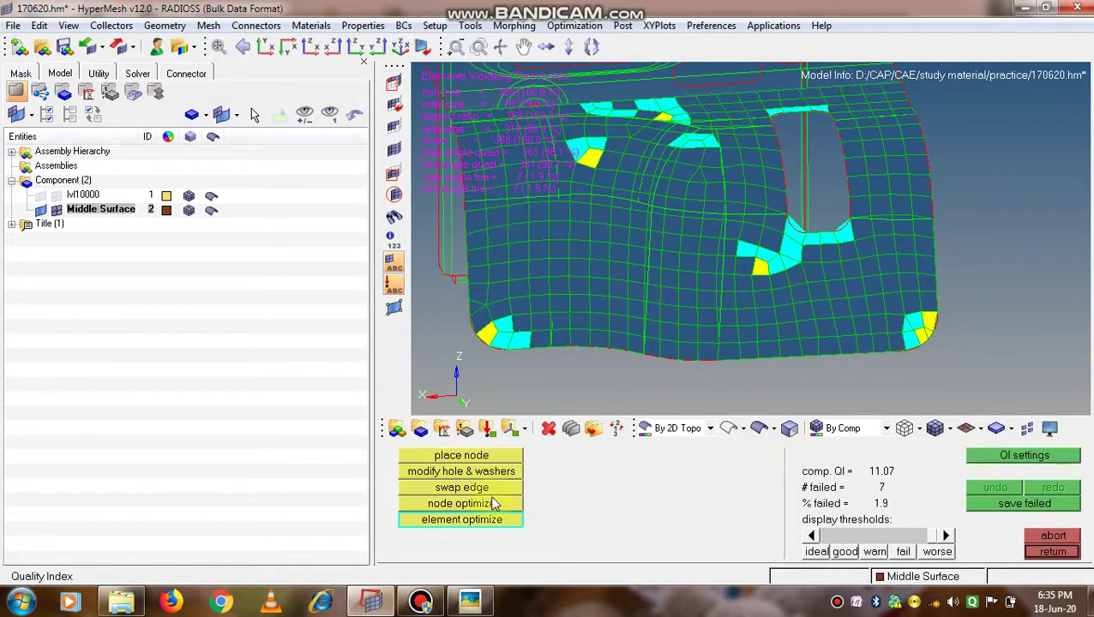
click(913, 332)
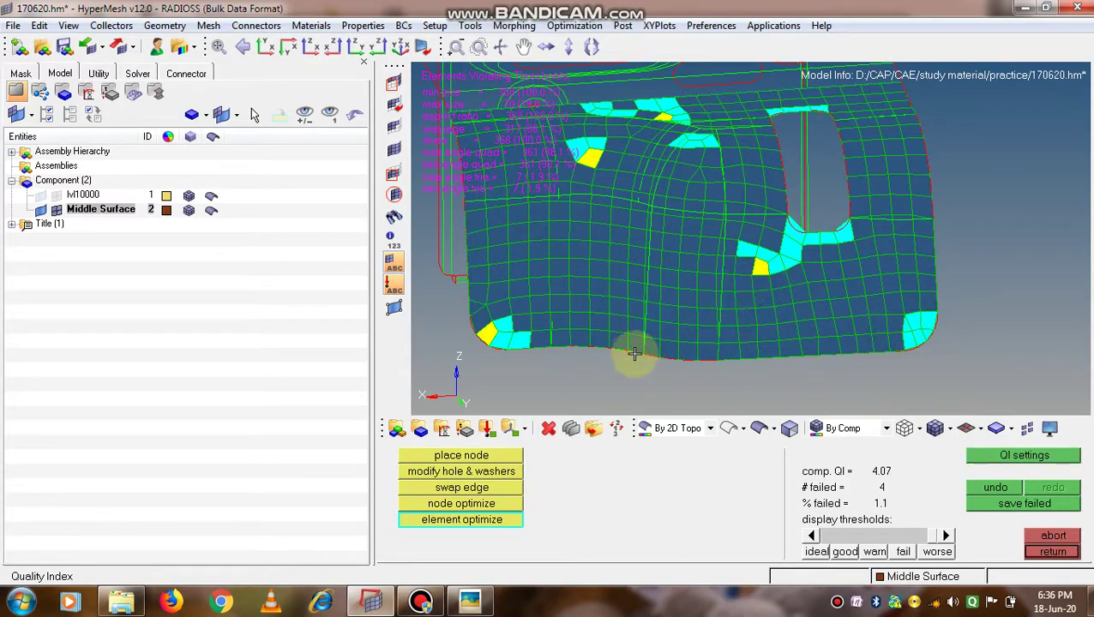
scroll(633, 354, up, 4)
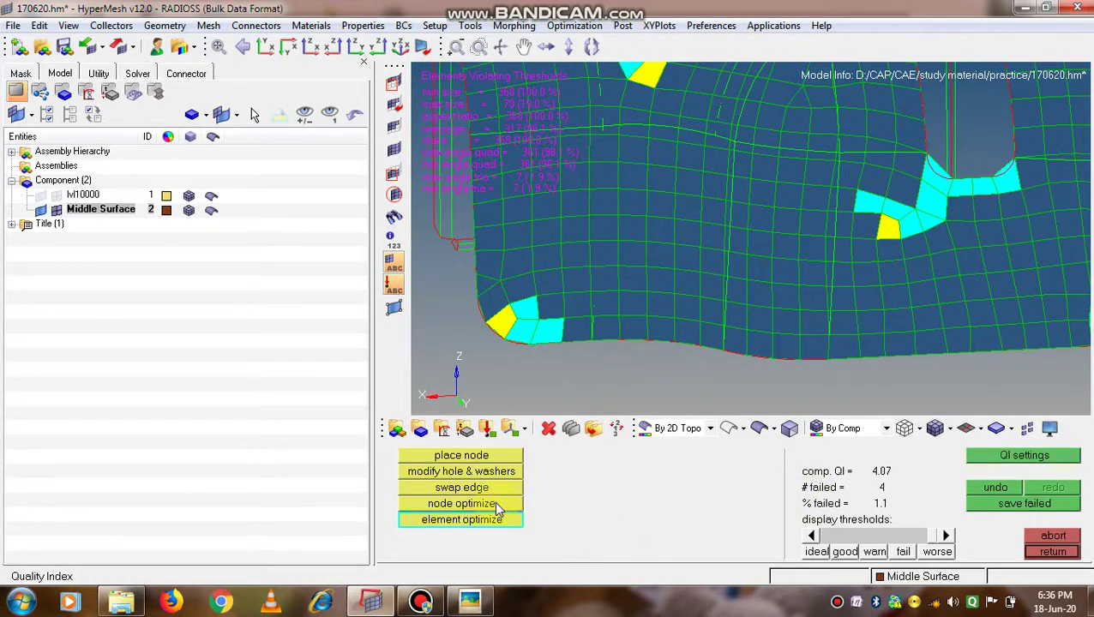
Try node optimize along the surface on the outer-edge node of the failed element in the part's lower-left rounded corner
click(463, 504)
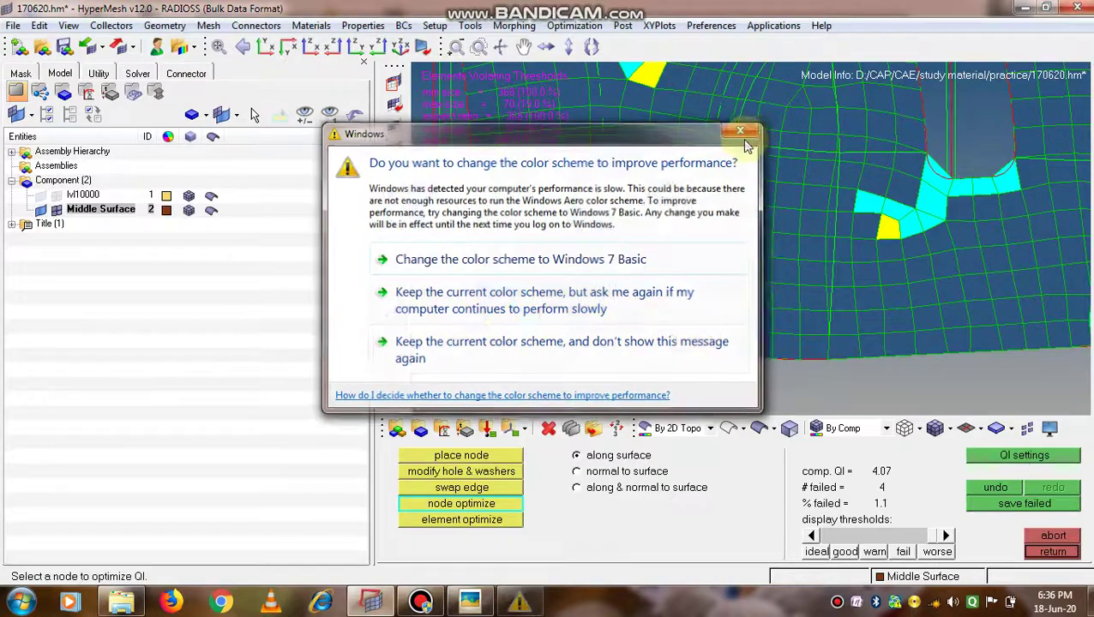
click(739, 131)
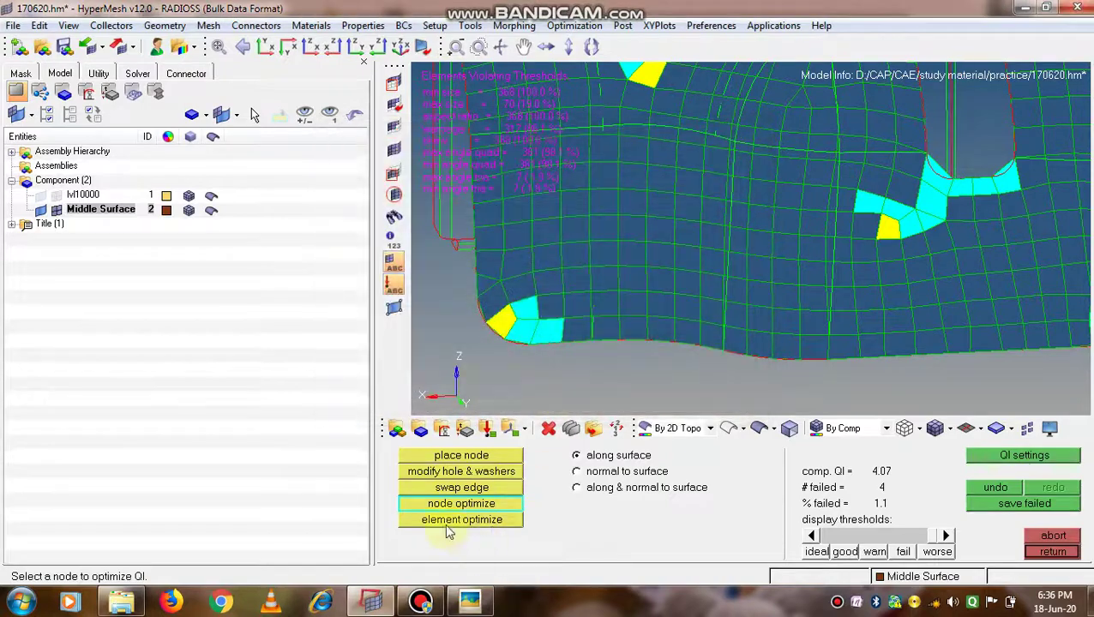
click(489, 324)
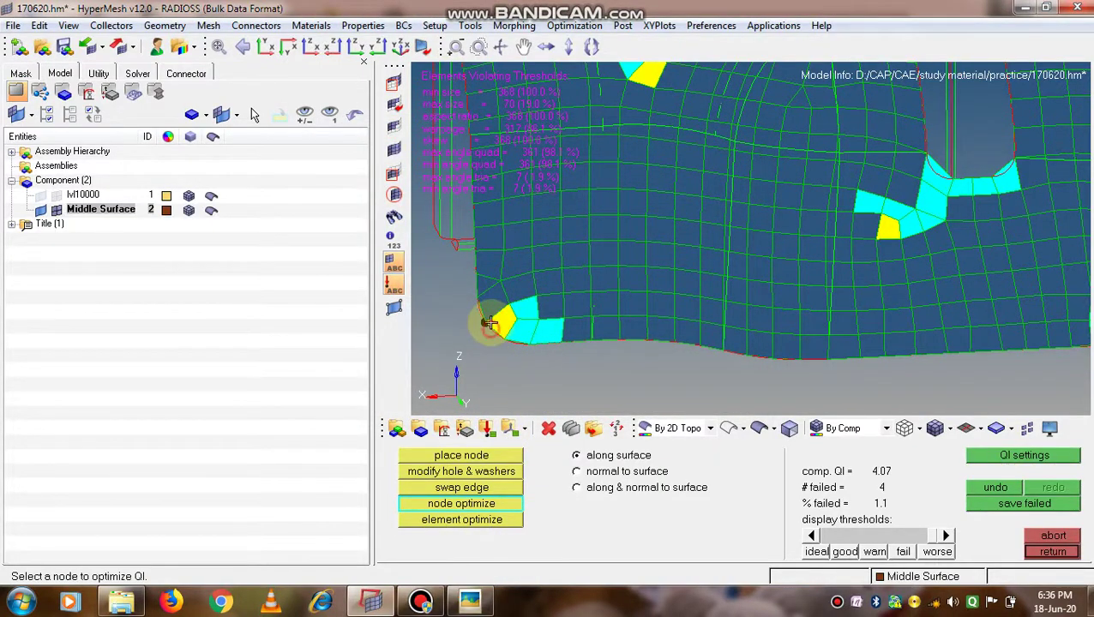
scroll(489, 321, up, 4)
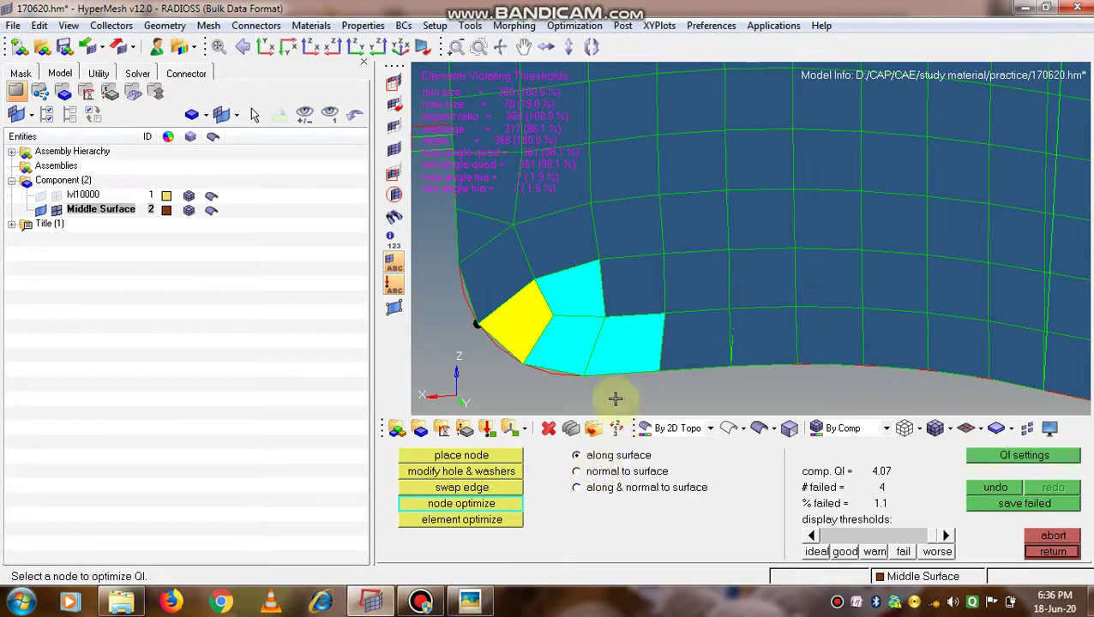
click(997, 489)
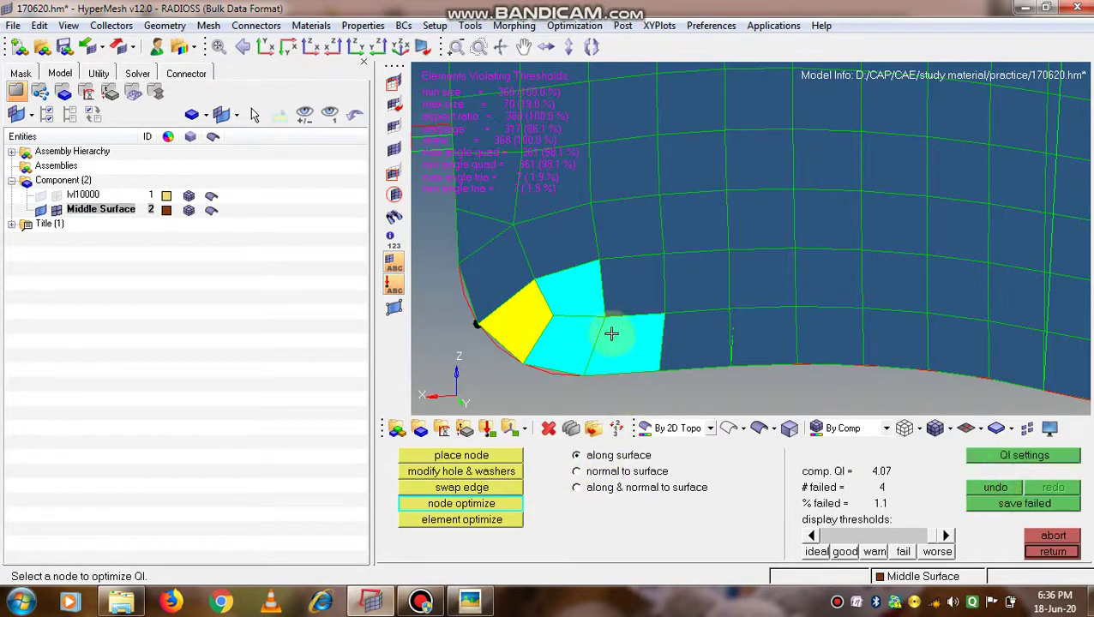
click(490, 309)
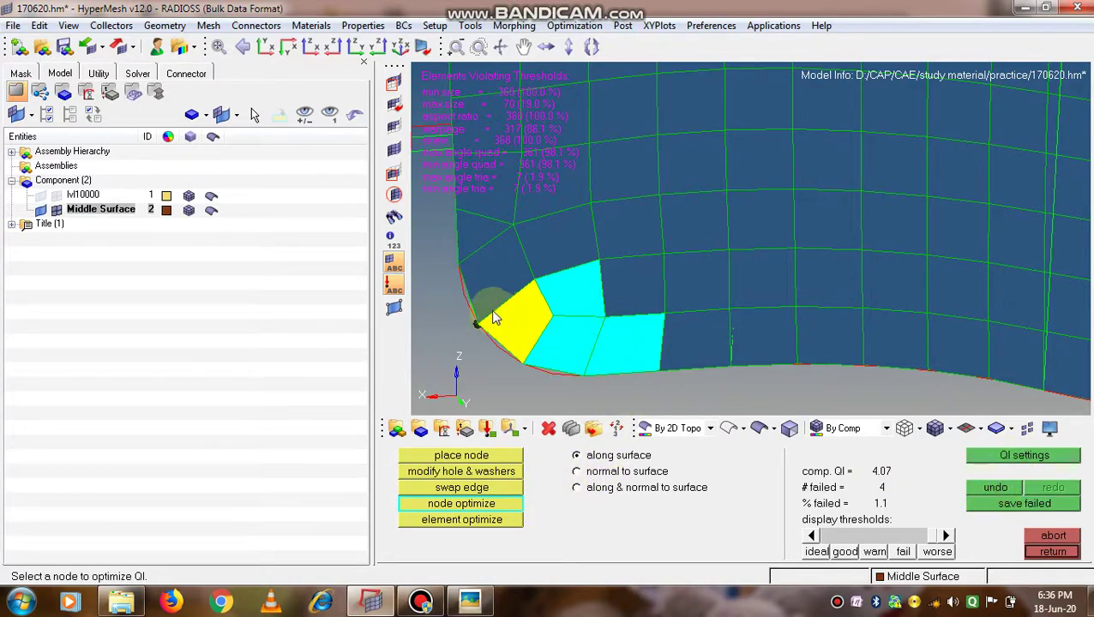
Try placing the two upper nodes of the flagged elements in the lower-left rounded corner at slightly shifted positions along the surface
click(473, 458)
click(537, 285)
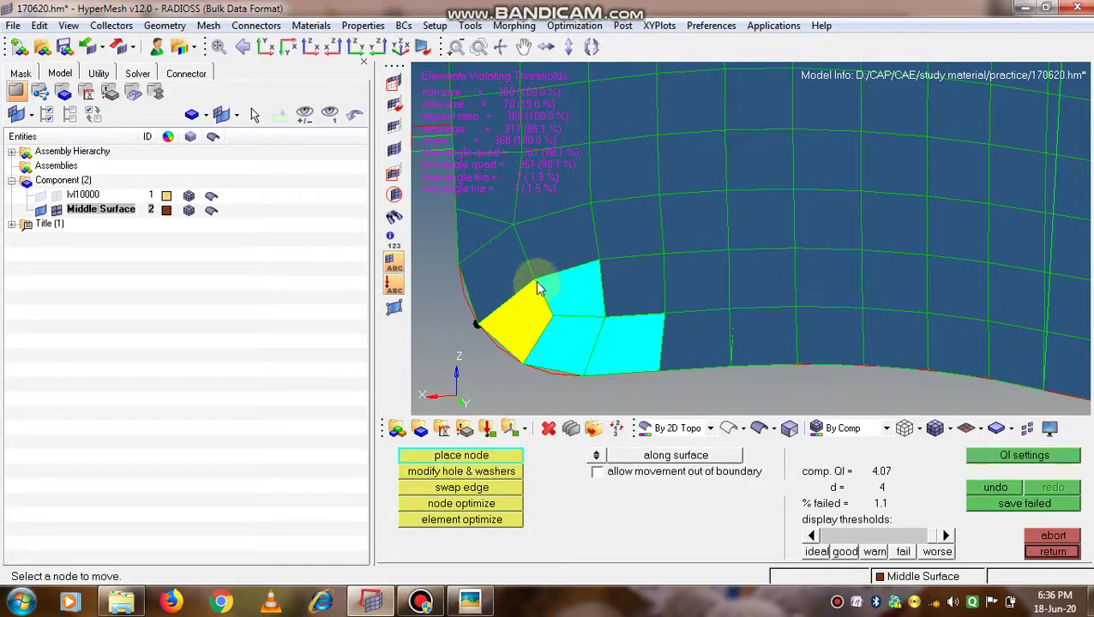
drag(536, 285, 529, 288)
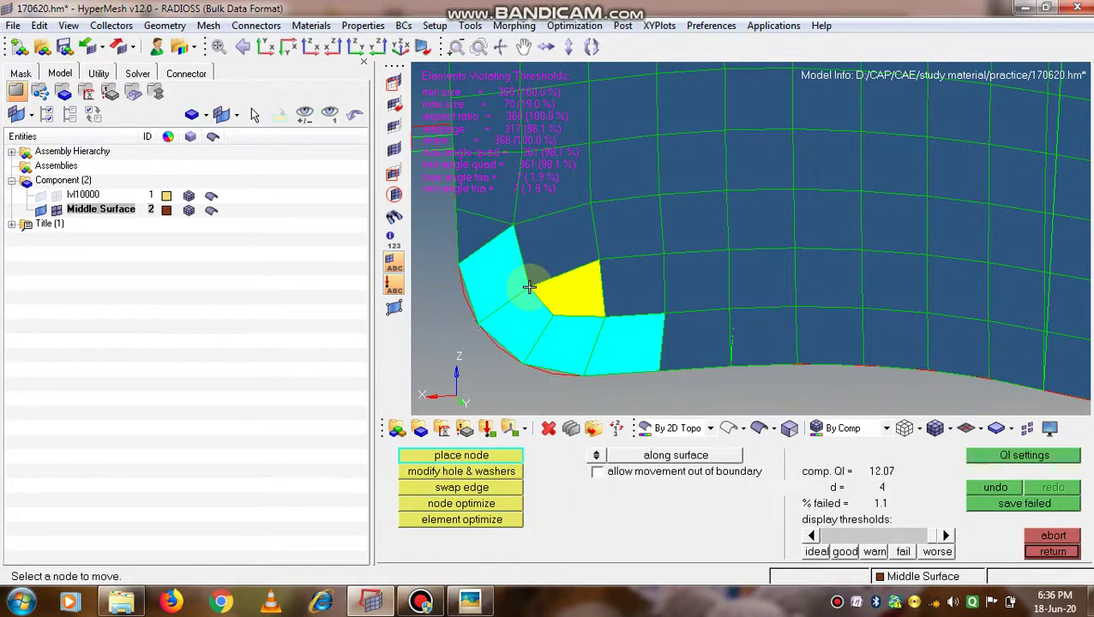
click(600, 268)
drag(600, 264, 603, 265)
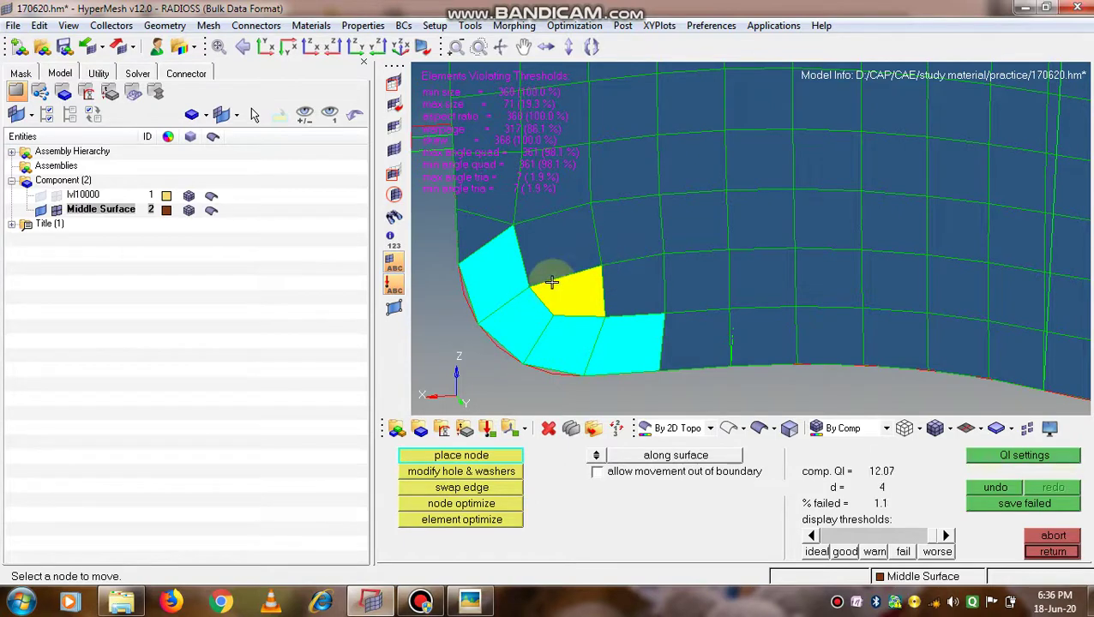
drag(525, 288, 532, 286)
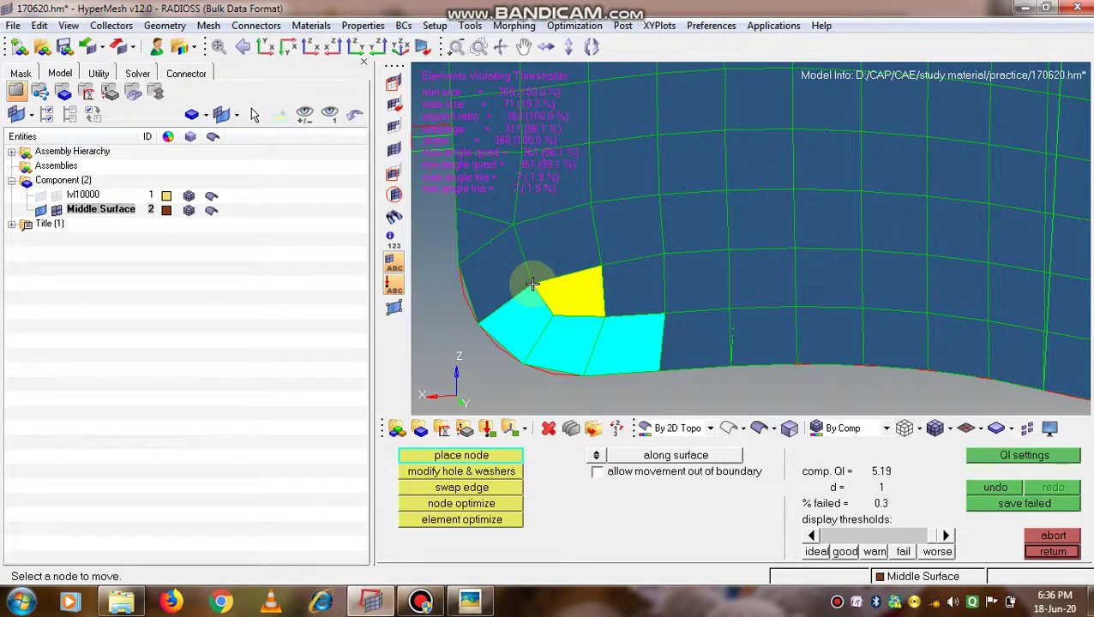
Try element optimize on the failed elements in the lower-left corner and node optimize on the upper node of the failed one
click(455, 519)
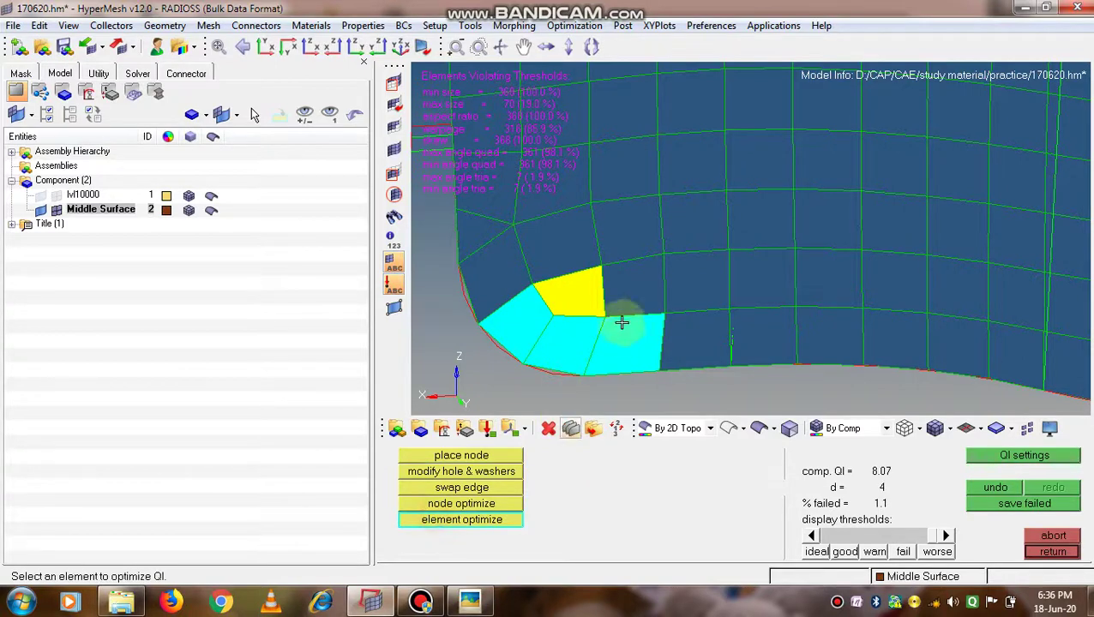
click(567, 305)
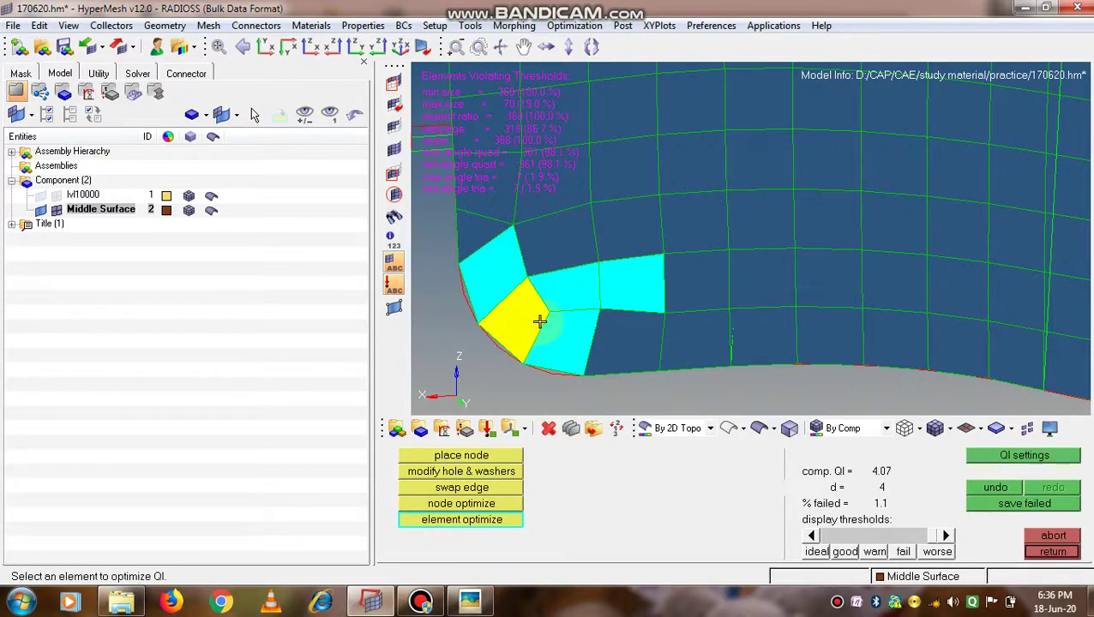
click(434, 504)
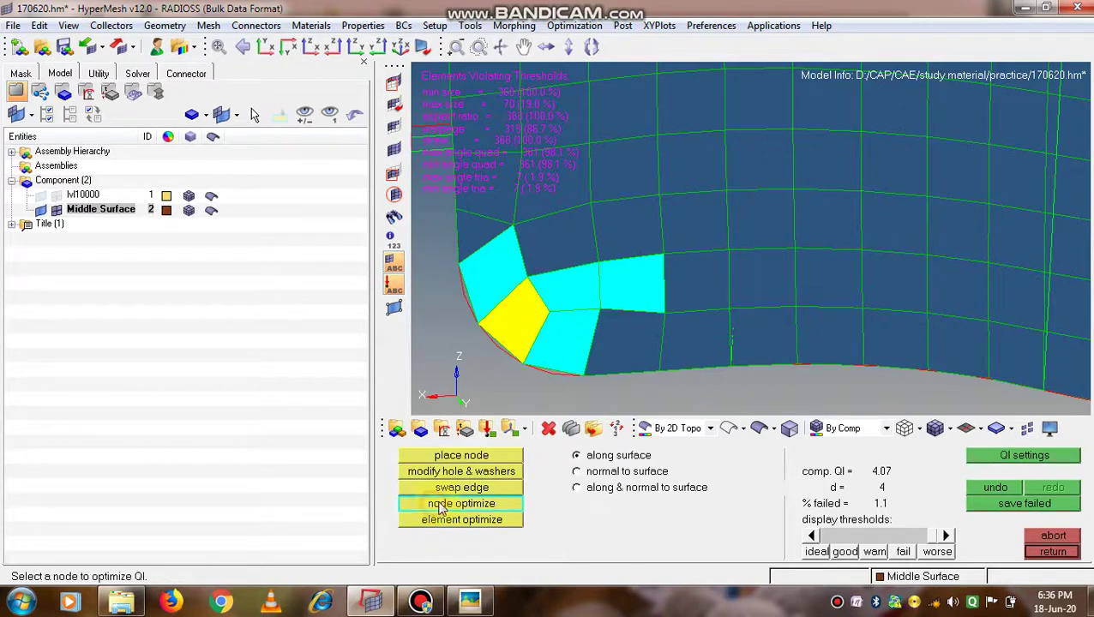
click(524, 281)
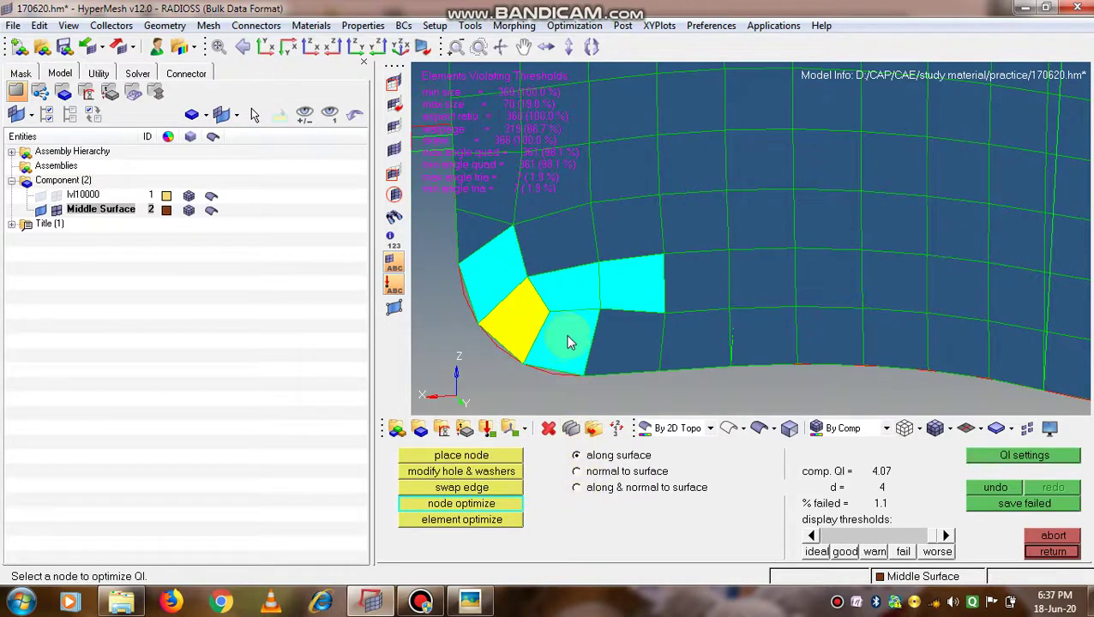
ctrl+scroll(563, 333, up, 1)
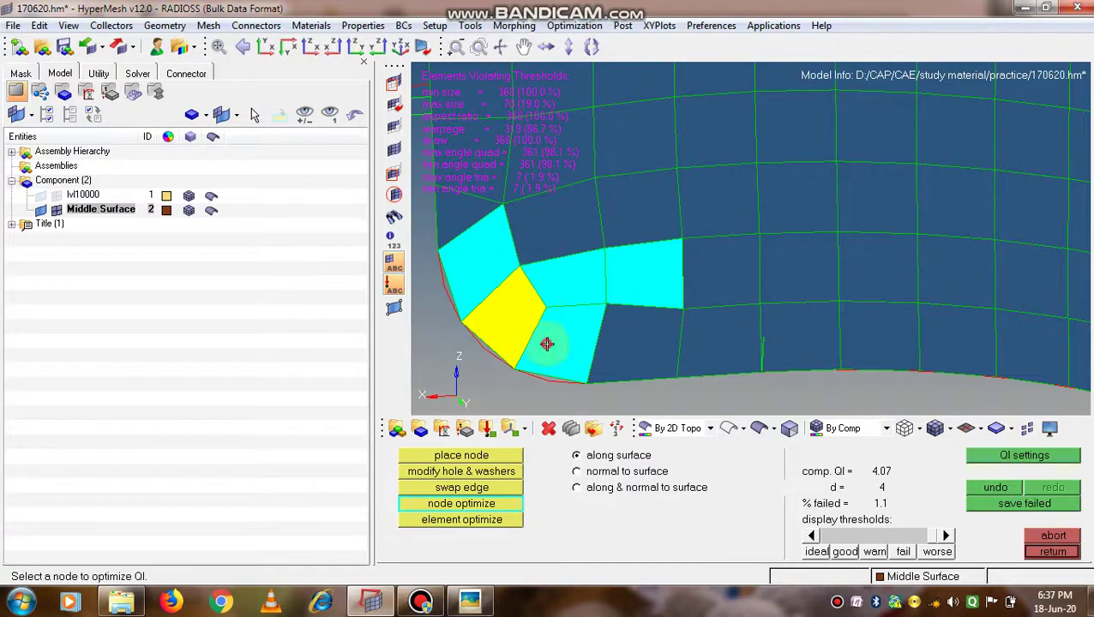
click(627, 329)
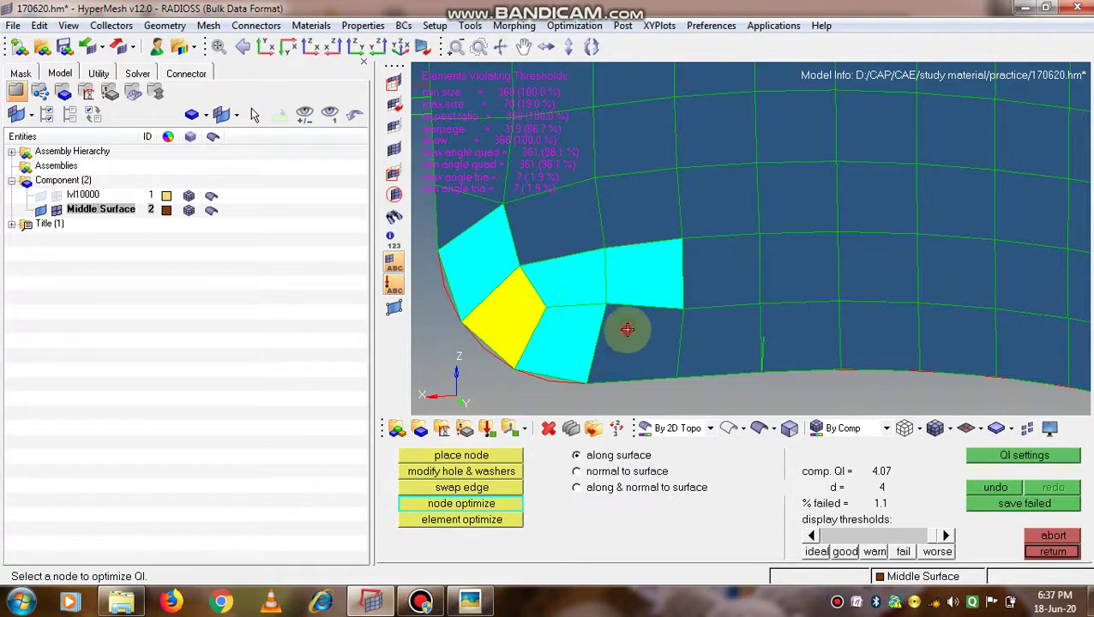
click(446, 520)
click(518, 357)
click(521, 343)
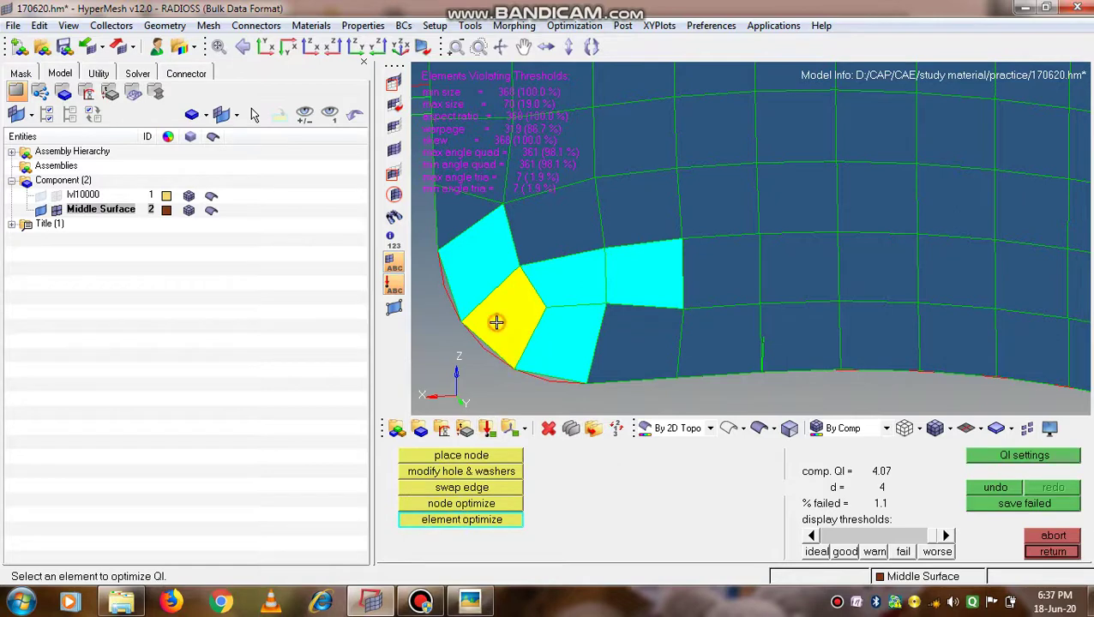
Try relocating the inner node shared by the lower-left corner's flagged elements along the surface, keeping movement within the boundary
click(454, 459)
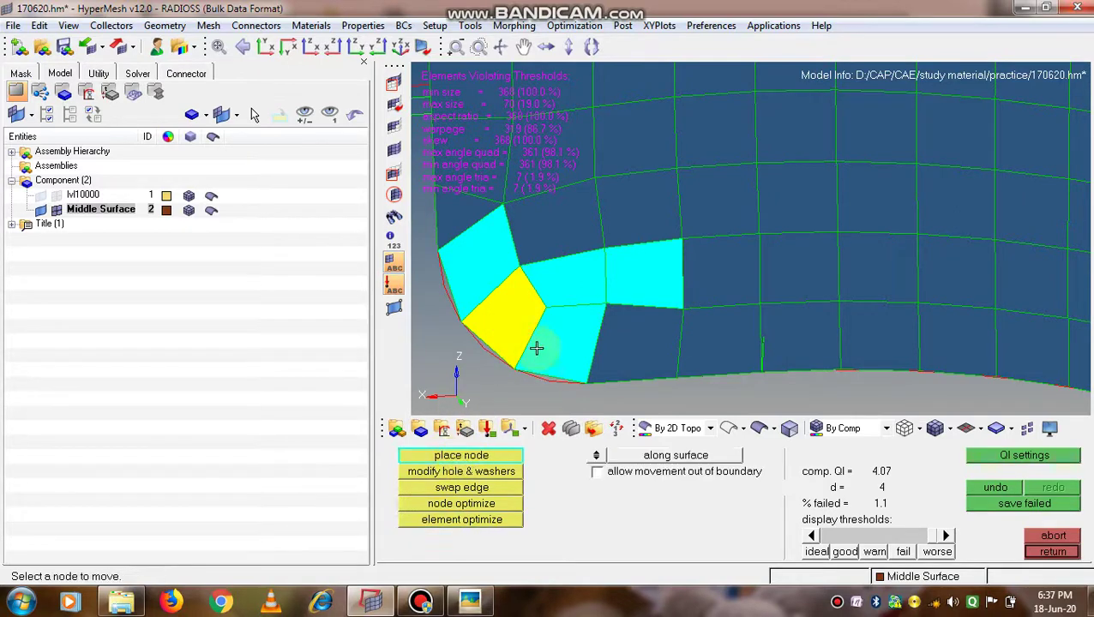
click(526, 273)
click(520, 272)
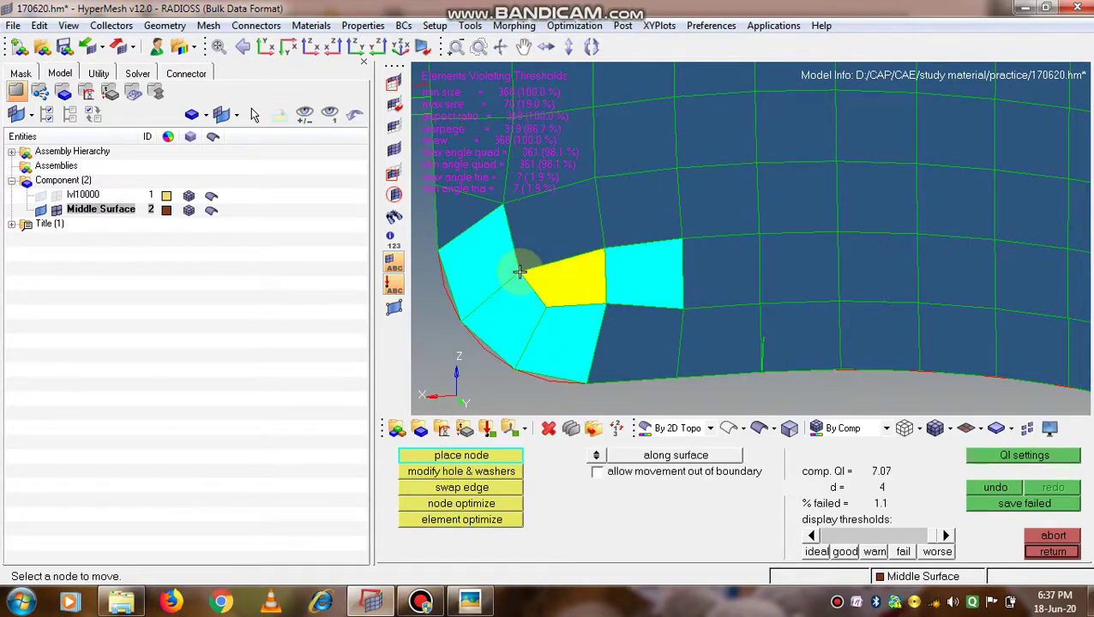
click(521, 268)
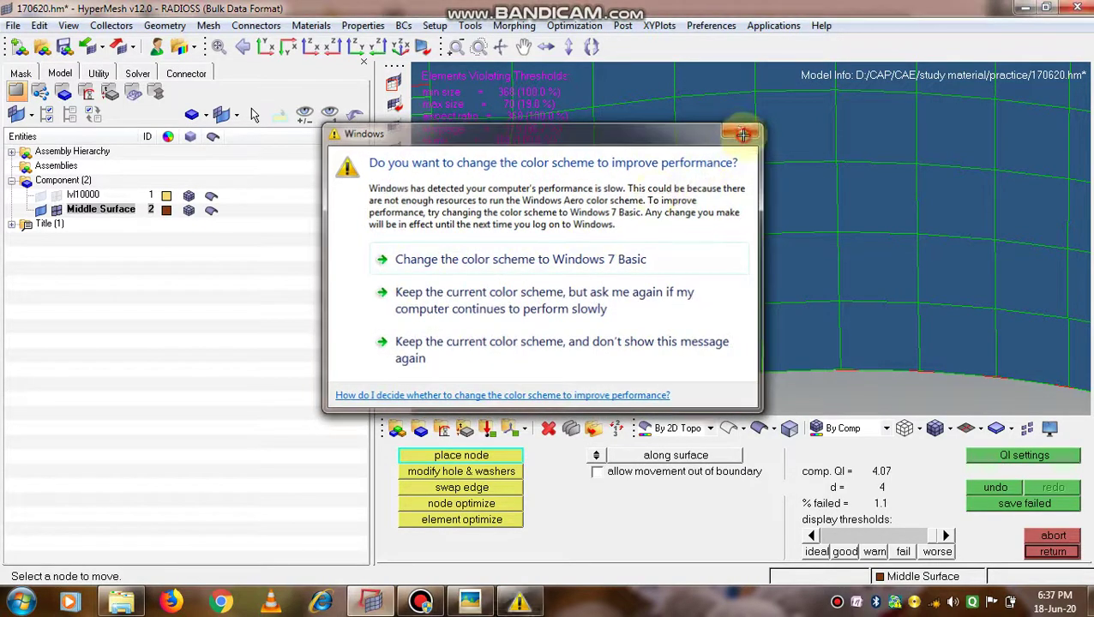
click(742, 135)
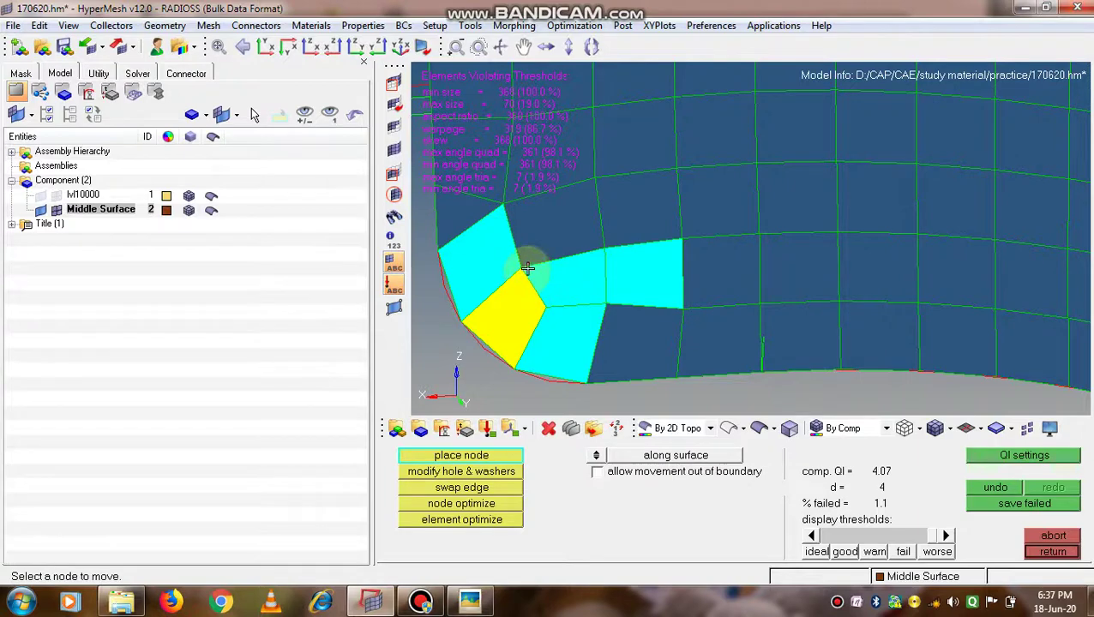
mouse_move(527, 269)
mouse_down()
mouse_move(516, 264)
mouse_move(531, 288)
mouse_up()
click(439, 520)
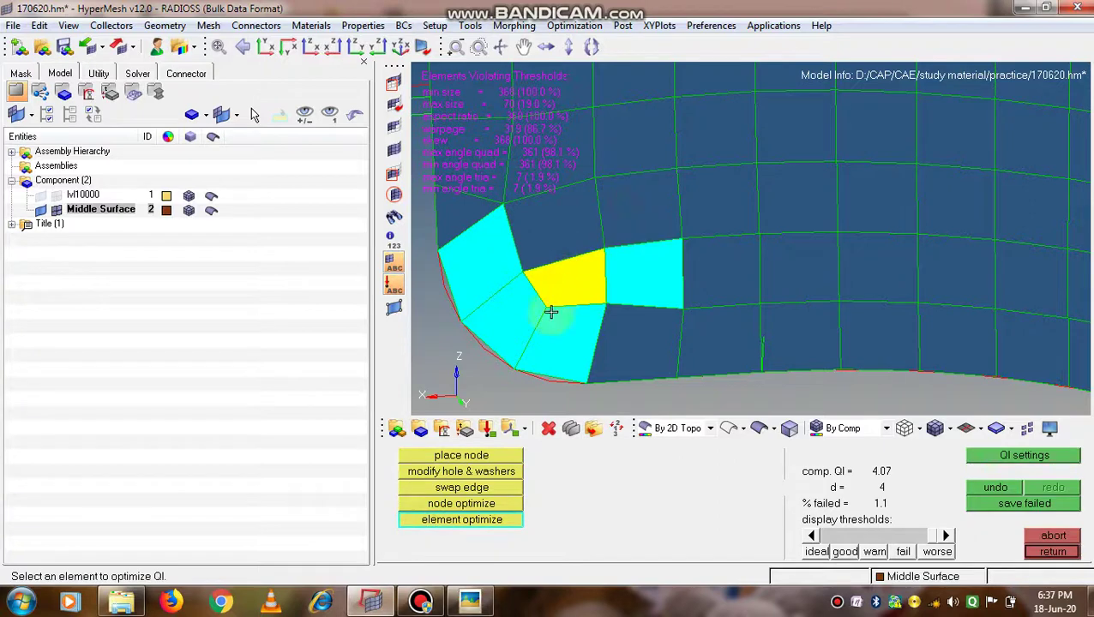
scroll(632, 336, down, 1)
scroll(632, 336, down, 2)
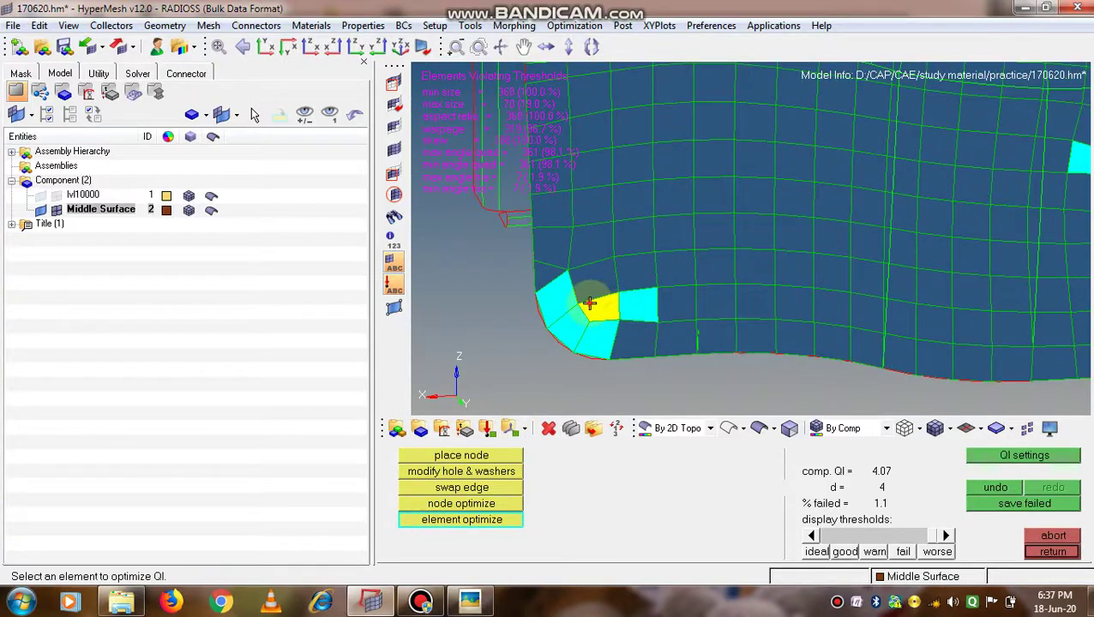
Leave the quality index tool and automesh the elements around the lower-left rounded corner with element size 5 and mixed type
click(1053, 553)
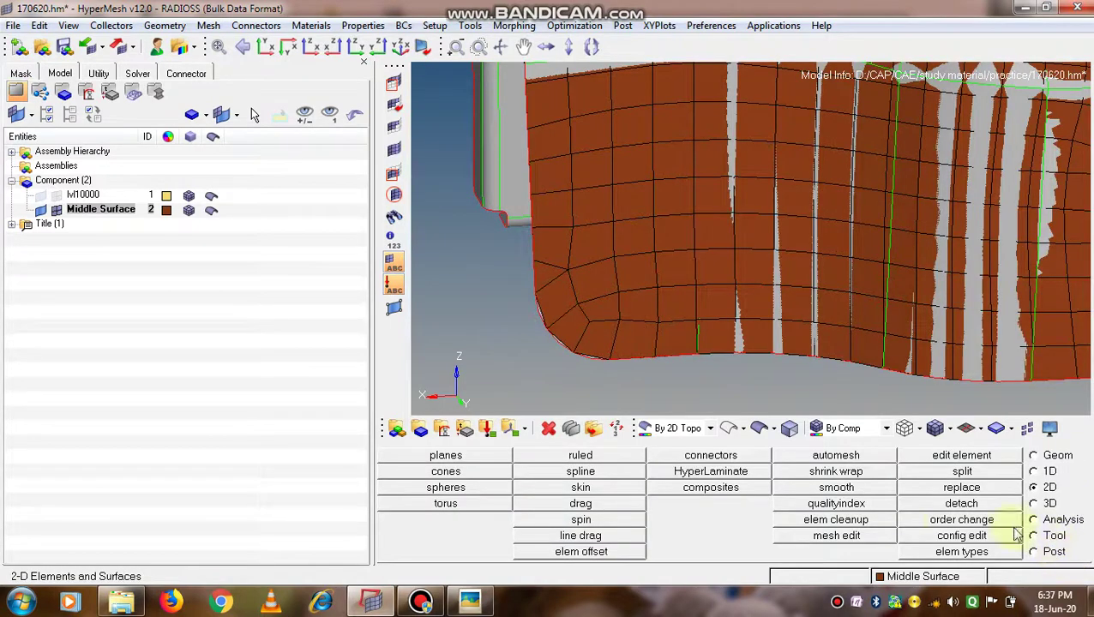
click(845, 456)
click(600, 337)
click(598, 304)
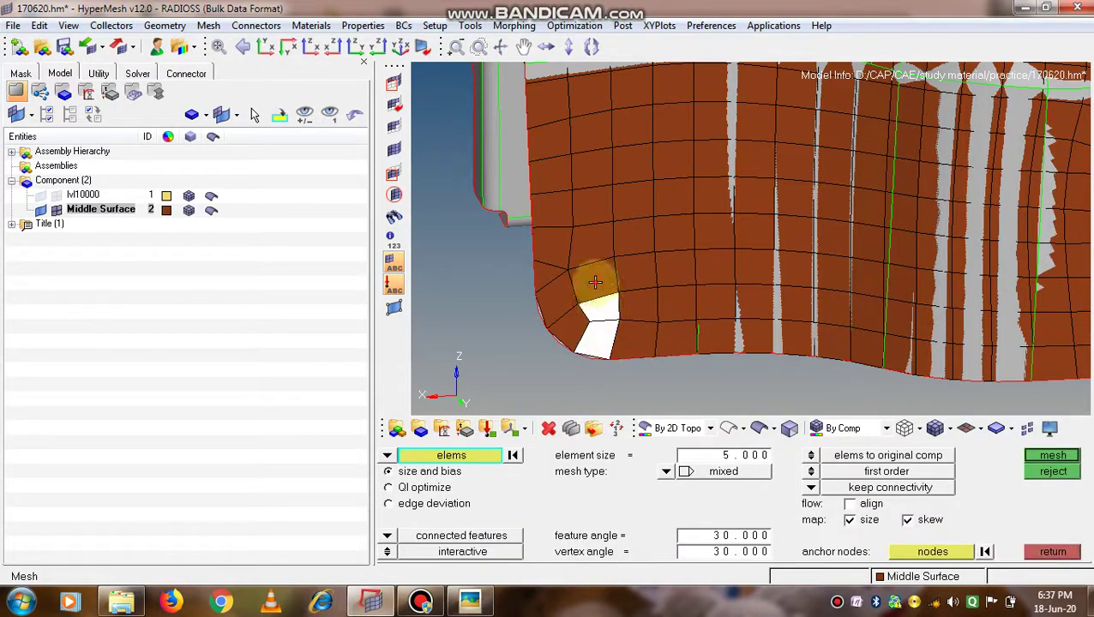
mouse_move(594, 282)
mouse_down()
mouse_move(549, 276)
mouse_move(585, 244)
mouse_move(628, 237)
mouse_move(639, 336)
mouse_move(581, 341)
mouse_move(547, 305)
mouse_move(561, 300)
mouse_up()
middle_click(561, 305)
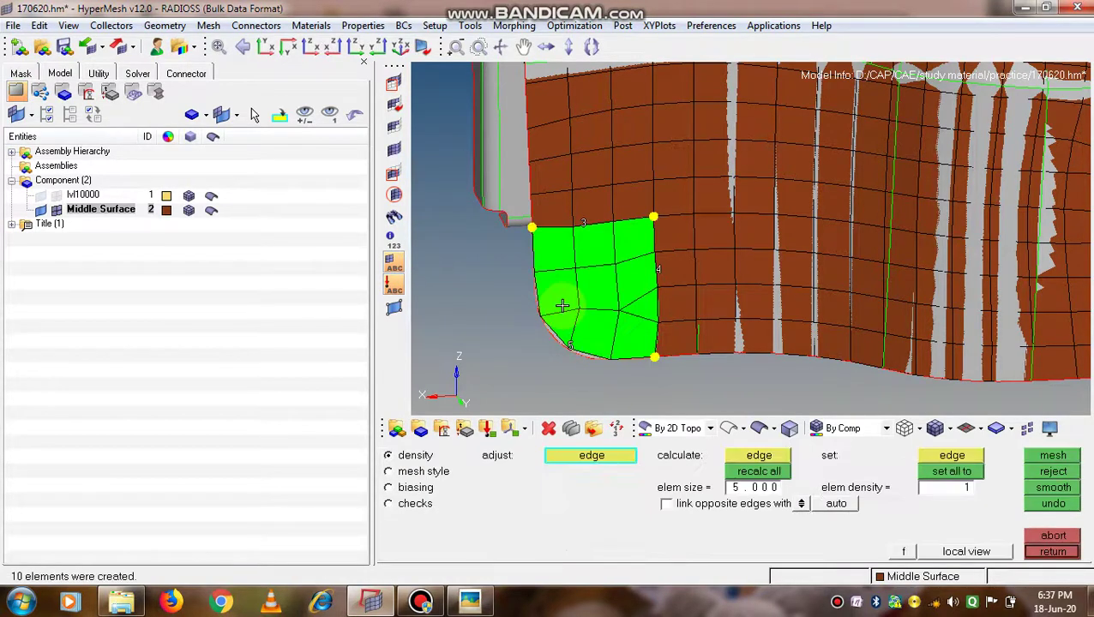
Set the element density of the corner patch's rounded outer edge to 7, then remesh and accept the patch
click(572, 345)
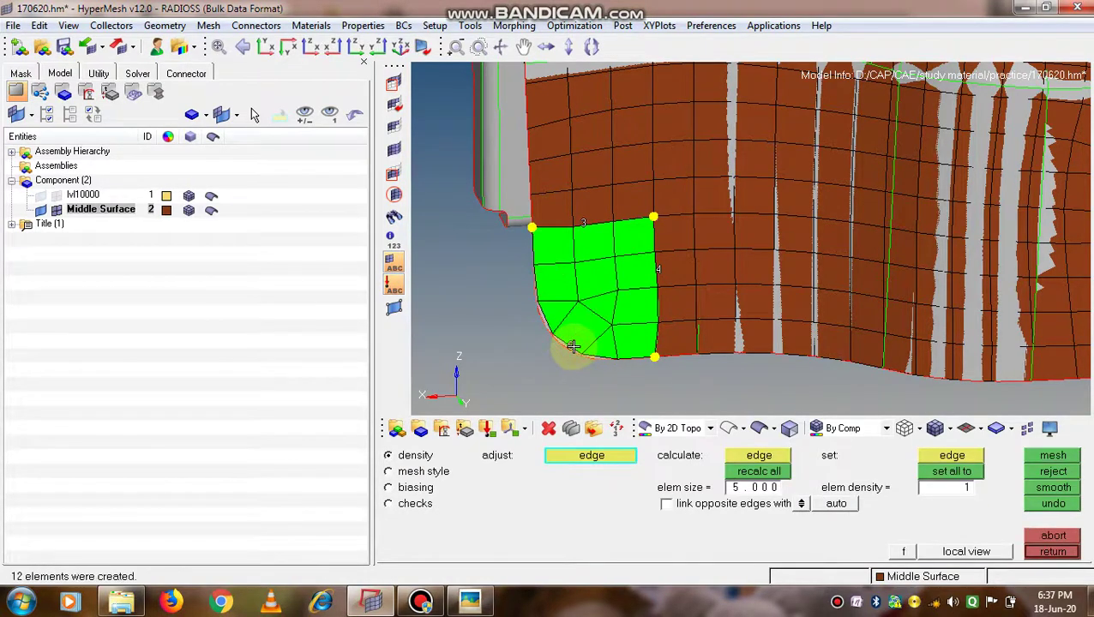
click(573, 346)
click(572, 345)
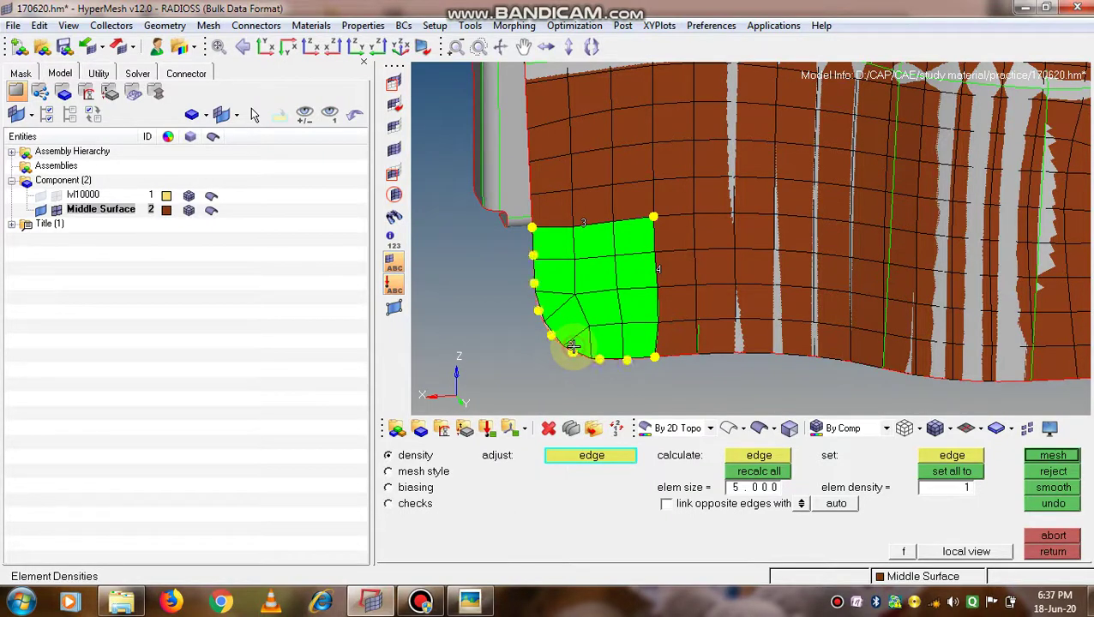
click(572, 346)
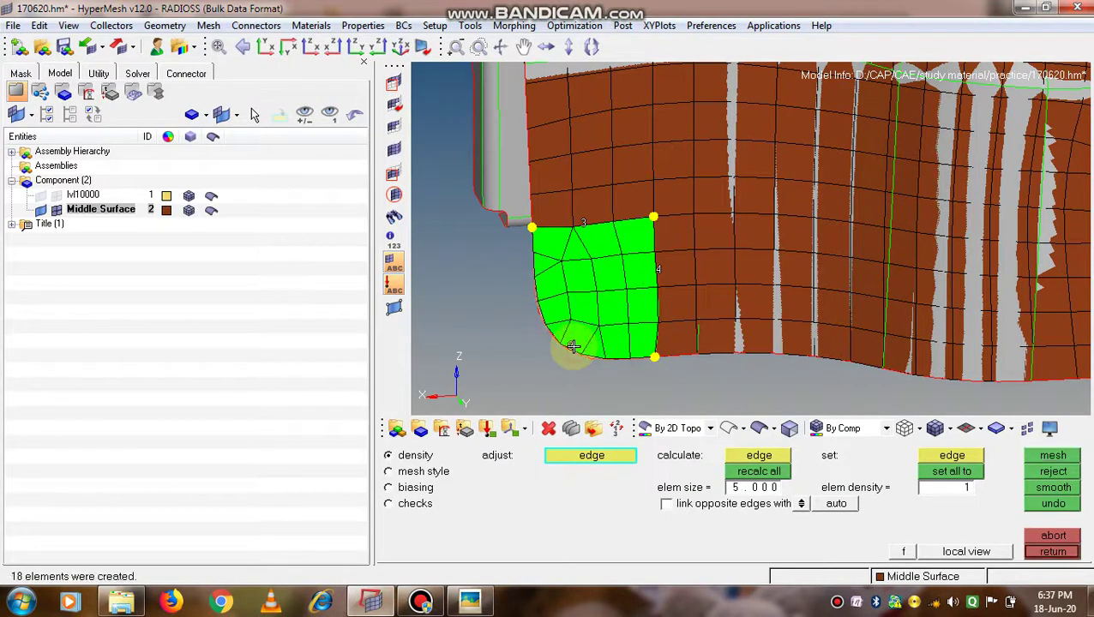
click(573, 346)
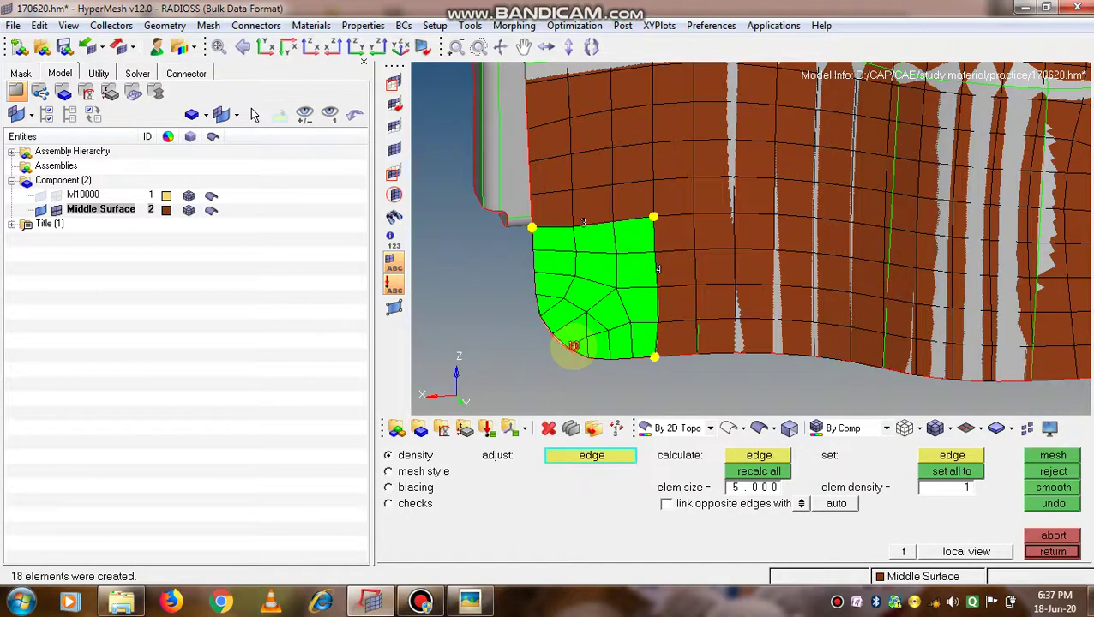
click(573, 345)
click(573, 345)
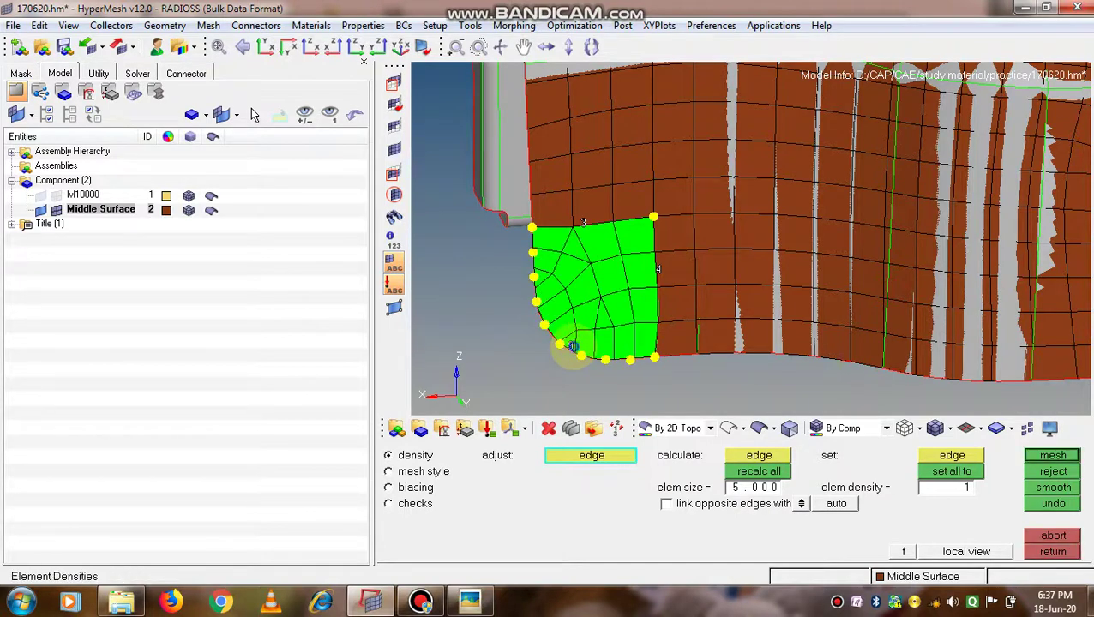
right_click(573, 345)
right_click(573, 345)
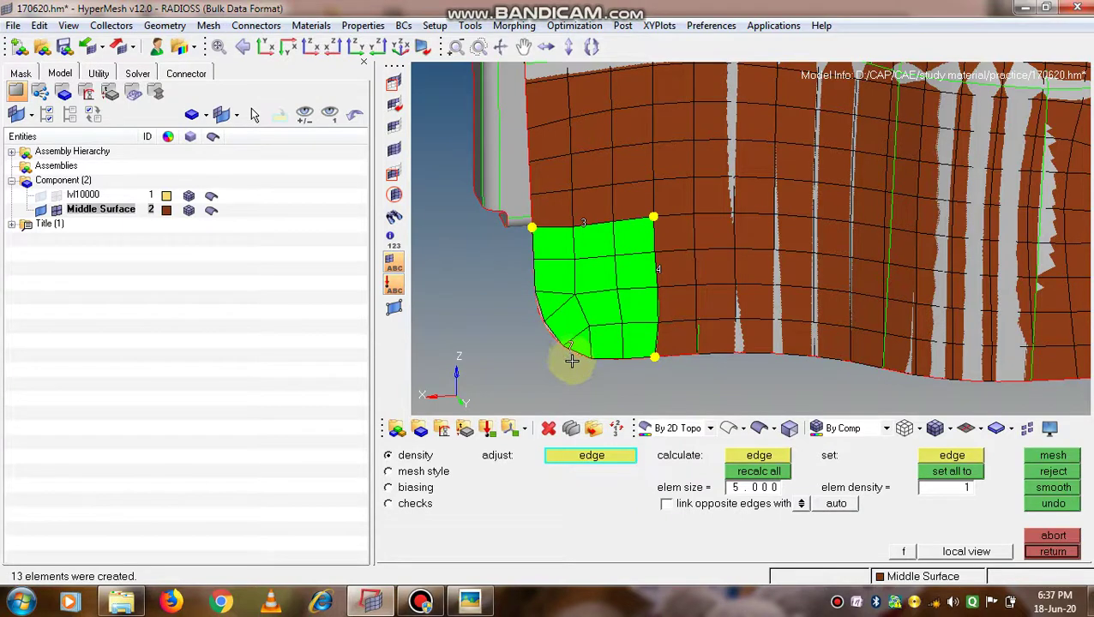
middle_click(572, 361)
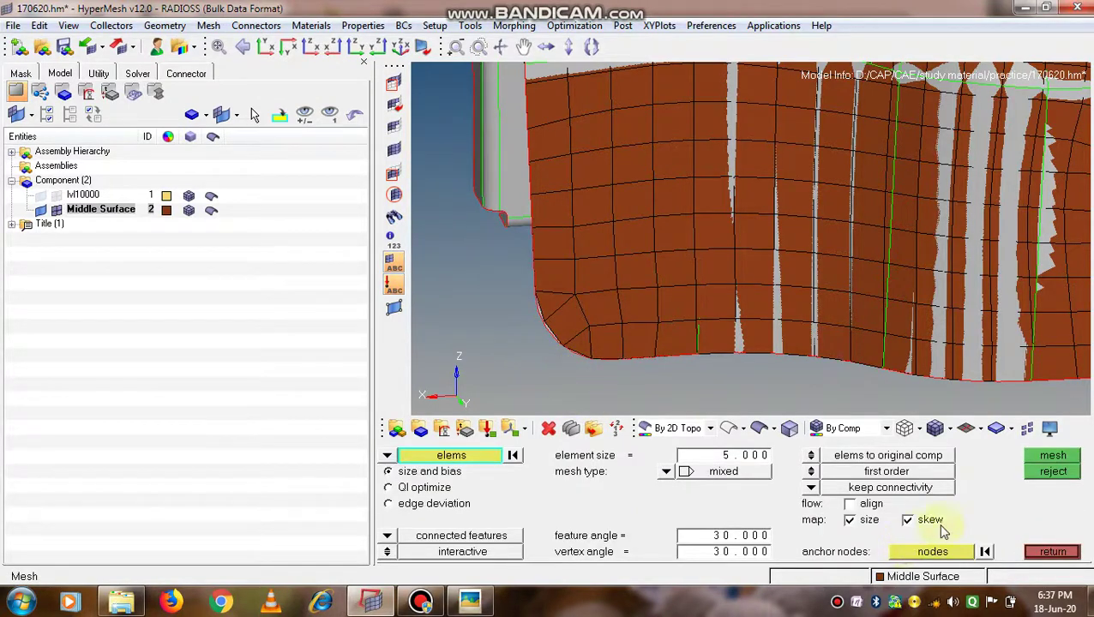
Leave automesh and recheck the mesh with the quality index tool, examining the lower-left corner and the area beside the slot
click(1053, 553)
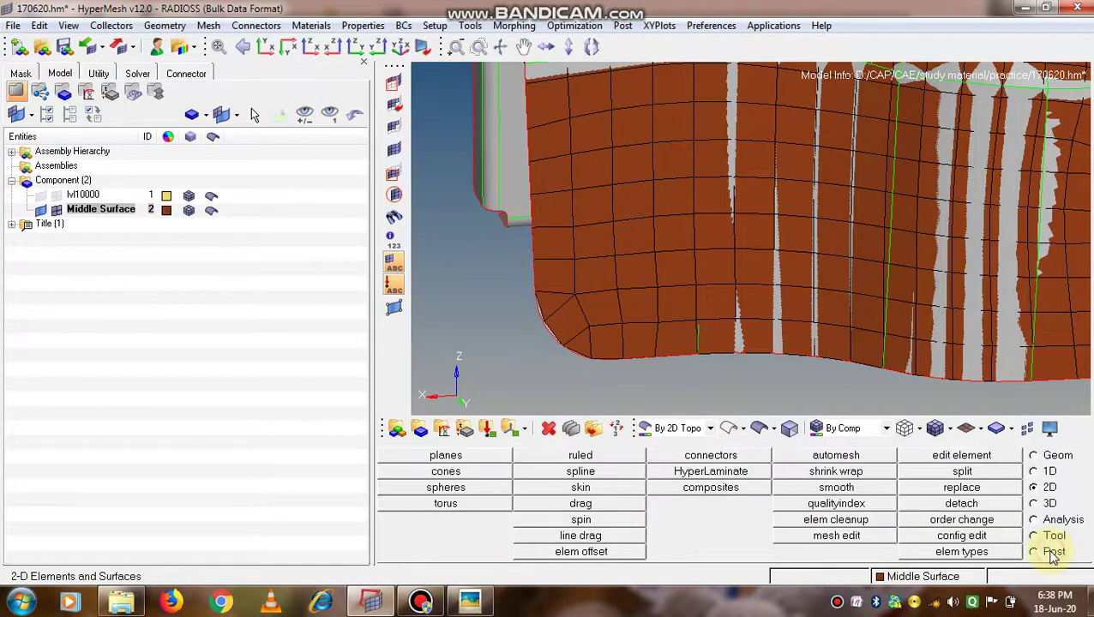
click(841, 504)
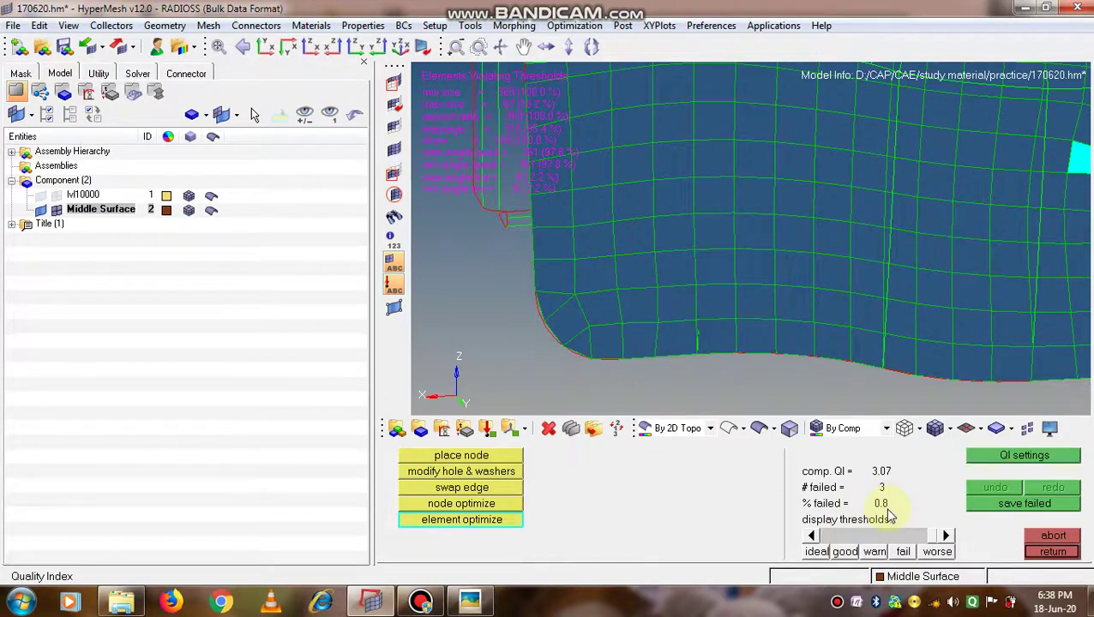
ctrl+drag(979, 342, 835, 353)
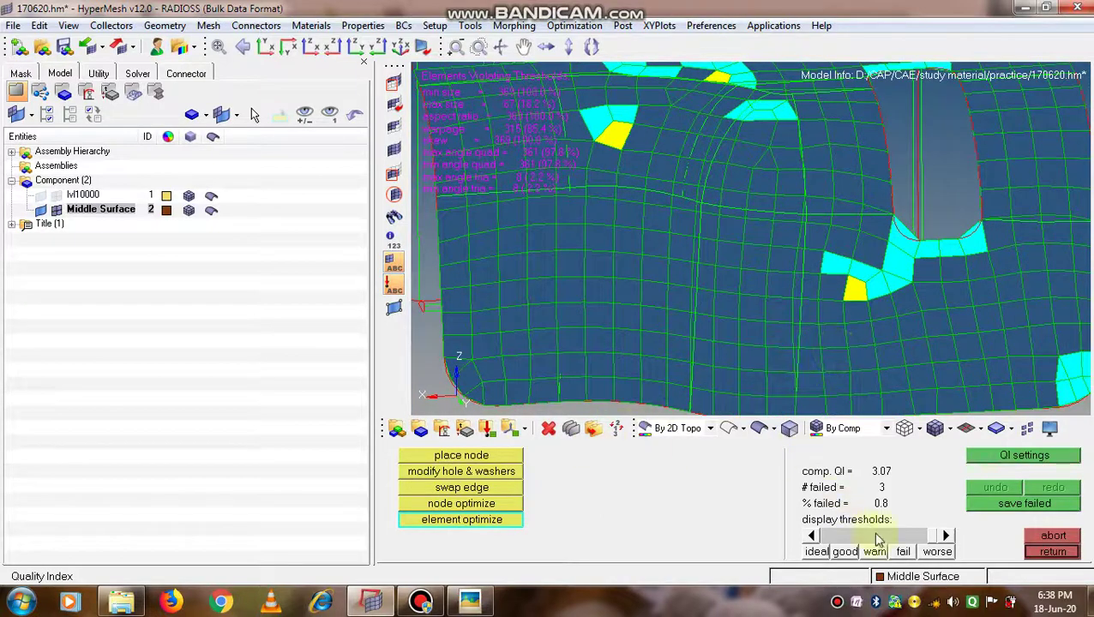
Leave the quality index tool and open the edit element tool
click(1052, 551)
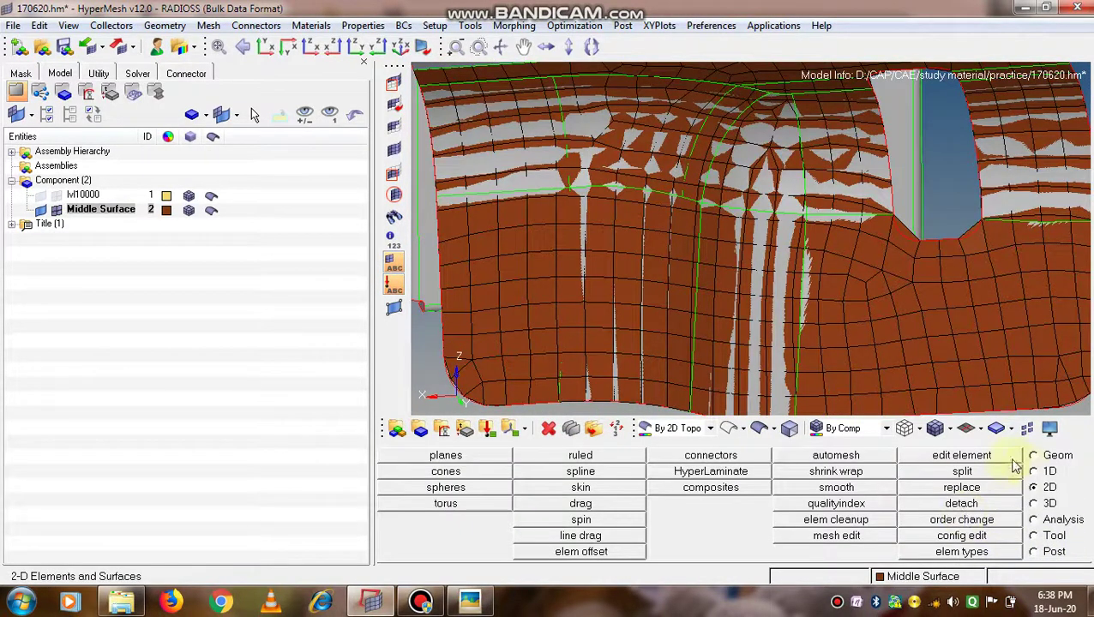
click(932, 454)
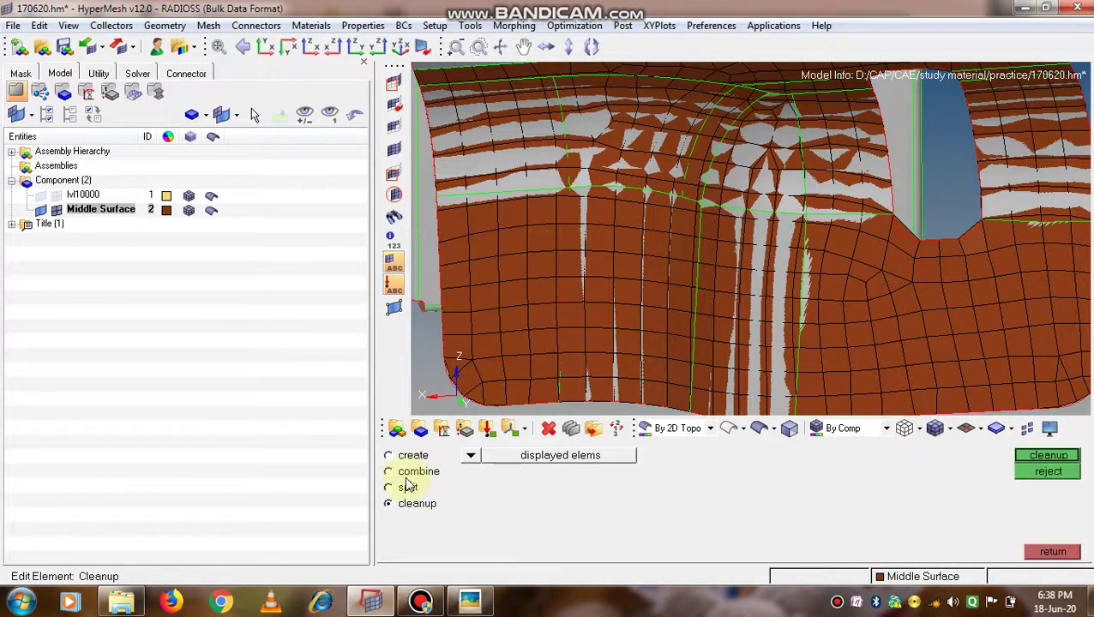